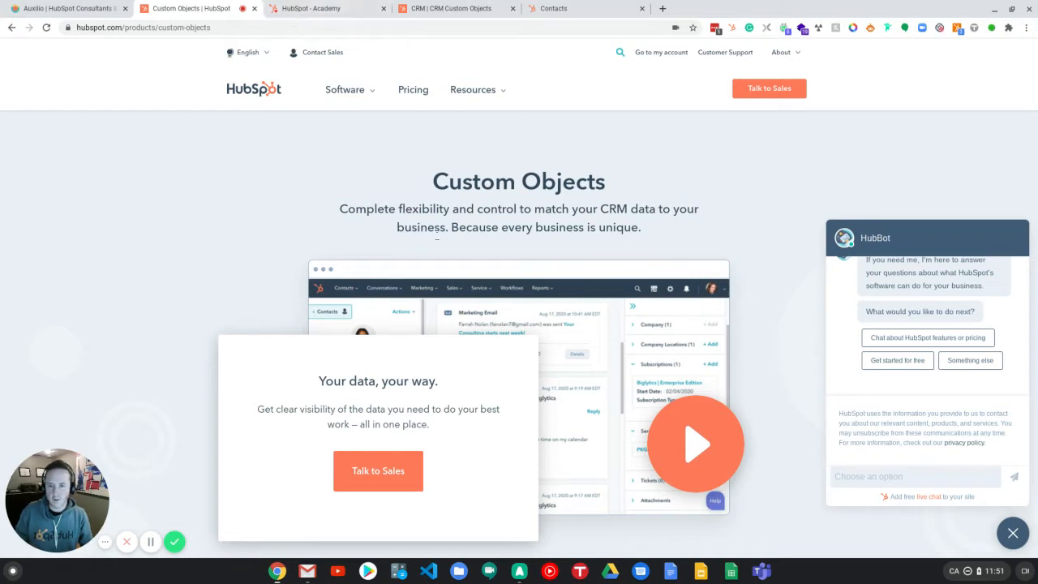
Step: Examine the Academy lesson and the CRM Custom Objects overview in the developer docs
left_click(324, 8)
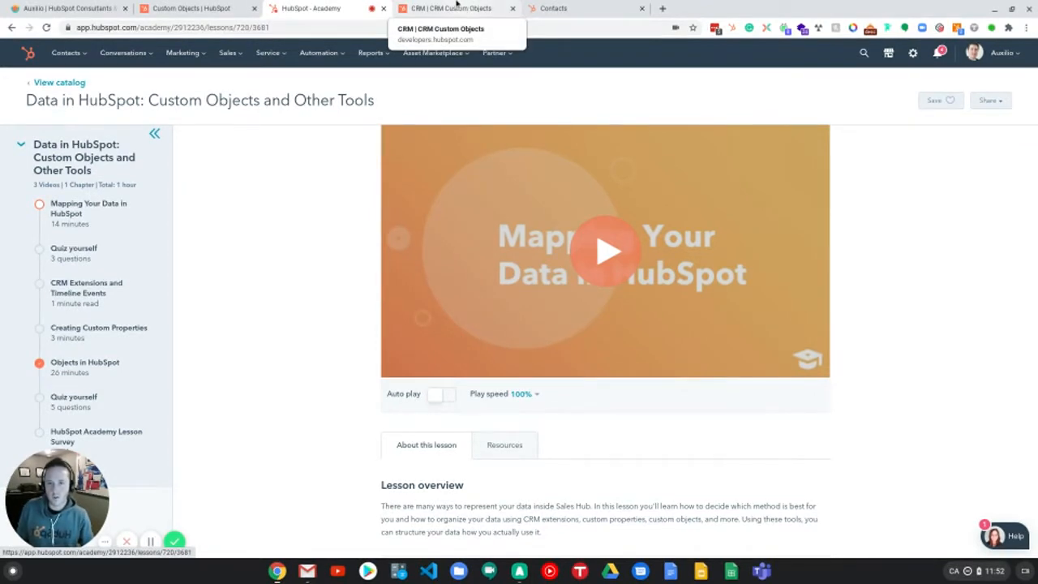
left_click(443, 9)
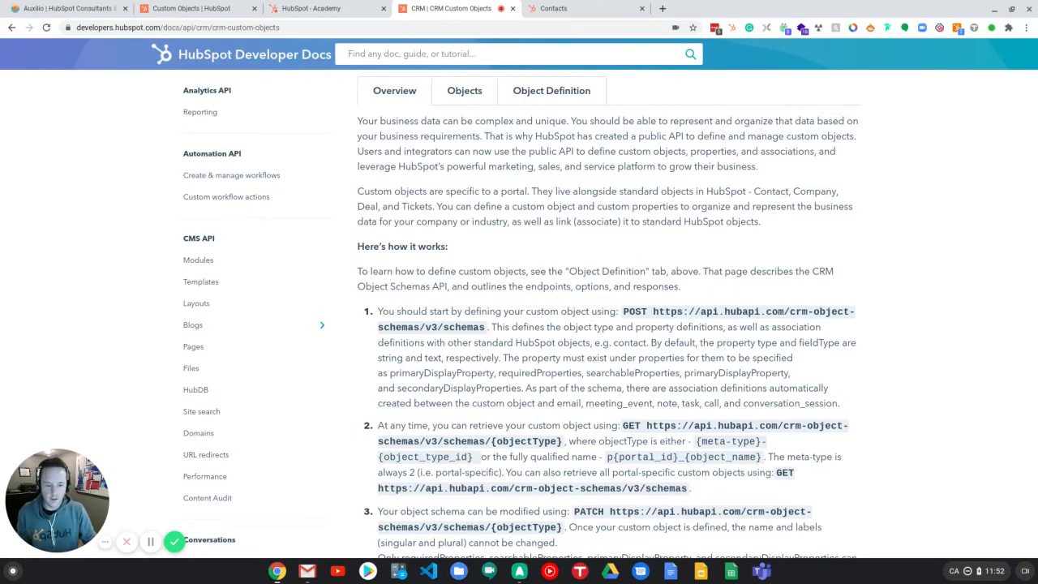
scroll(564, 151, "down", 3)
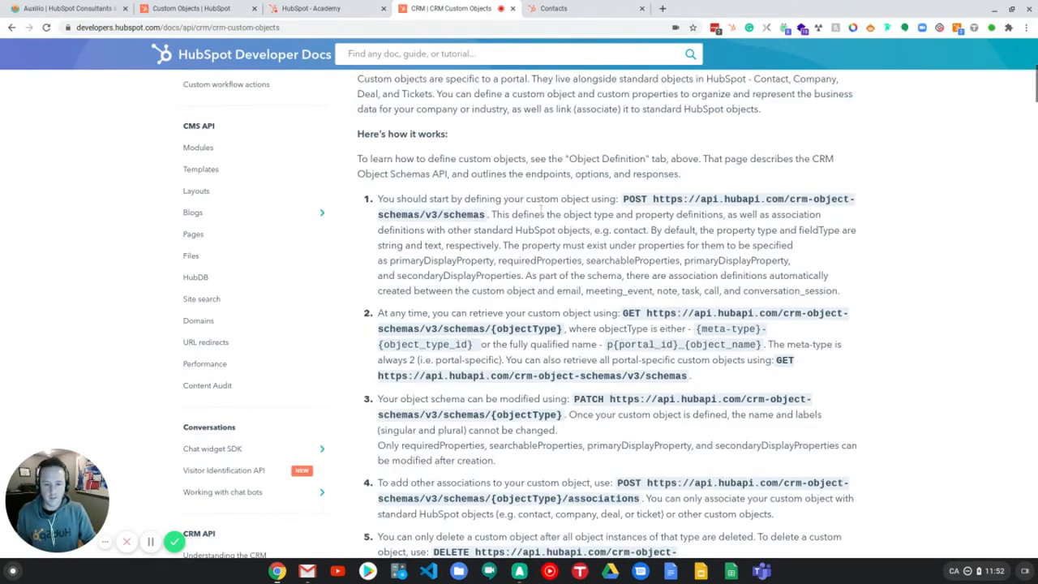
scroll(541, 209, "up", 3)
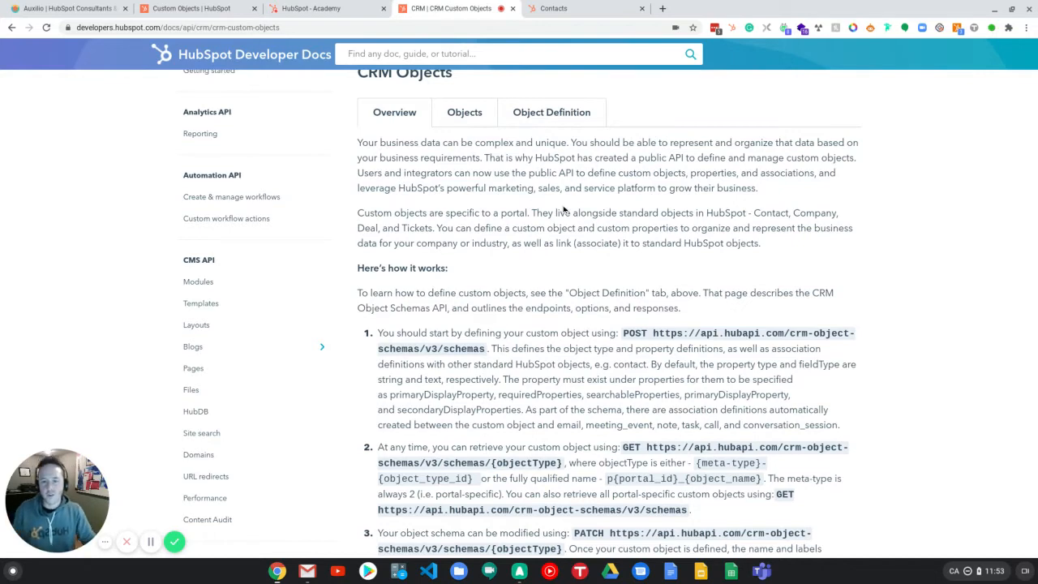
scroll(566, 211, "up", 3)
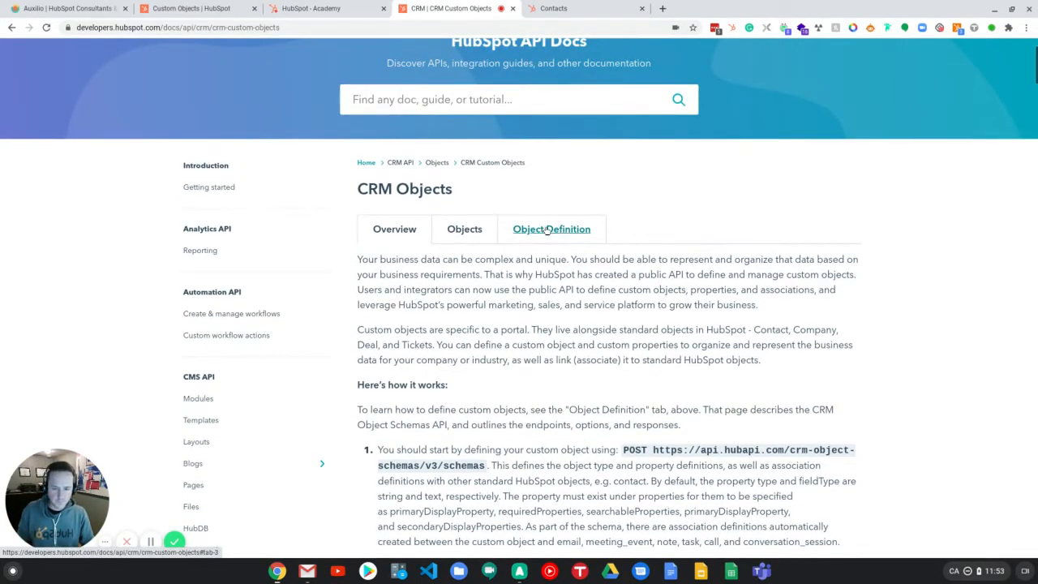
Step: Open the Object Definition documentation and jump to the Create a new schema endpoint
left_click(551, 230)
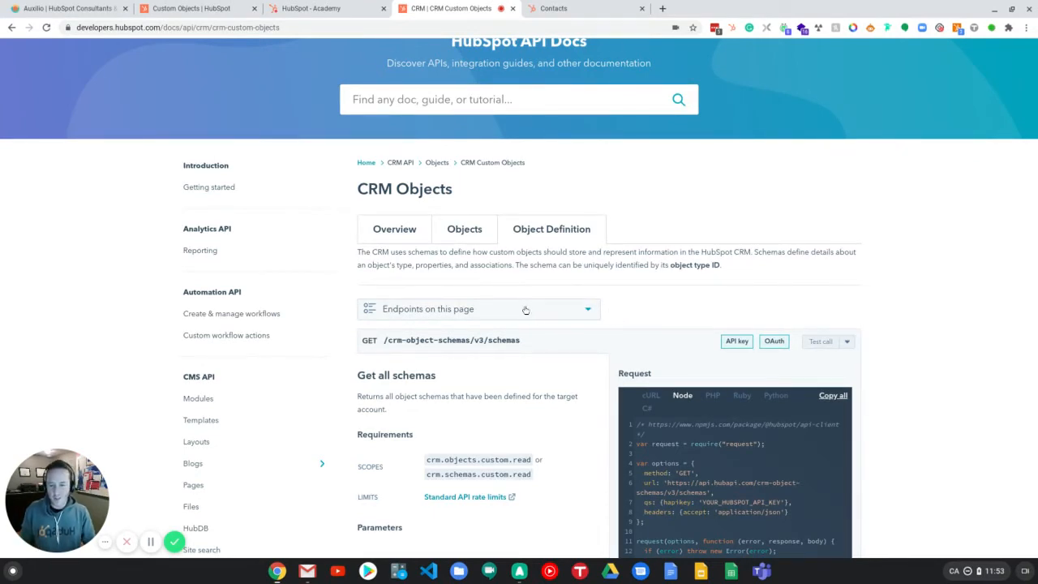
left_click(457, 313)
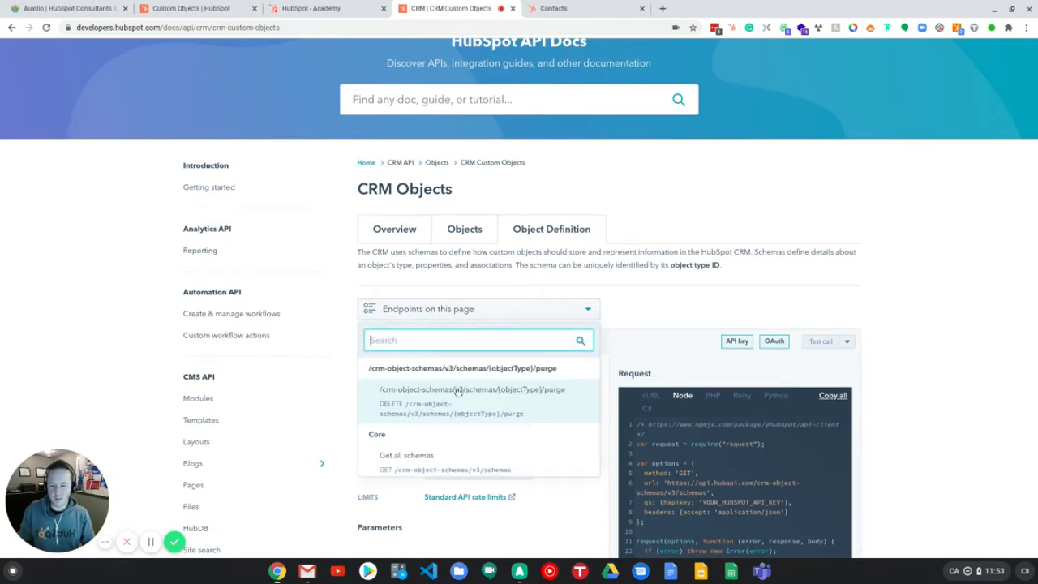
scroll(460, 395, "down", 1)
scroll(454, 394, "down", 1)
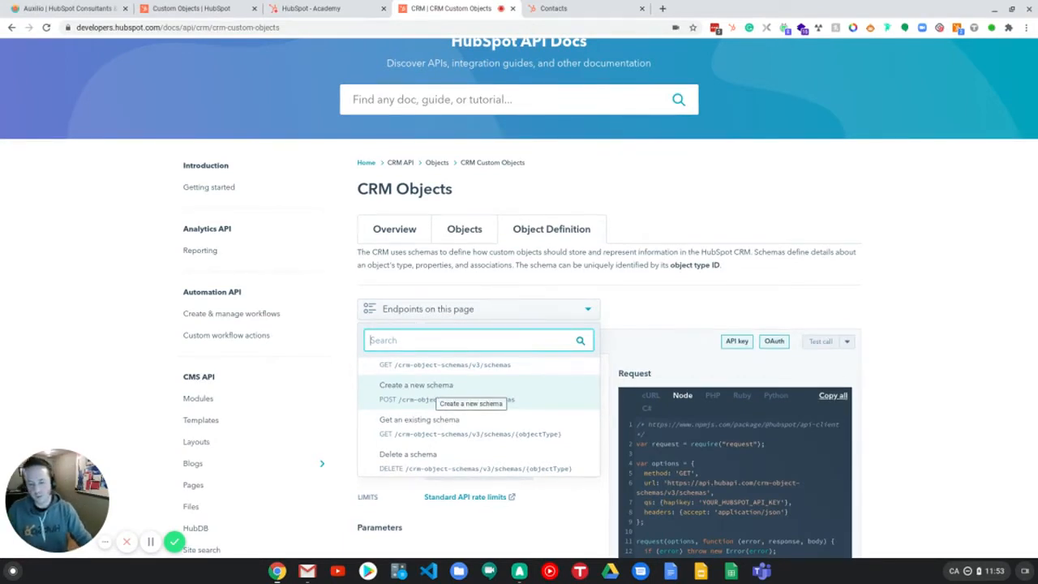
left_click(432, 395)
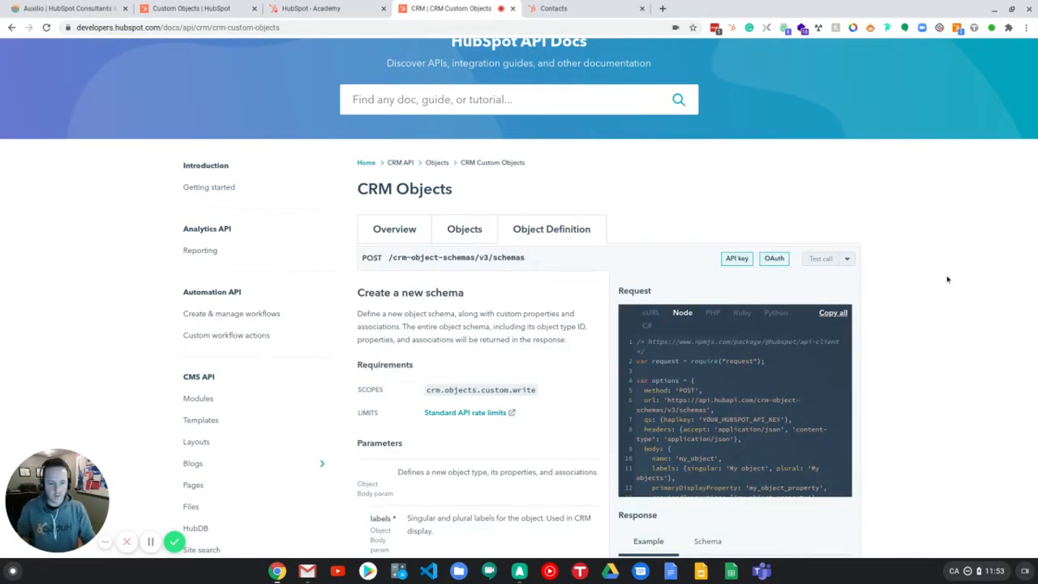
Step: Review the Create a new schema parameters and example request, glancing back at the Academy lesson
scroll(946, 284, "down", 1)
scroll(944, 287, "down", 1)
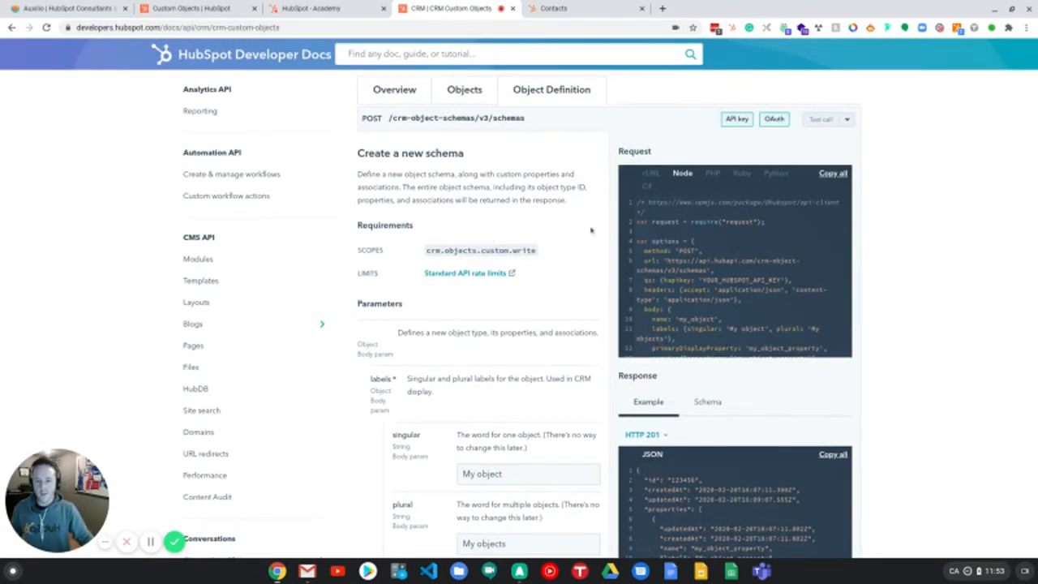
scroll(962, 200, "down", 1)
scroll(957, 205, "down", 1)
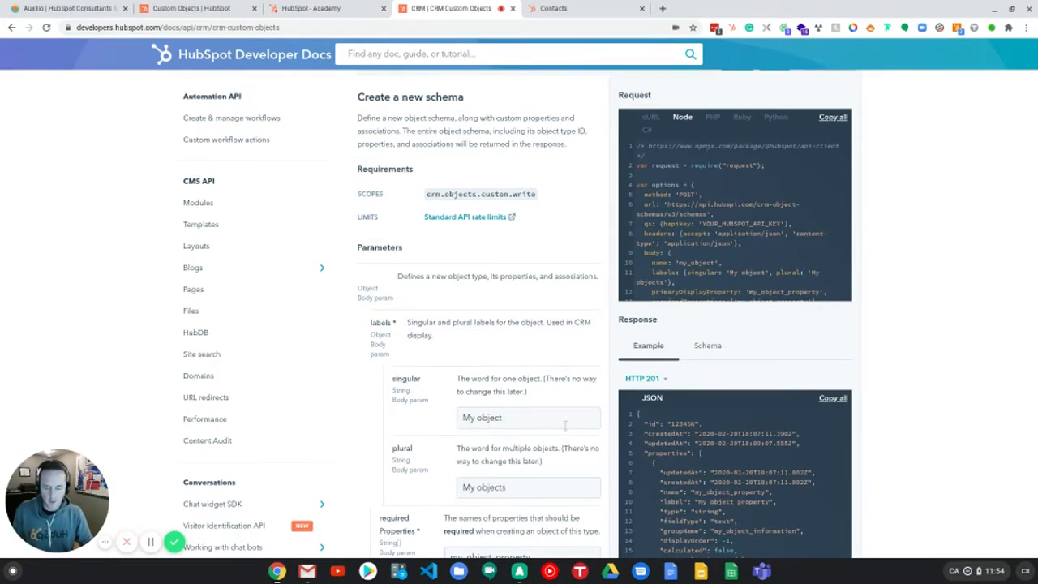
left_click(313, 8)
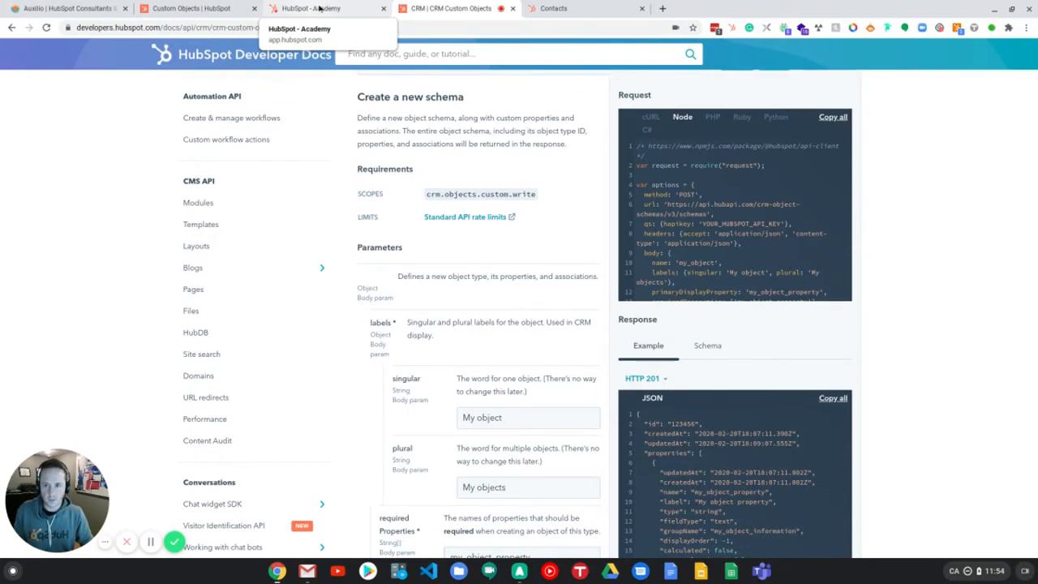
left_click(463, 9)
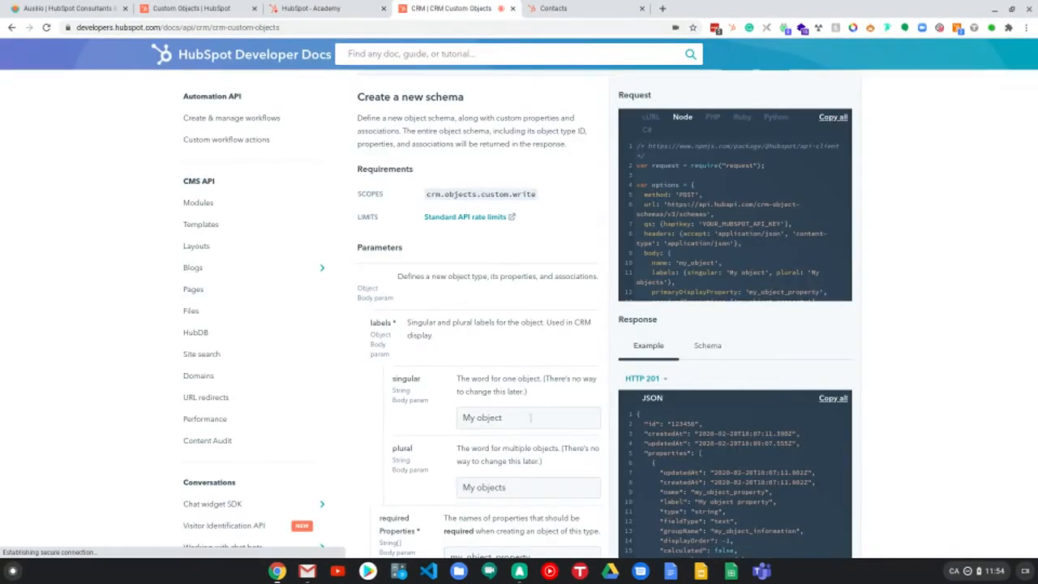
Step: Set the schema's singular label to Car and the plural label to Cars
left_click_drag(517, 422, 466, 404)
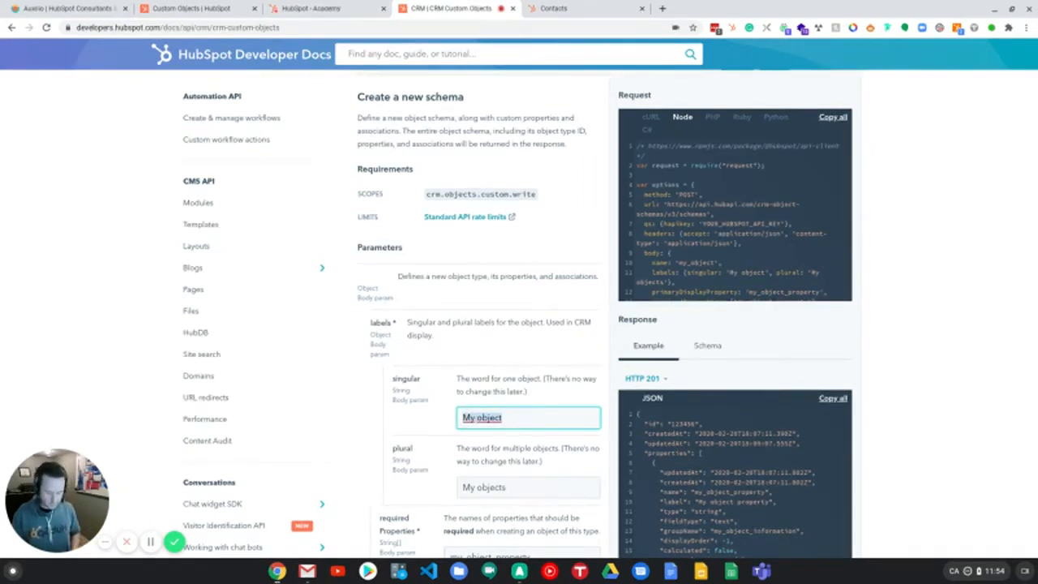
type("C")
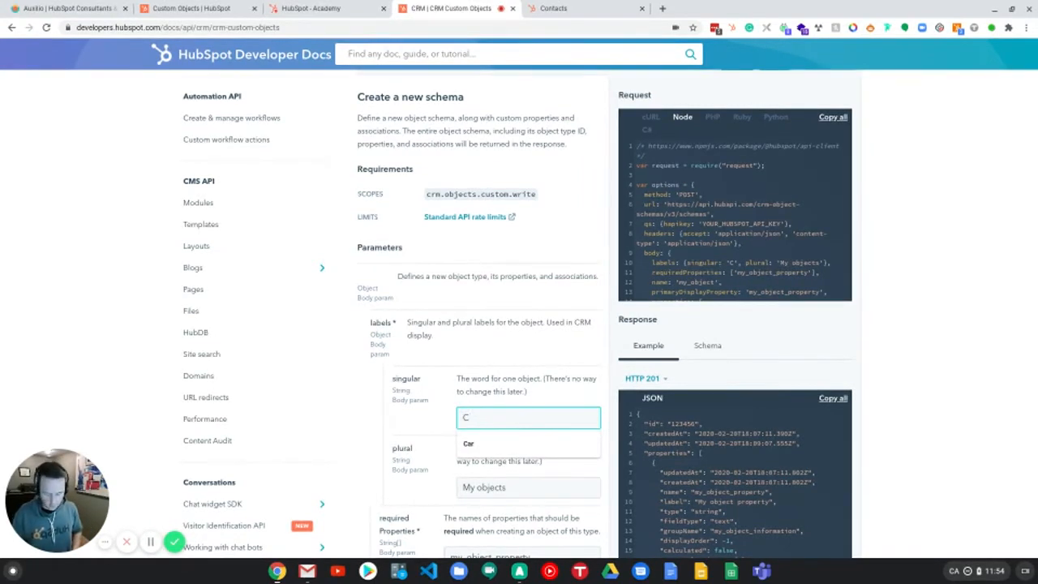
type("ar")
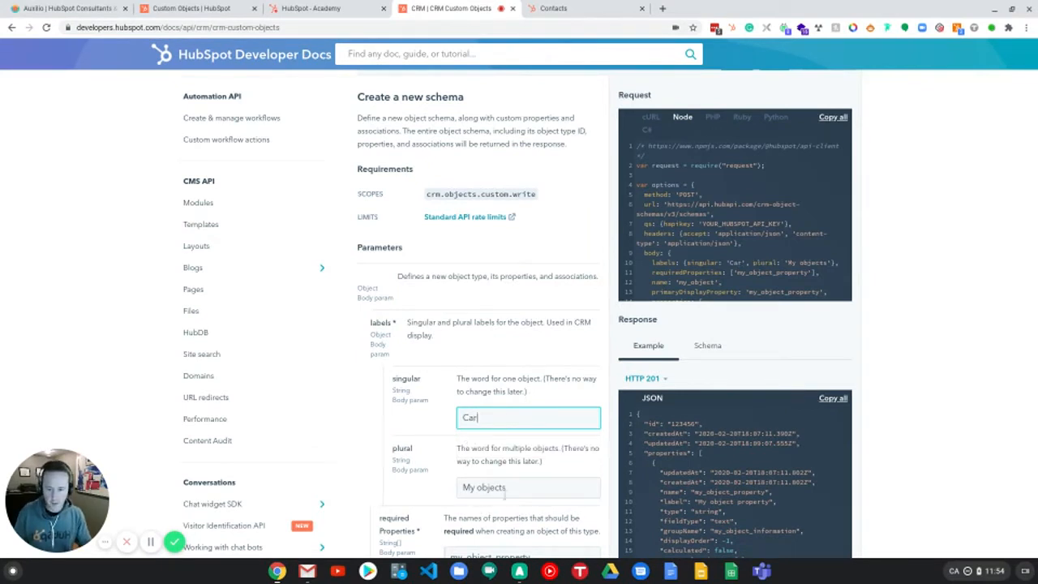
left_click_drag(513, 492, 451, 476)
type("Cars")
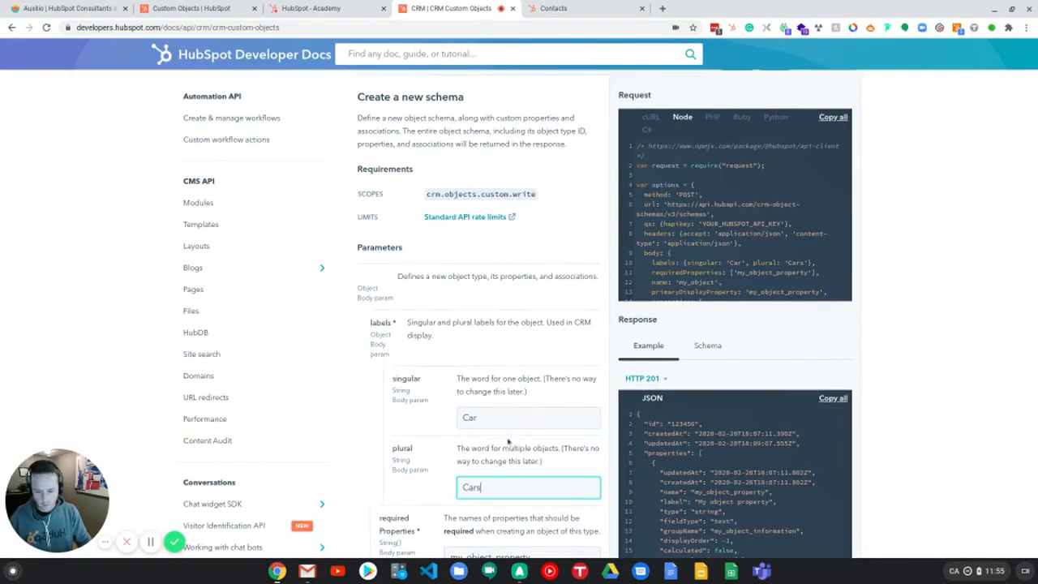
Step: Set the required properties to make and model
scroll(499, 417, "down", 3)
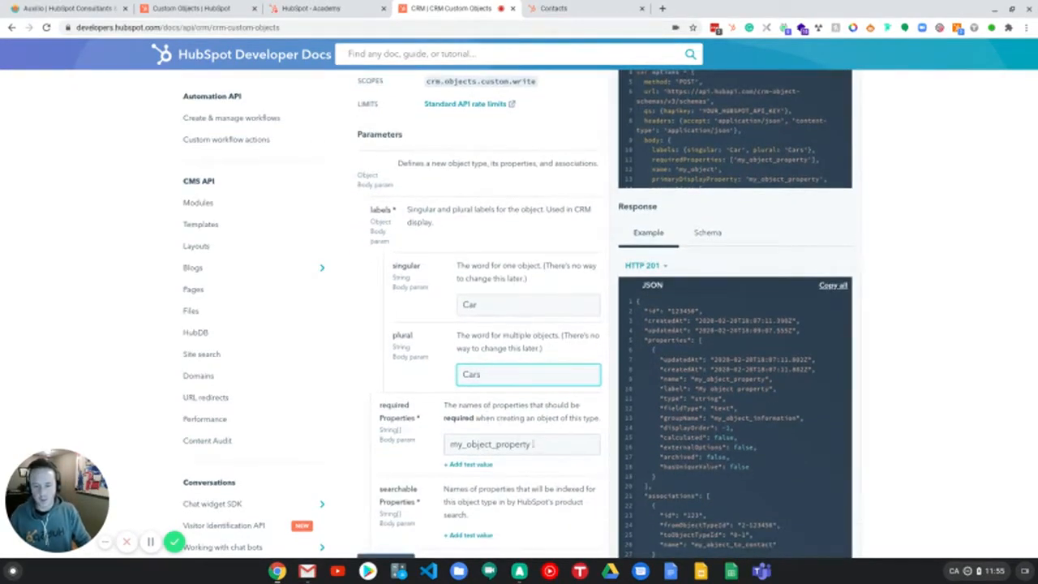
left_click_drag(533, 445, 451, 444)
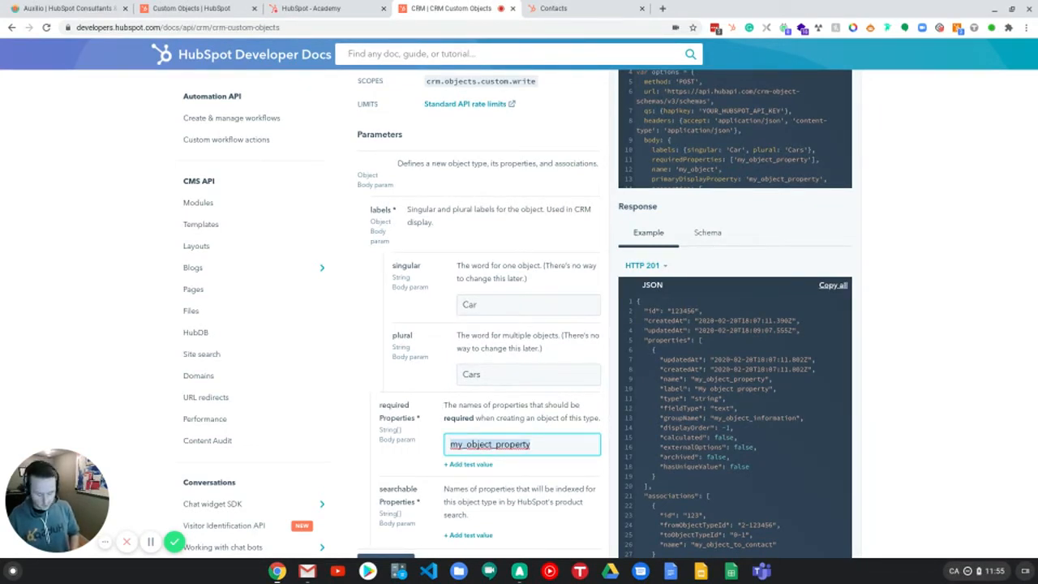
type("make")
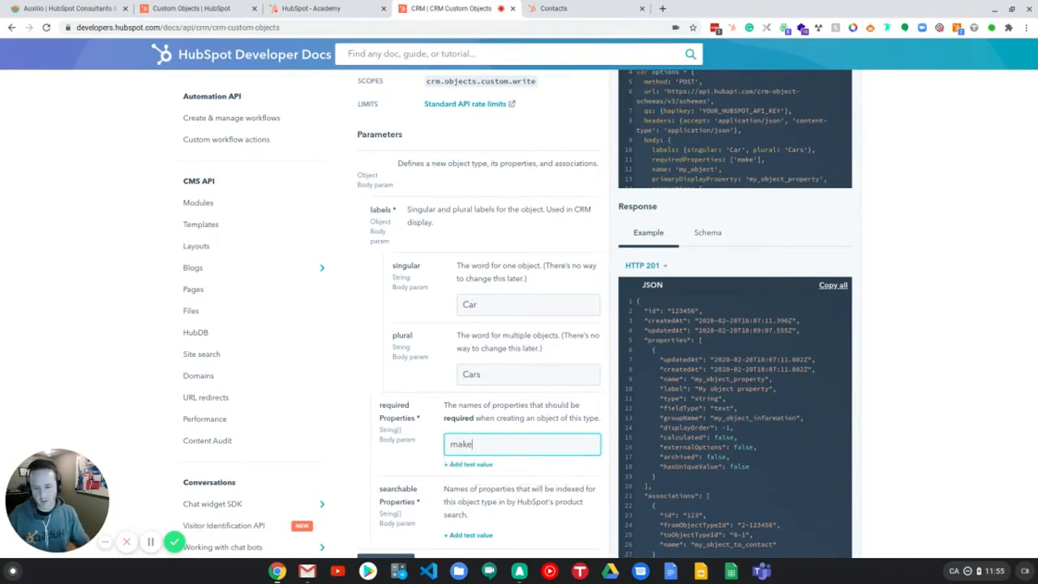
left_click(468, 464)
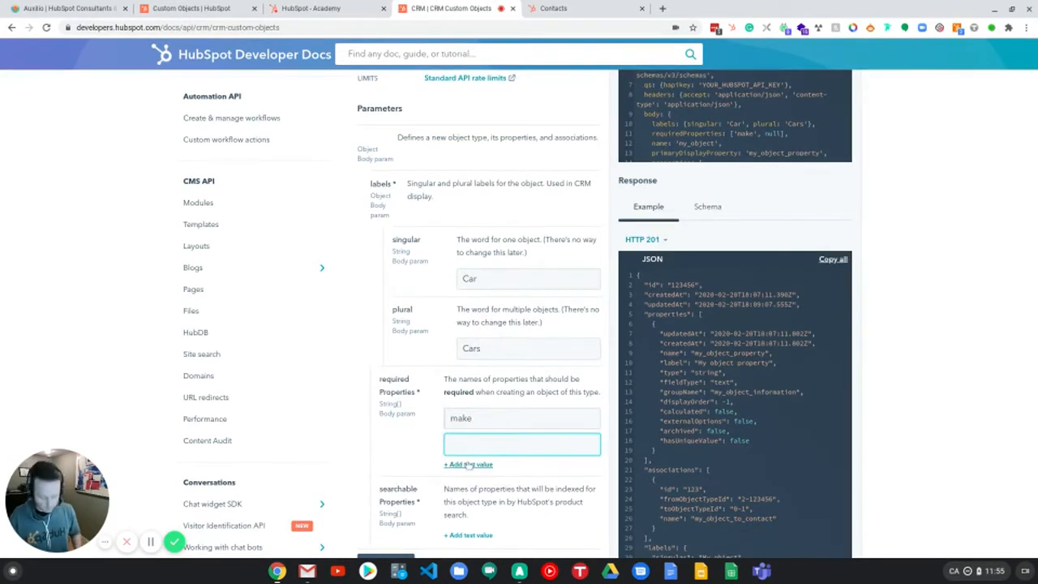
type("model")
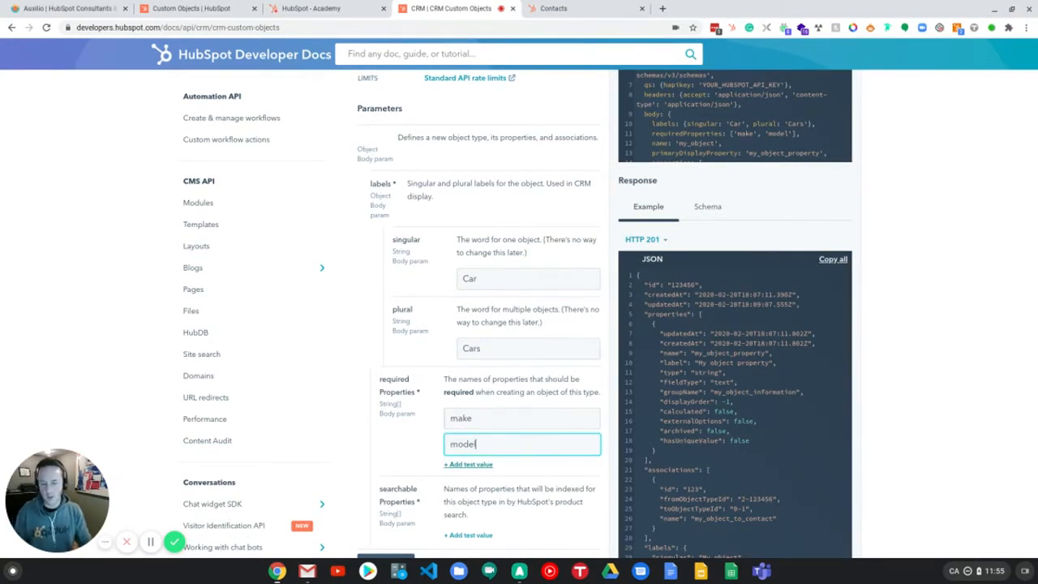
Step: Set the searchable properties to make and model
scroll(464, 500, "down", 1)
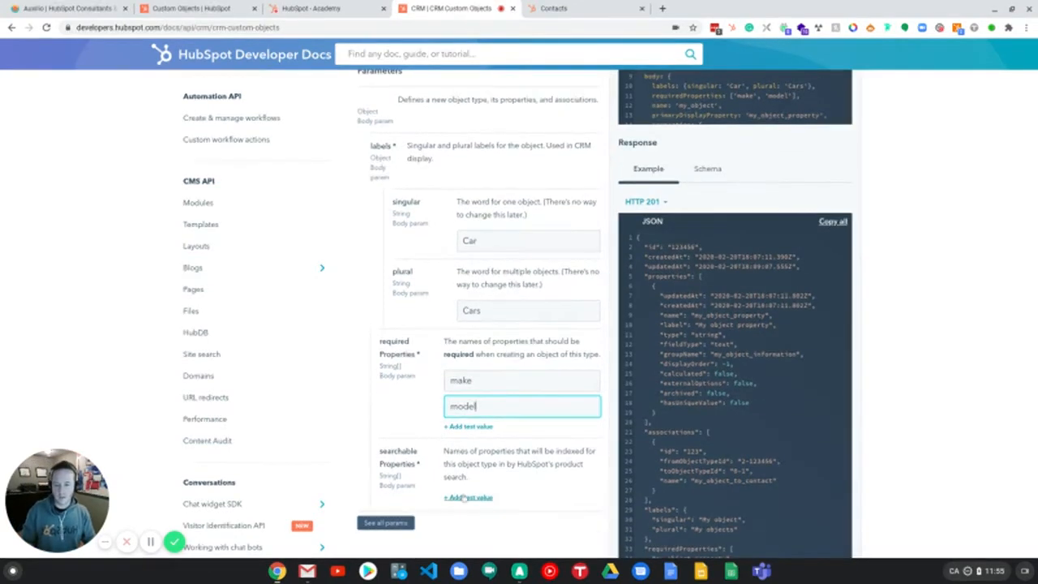
left_click(464, 497)
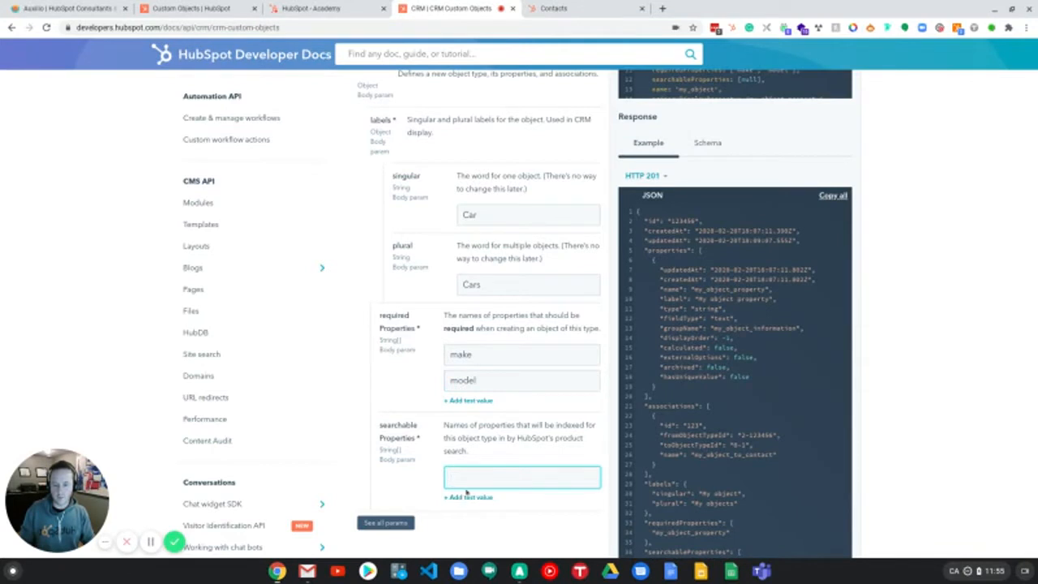
type("make")
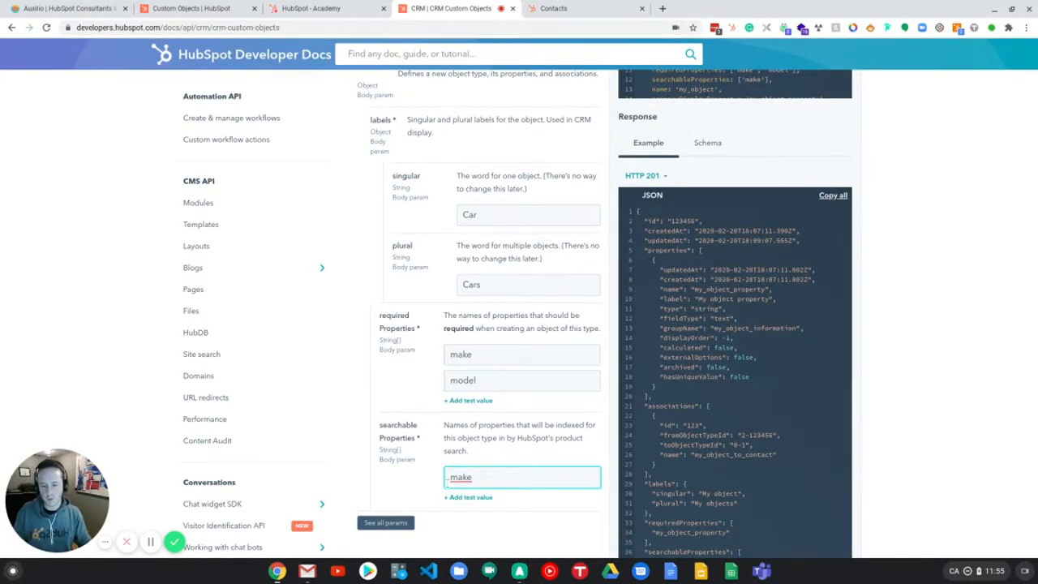
left_click(468, 498)
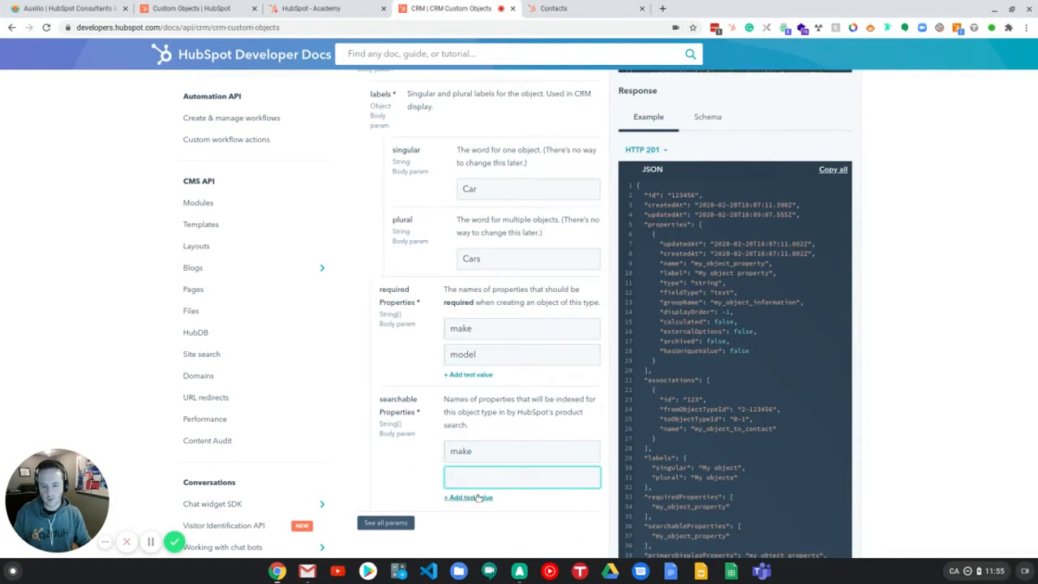
type("model")
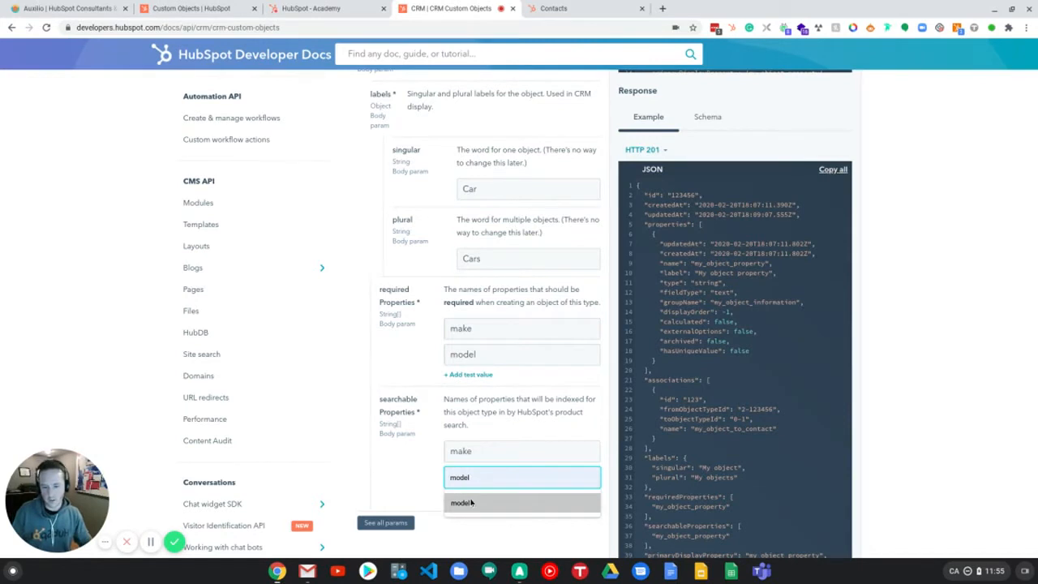
left_click(469, 502)
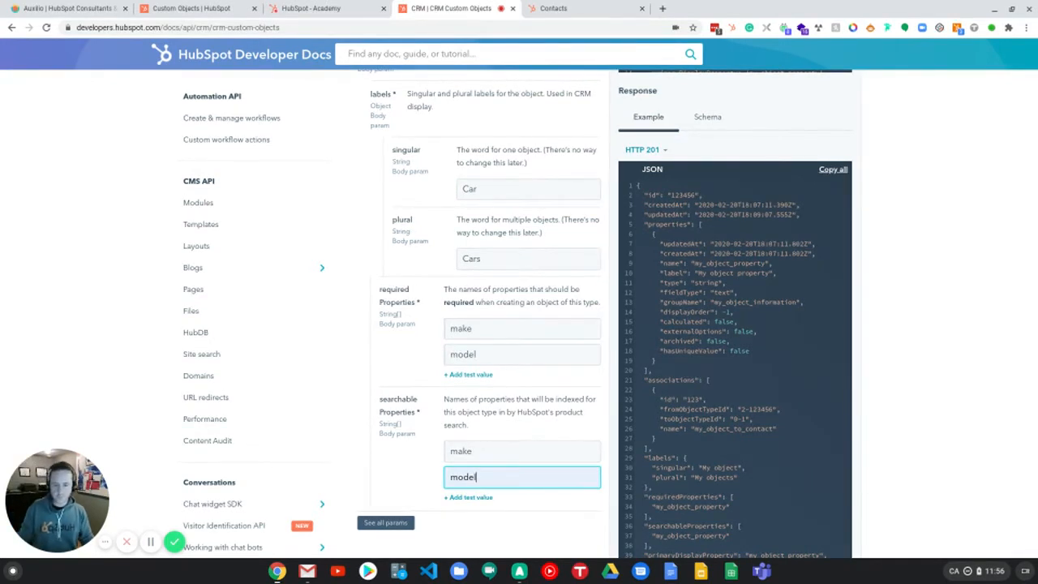
Step: Expand all parameters and review the additional schema fields such as properties and associated objects
scroll(373, 490, "down", 1)
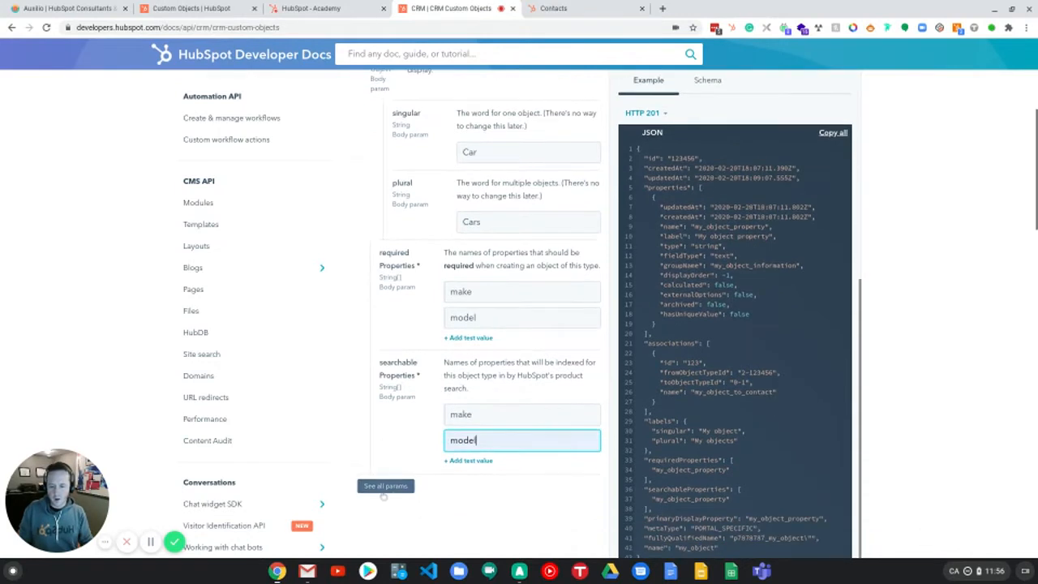
left_click(394, 488)
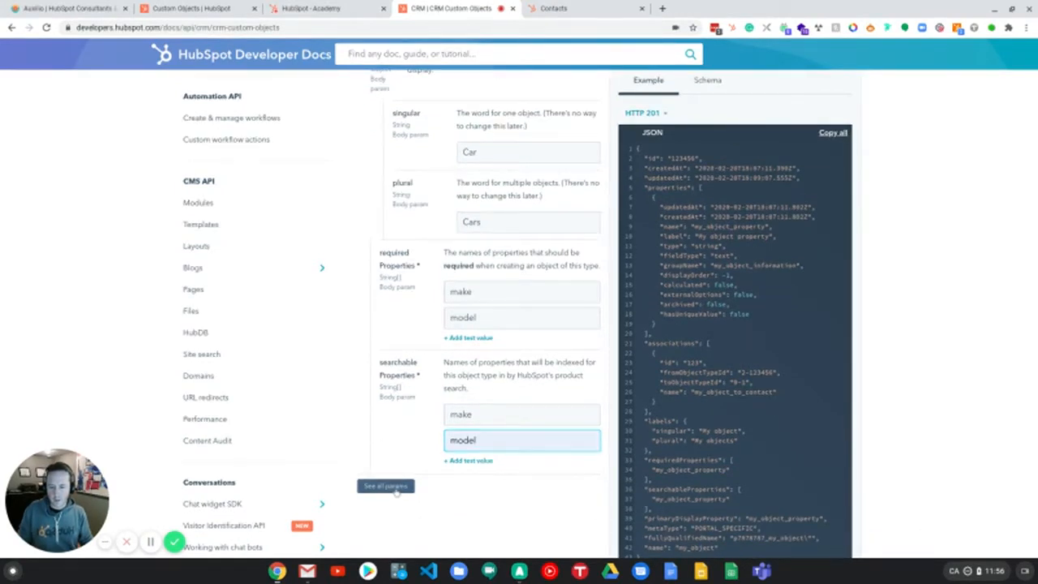
scroll(541, 339, "up", 6)
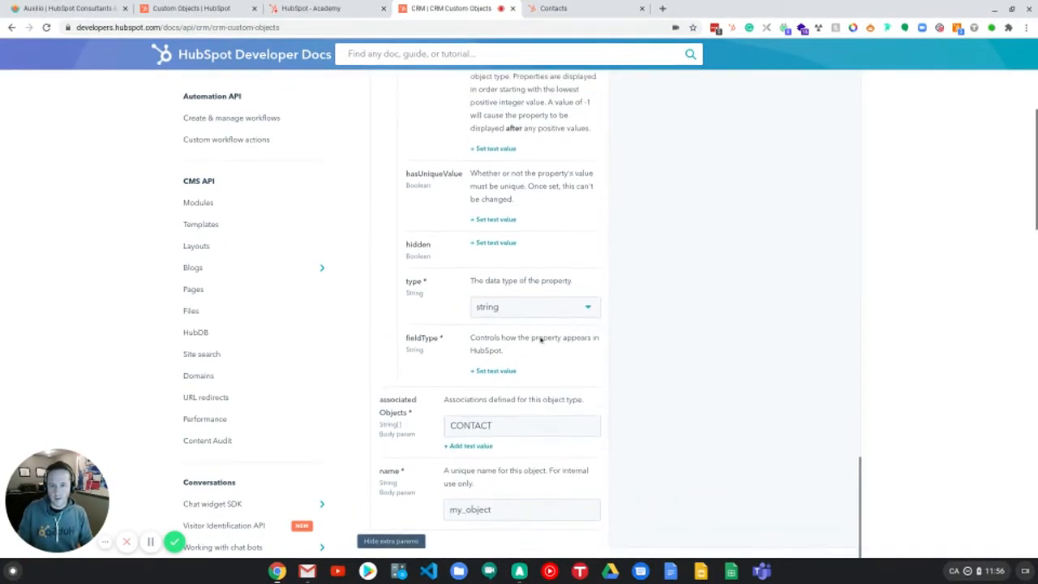
scroll(542, 336, "up", 5)
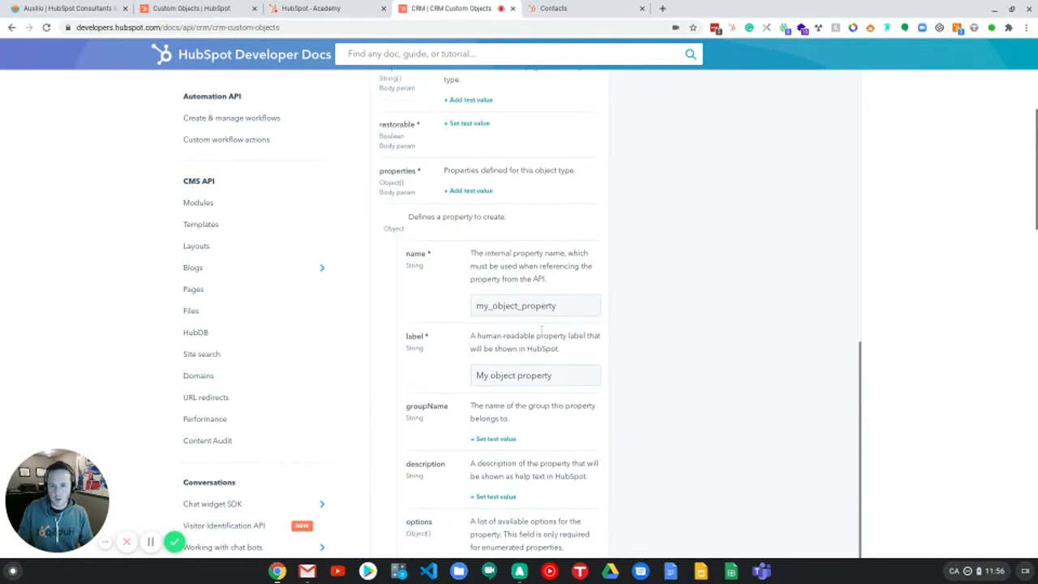
scroll(543, 333, "up", 3)
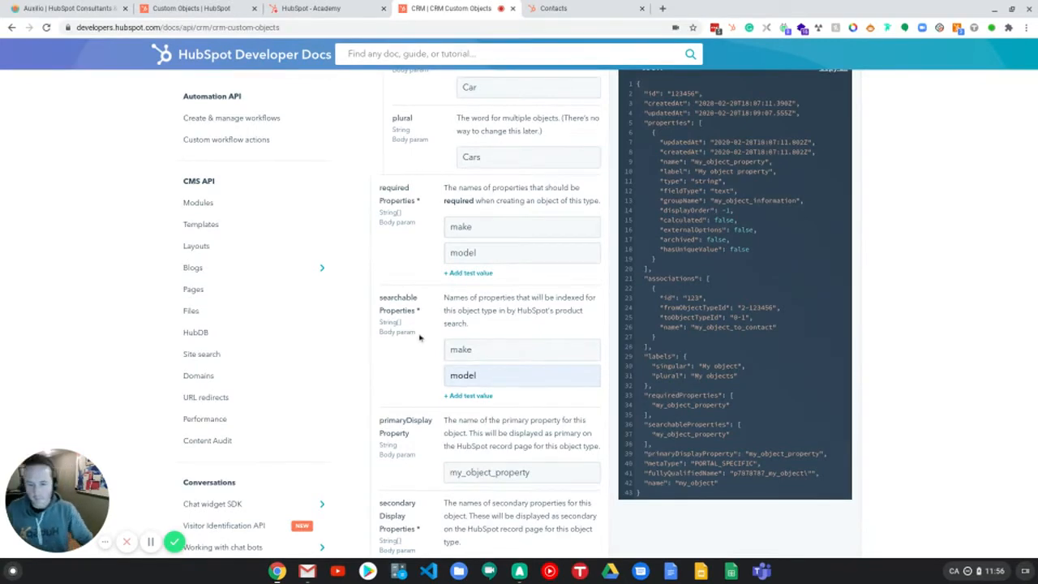
scroll(420, 338, "down", 1)
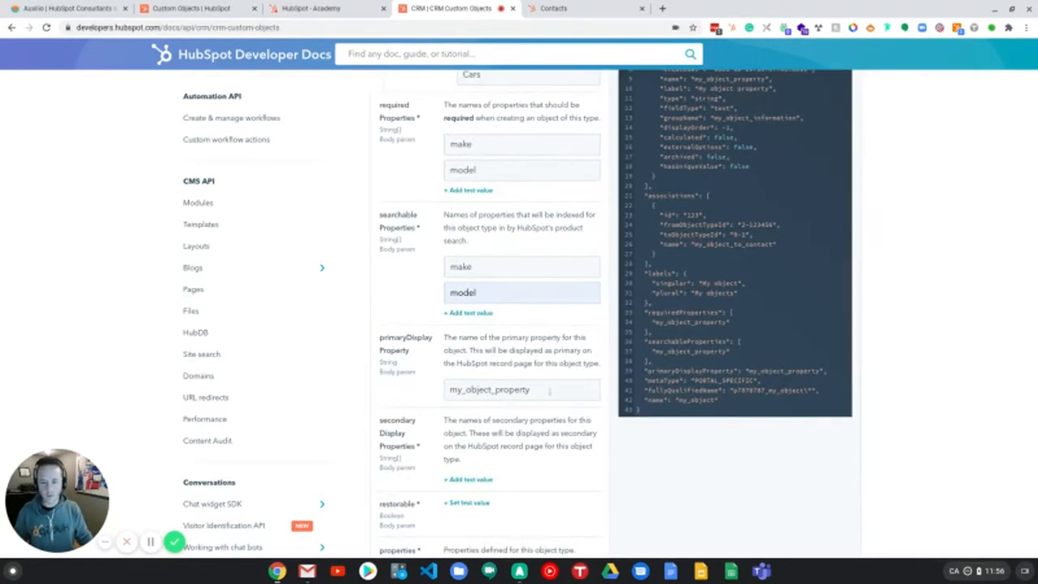
Step: Set the primary display property to make and the secondary display property to model
left_click(548, 393)
key("ctrl+a")
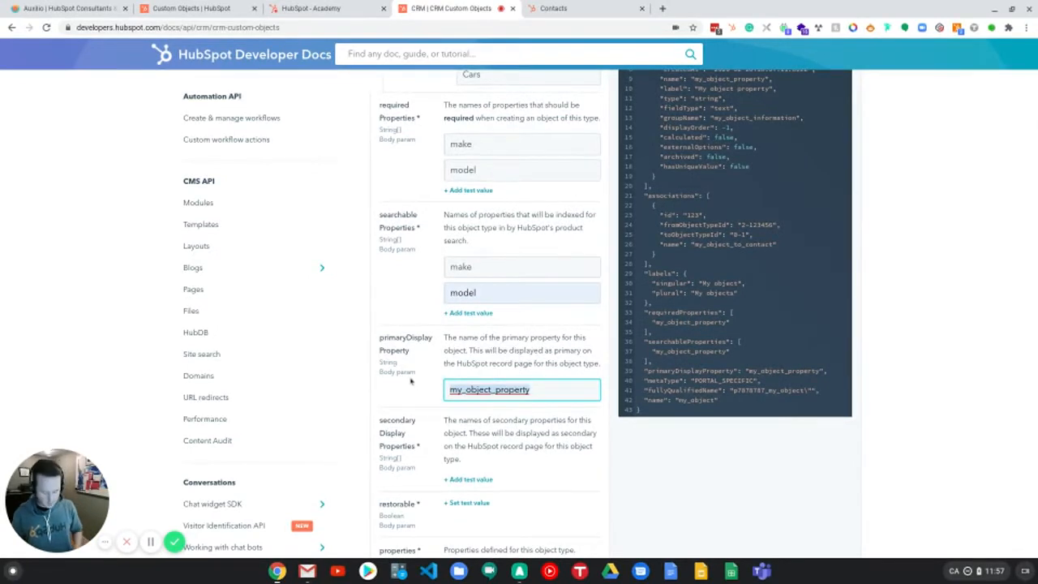
type("make")
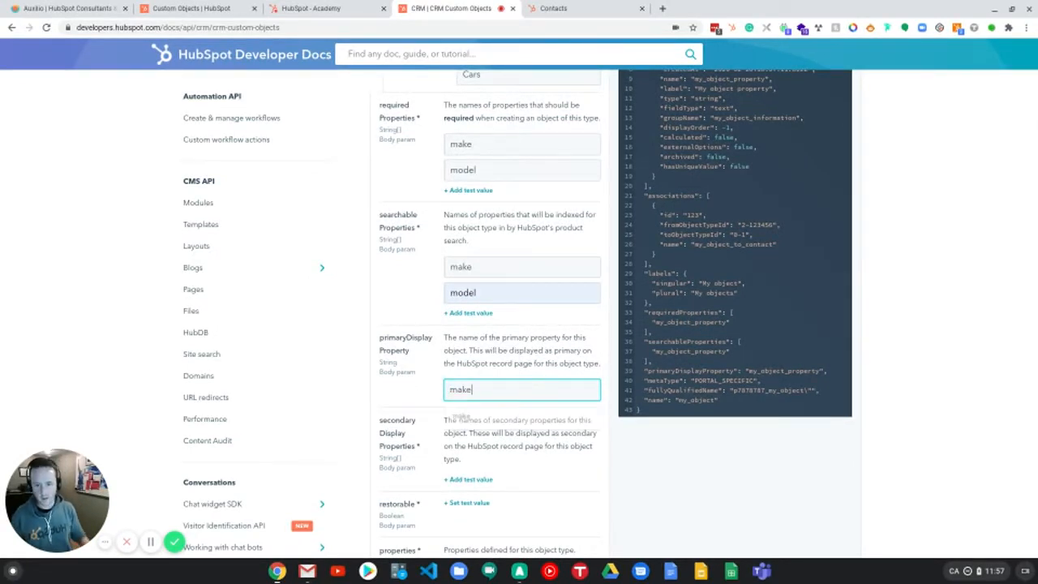
left_click(479, 481)
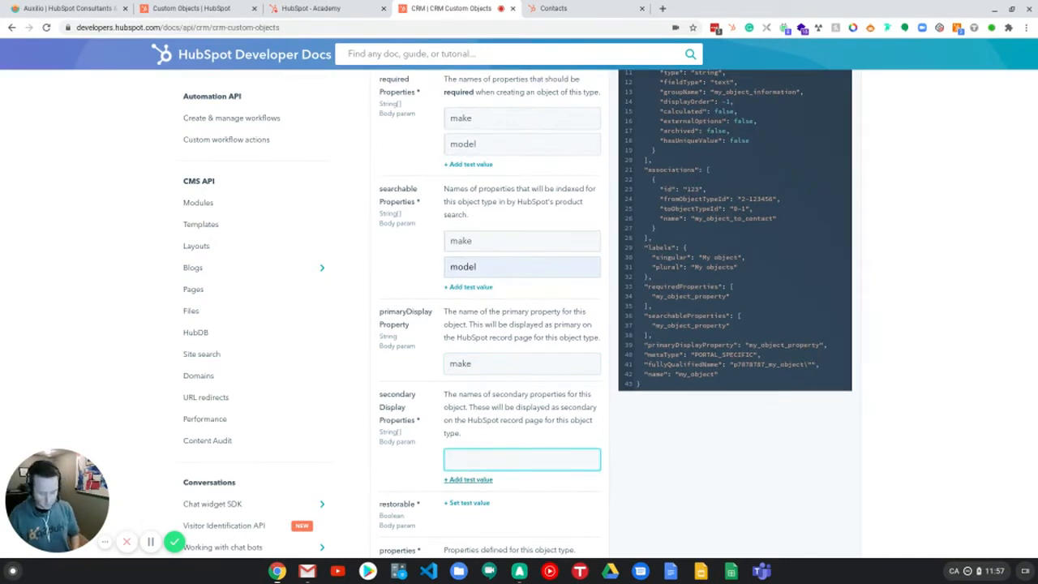
type("model")
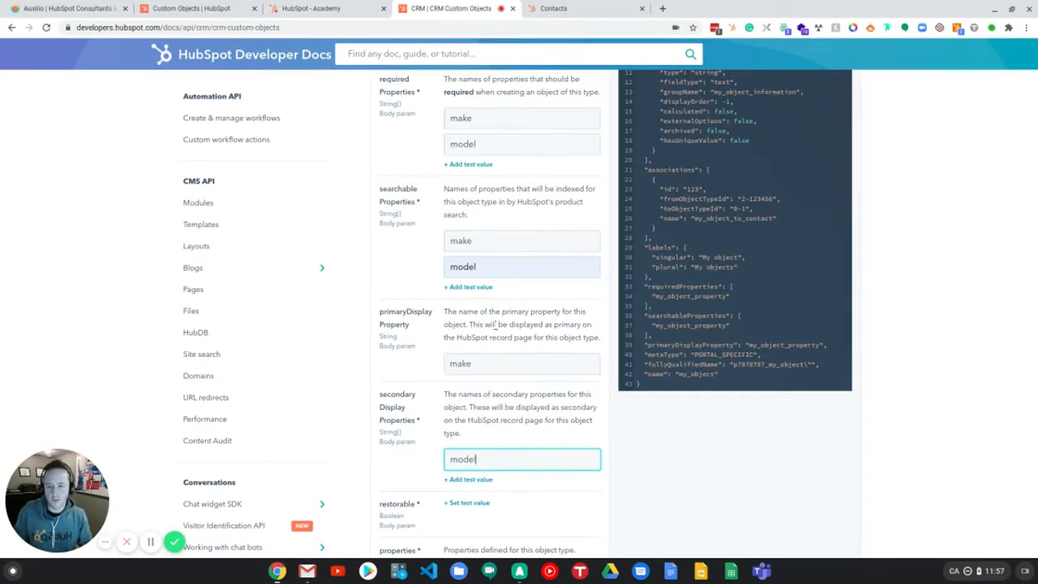
Step: Enable the restorable option for the schema
scroll(489, 386, "down", 1)
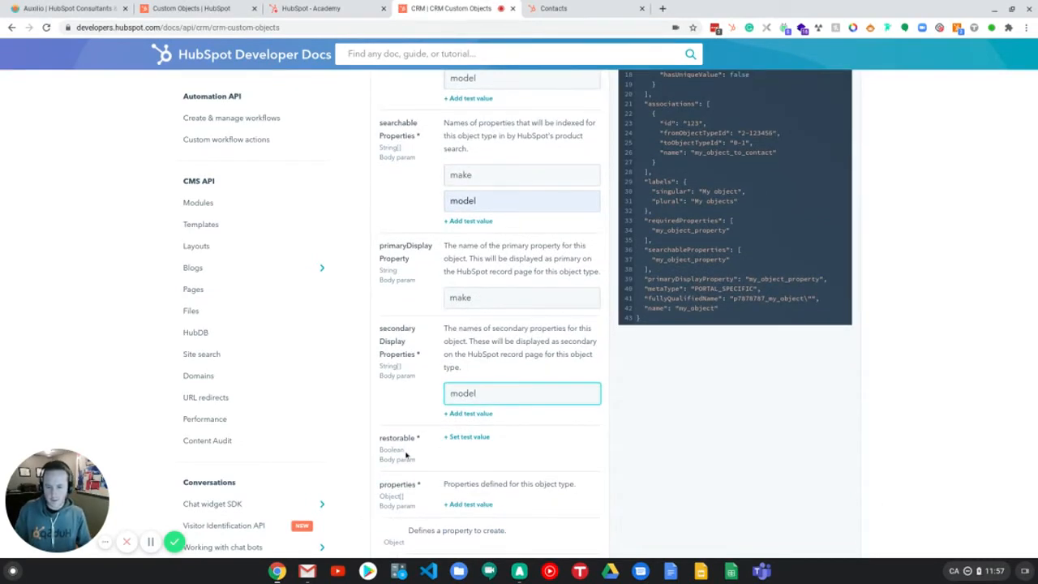
left_click(466, 438)
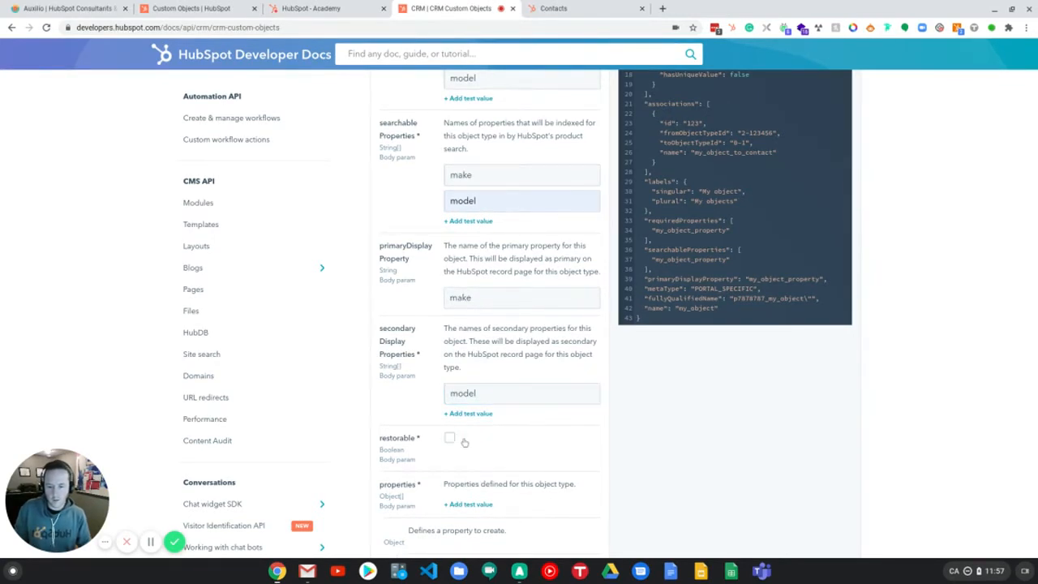
left_click(450, 440)
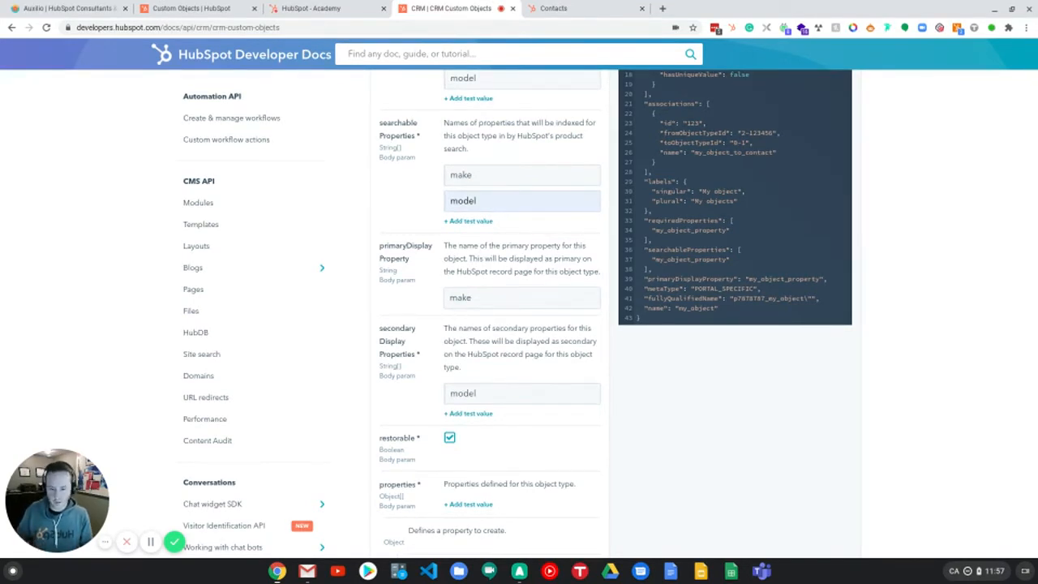
left_click(451, 441)
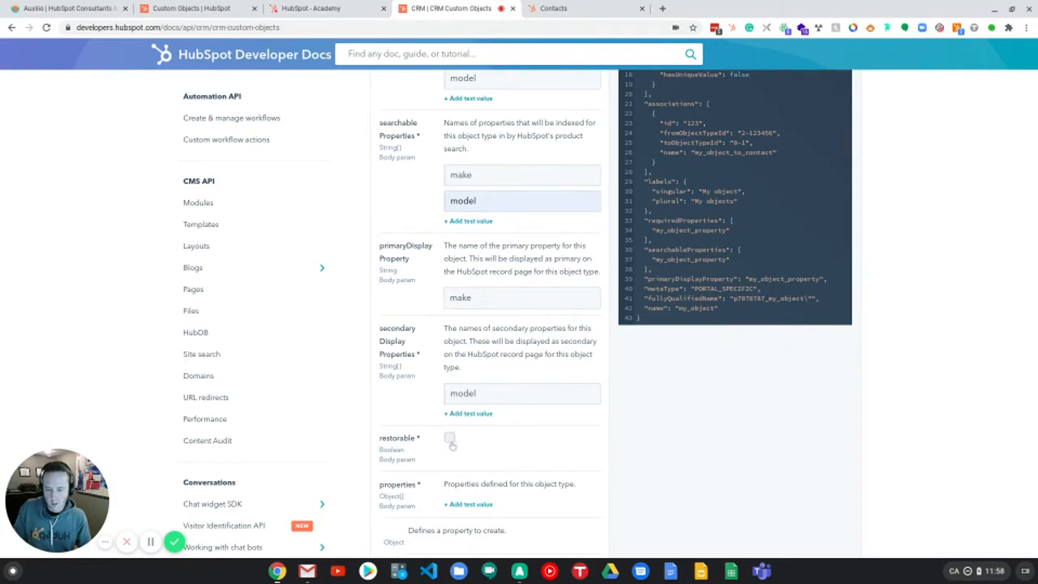
left_click(451, 439)
scroll(502, 459, "down", 1)
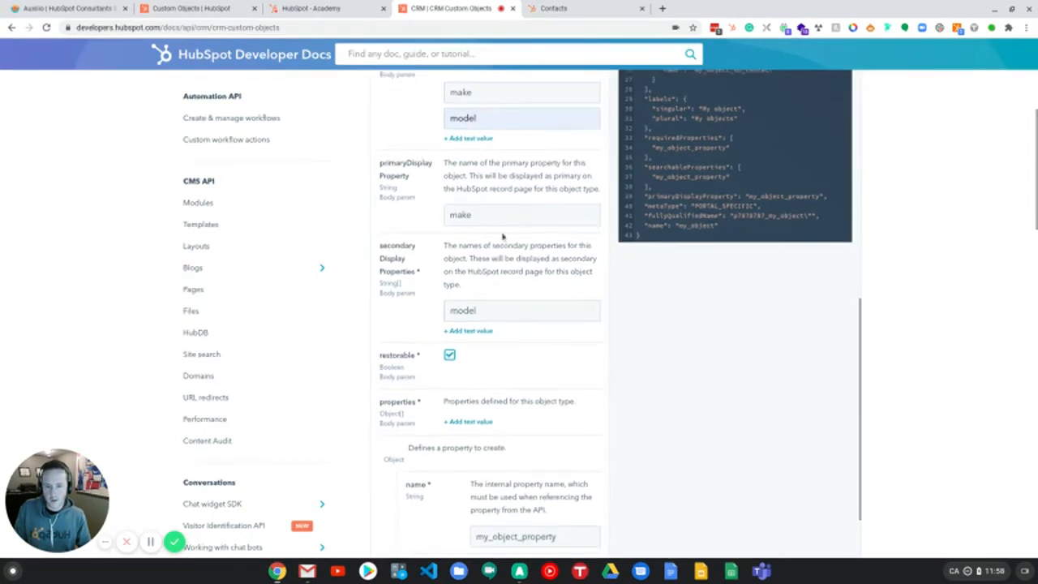
scroll(512, 426, "up", 1)
scroll(485, 460, "down", 1)
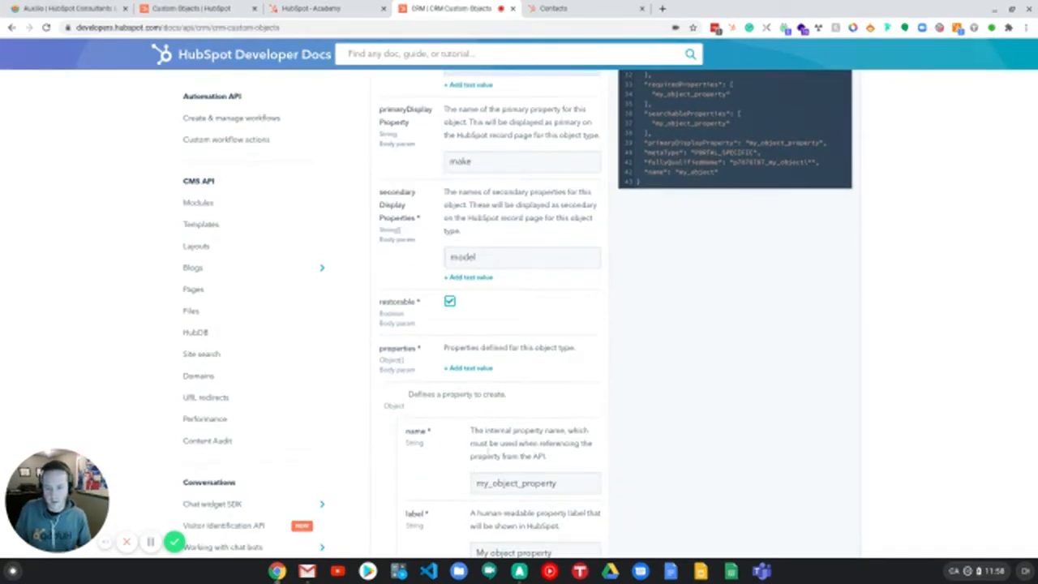
scroll(510, 410, "up", 2)
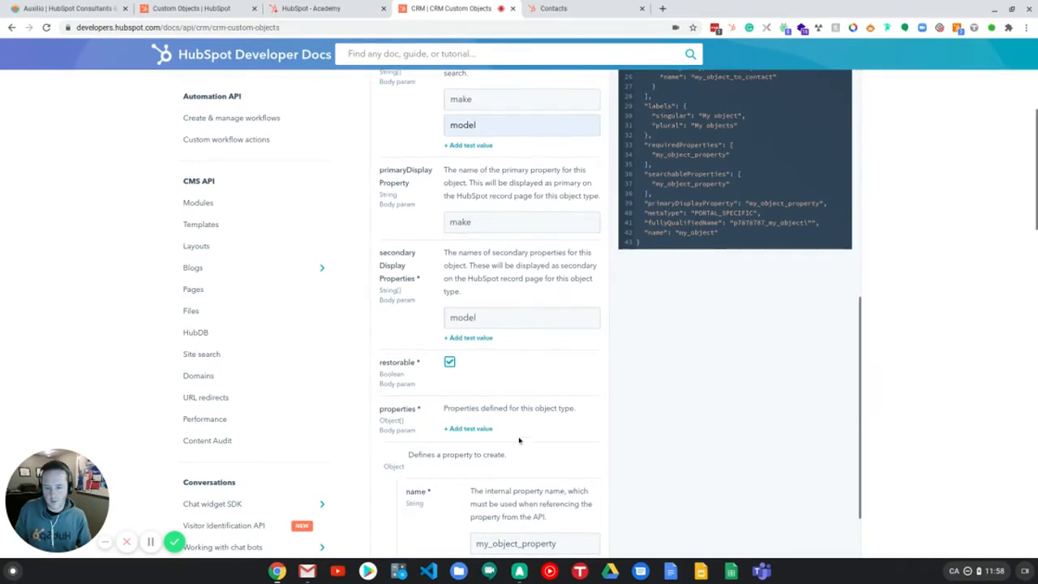
Step: Set the first property's internal name to make and its label to Make
scroll(486, 426, "down", 1)
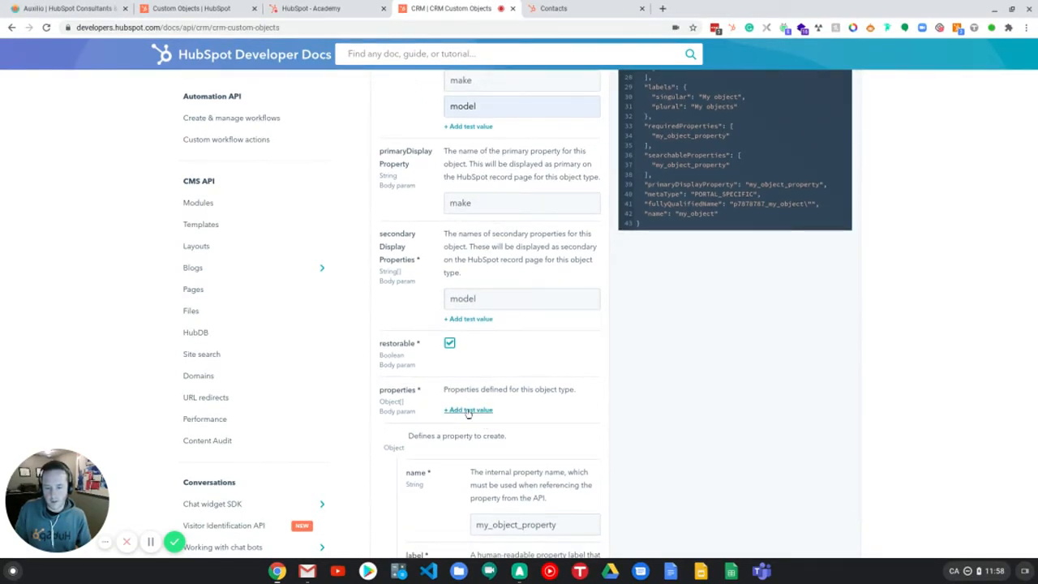
scroll(531, 446, "down", 1)
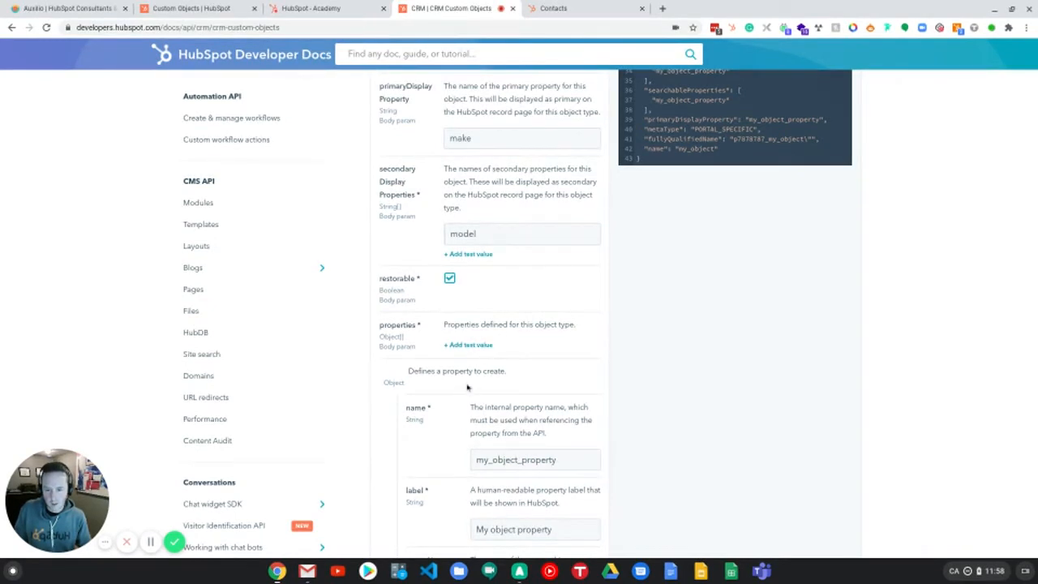
double_click(556, 460)
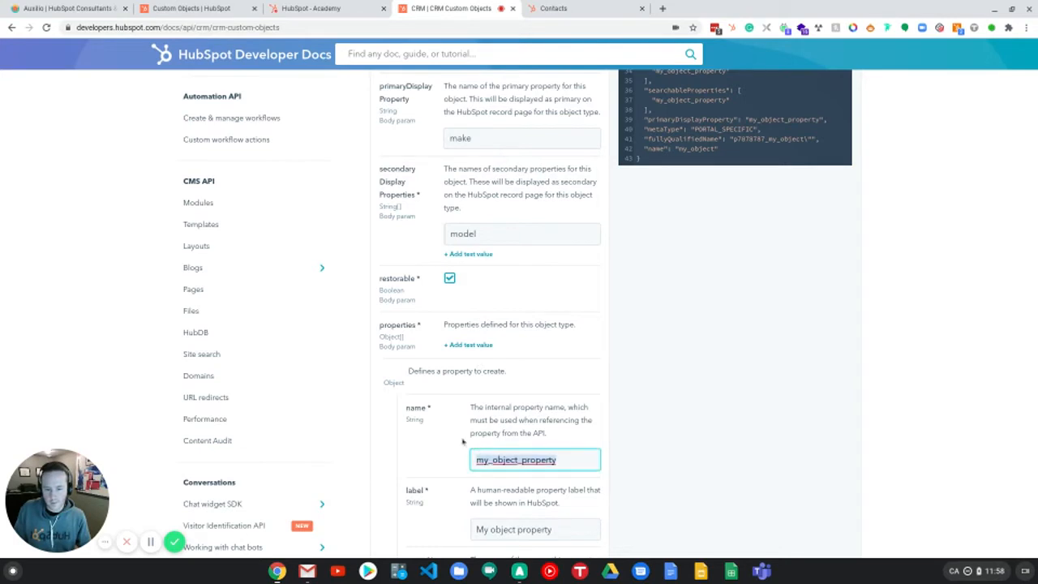
type("make")
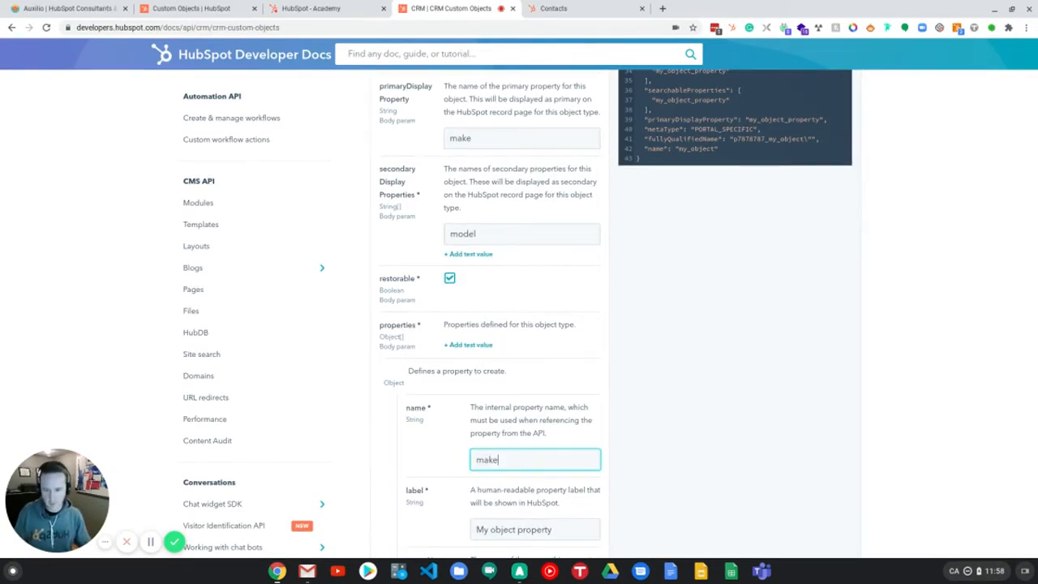
scroll(520, 462, "down", 1)
left_click_drag(576, 502, 480, 497)
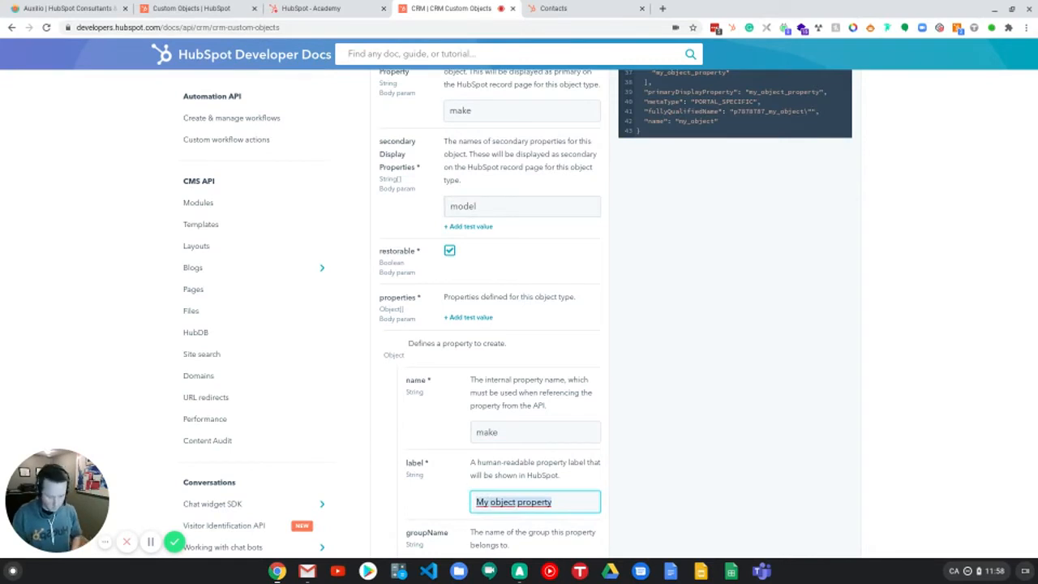
type("MAke")
key("BackSpace")
key("BackSpace")
key("BackSpace")
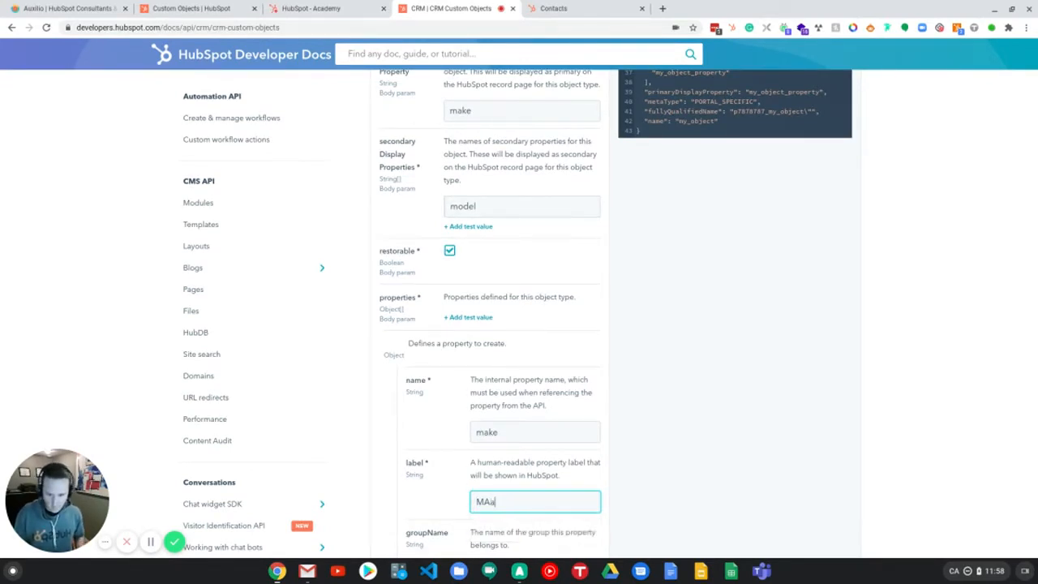
type("ake")
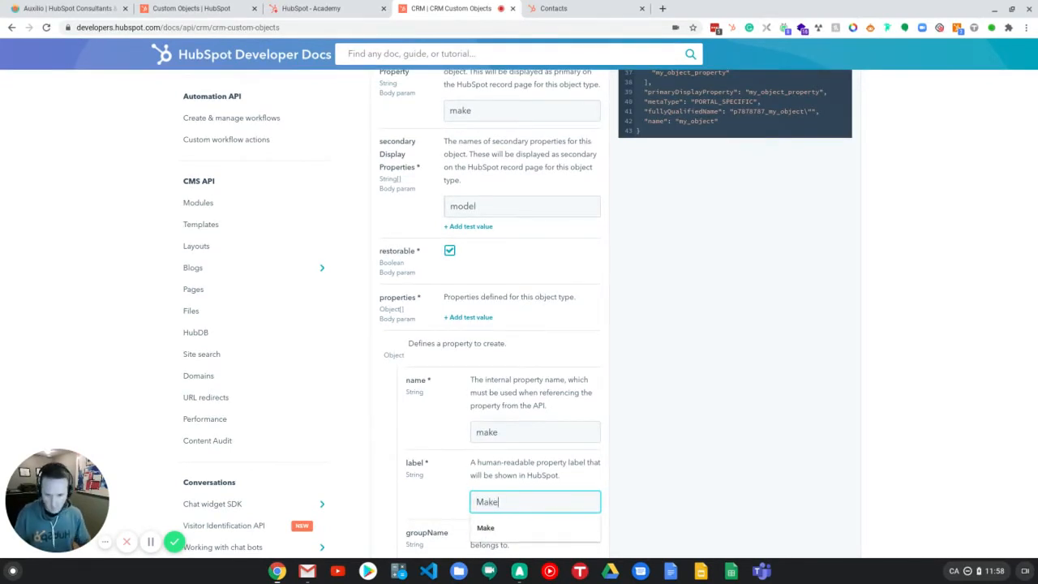
Step: Add an enumeration option to the make property with the label Toyota and the value toyota
scroll(448, 442, "down", 1)
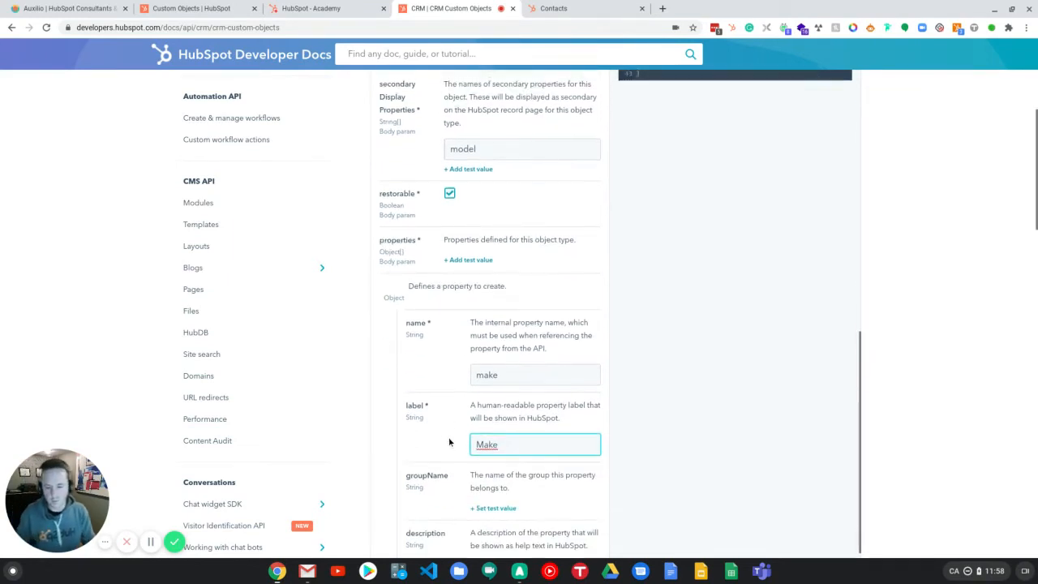
scroll(452, 428, "down", 1)
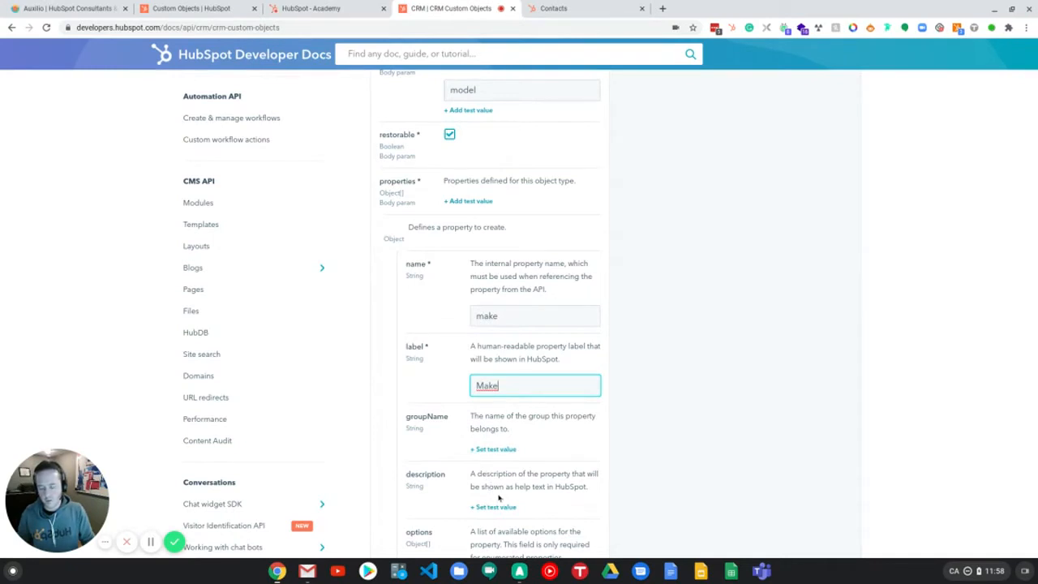
scroll(499, 486, "down", 1)
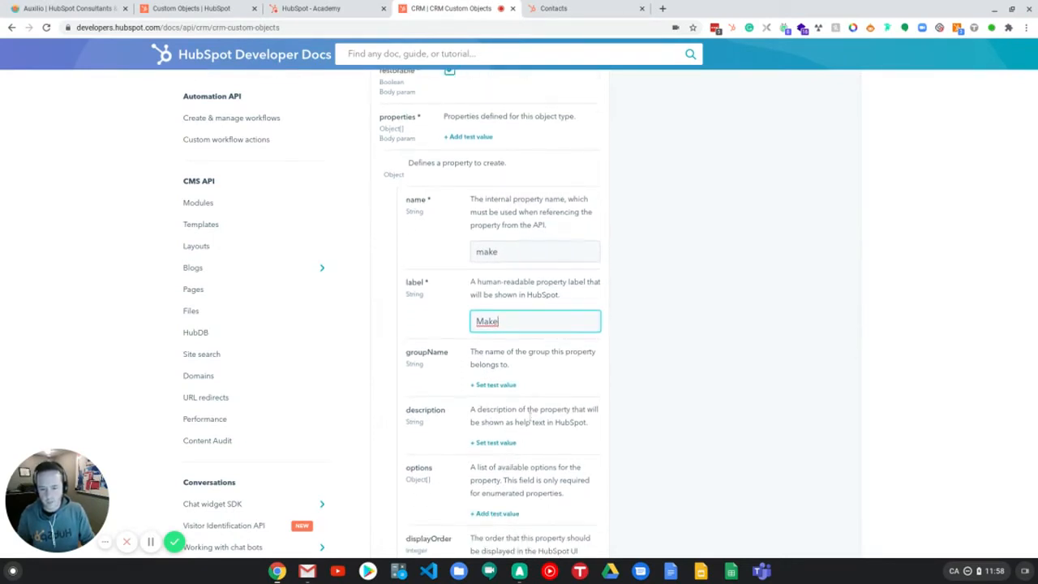
scroll(532, 417, "down", 1)
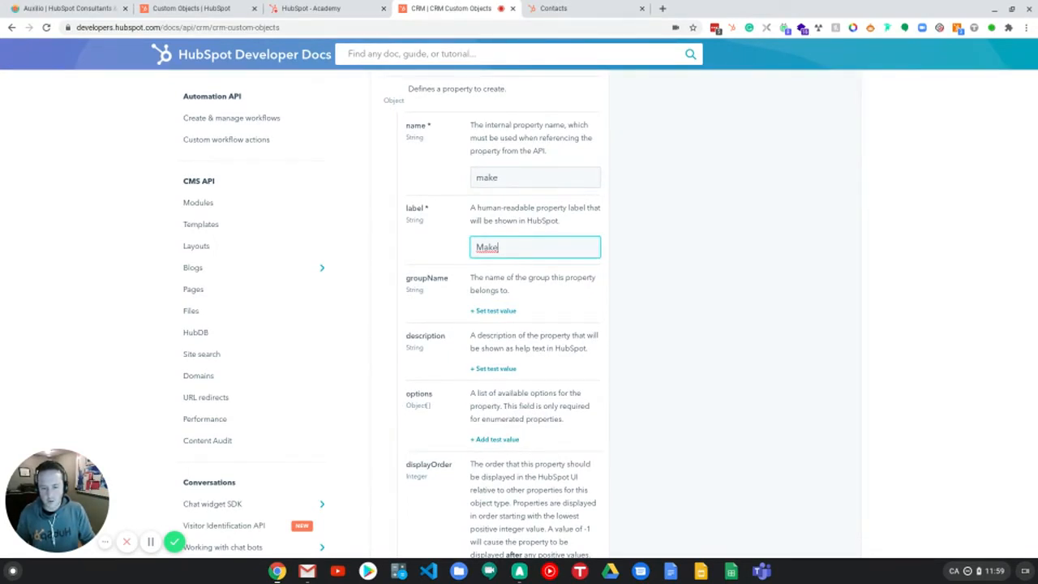
left_click(500, 440)
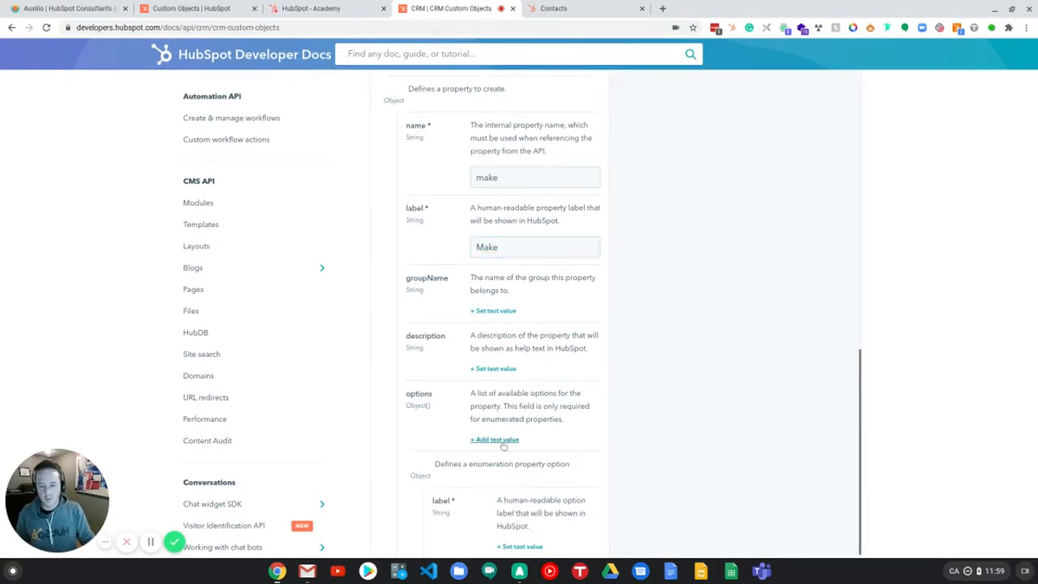
scroll(520, 451, "down", 2)
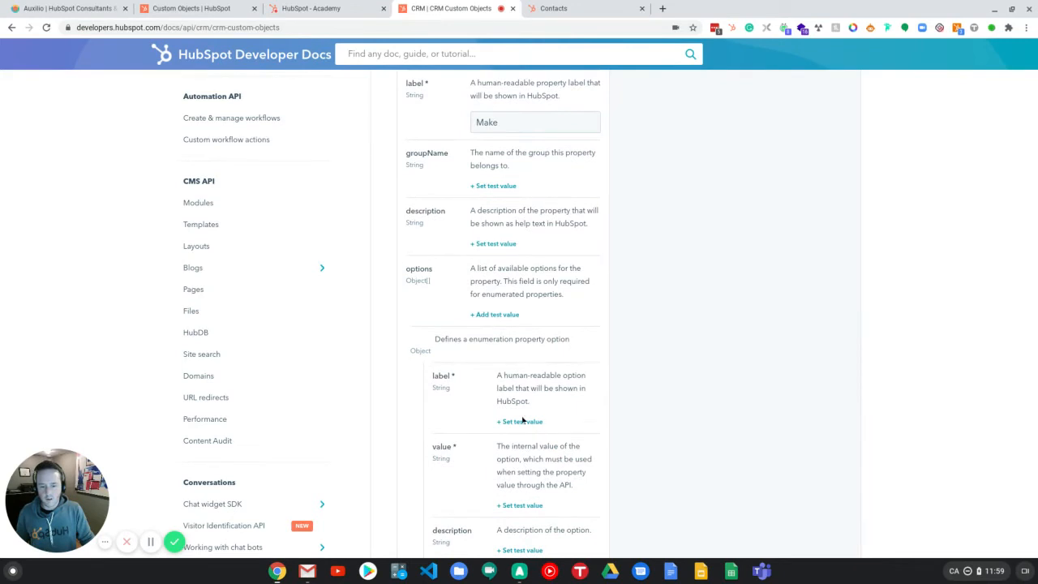
left_click(522, 424)
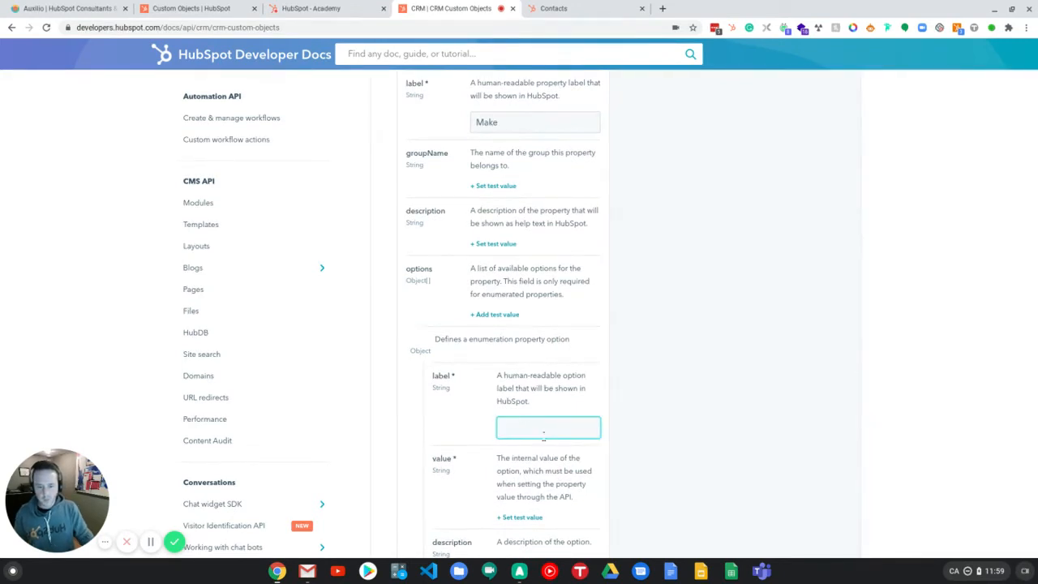
type("Toyo")
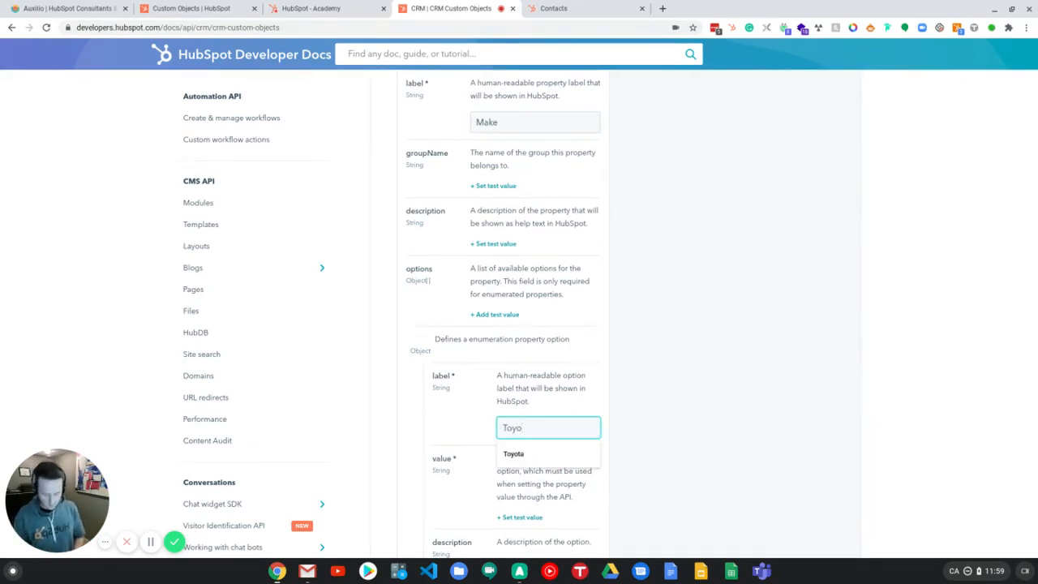
type("ta")
scroll(484, 447, "down", 1)
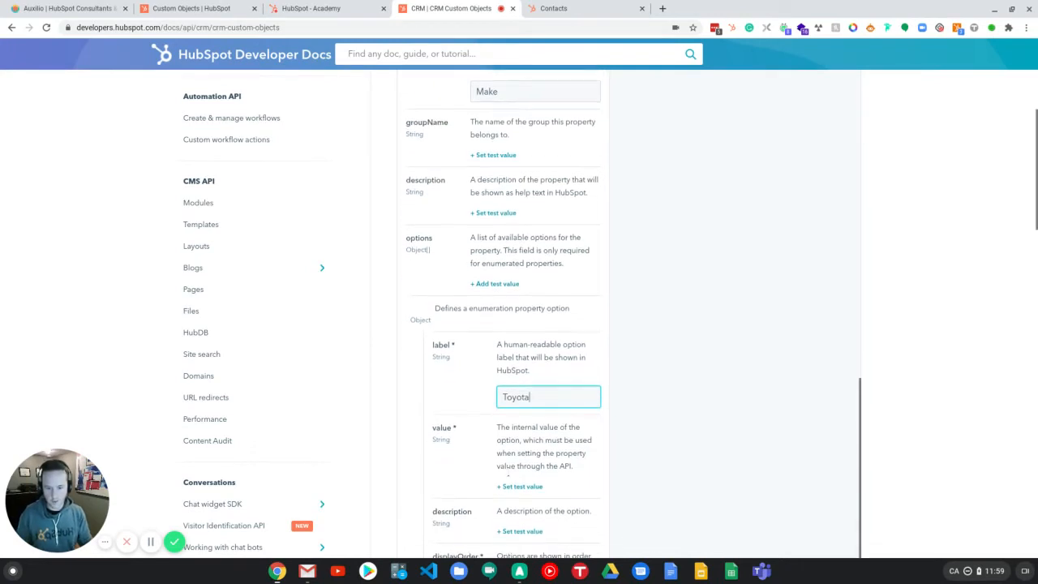
left_click(522, 487)
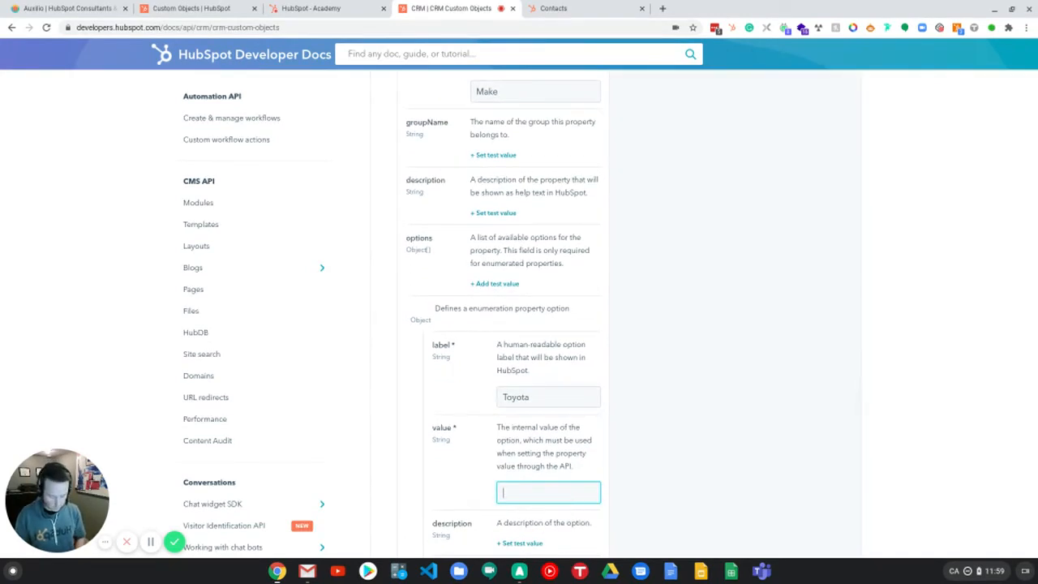
type("toyota")
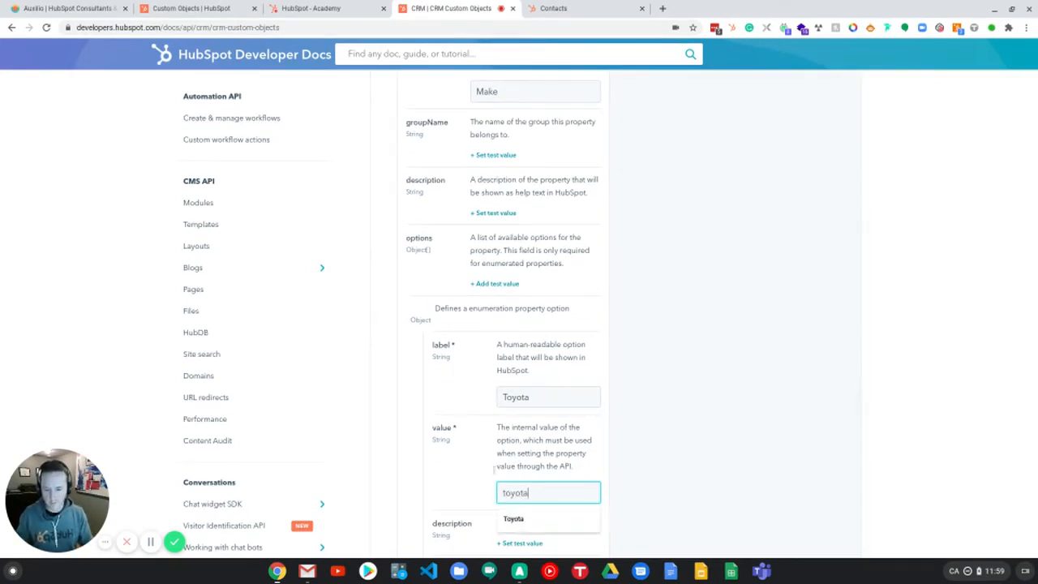
Step: Set the Toyota option's display order to 1 and add a test value for its hidden flag
scroll(429, 459, "down", 1)
scroll(465, 491, "down", 2)
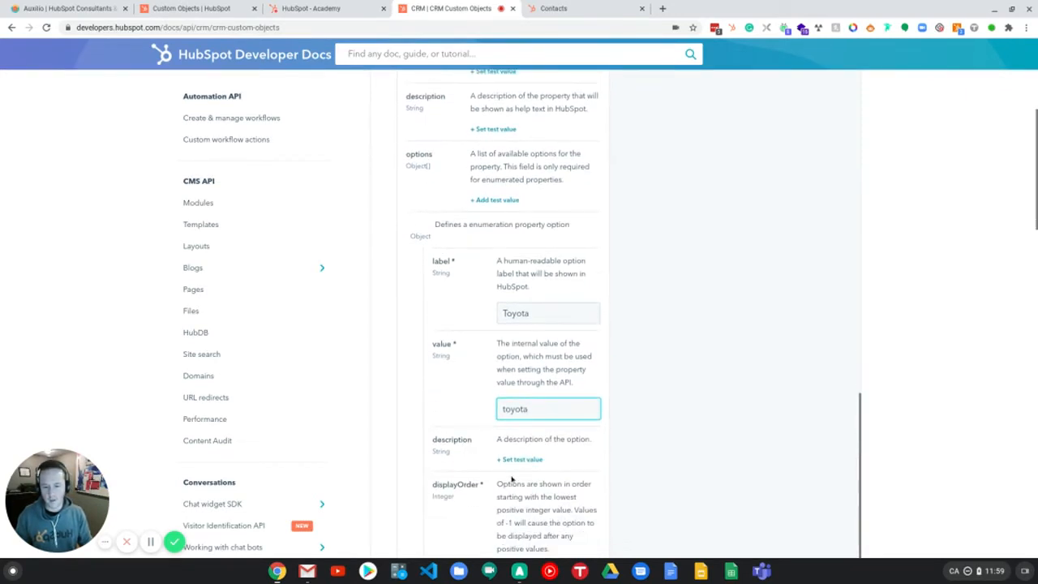
scroll(561, 459, "down", 1)
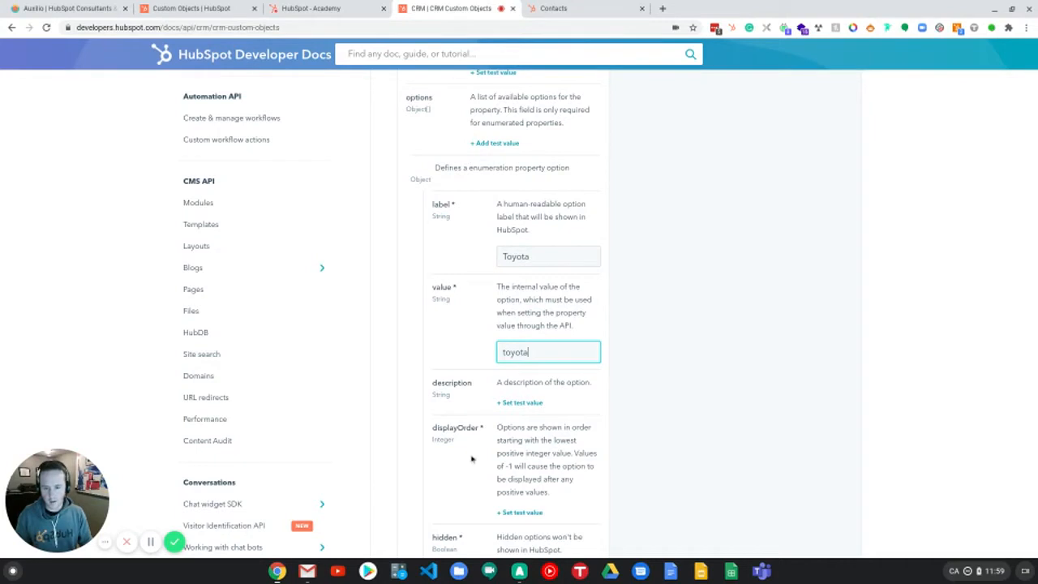
left_click(516, 512)
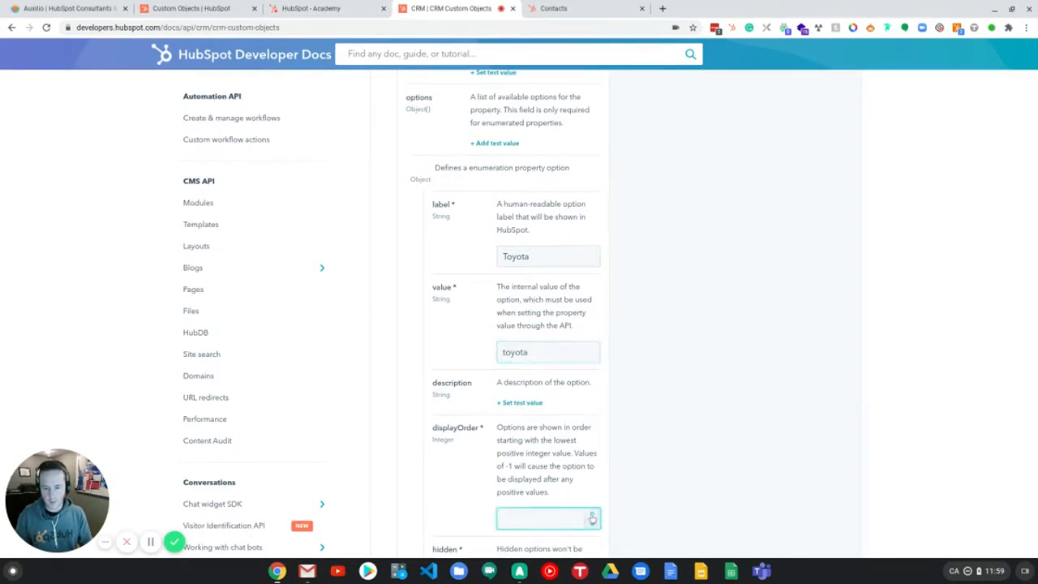
type("1")
scroll(565, 446, "down", 1)
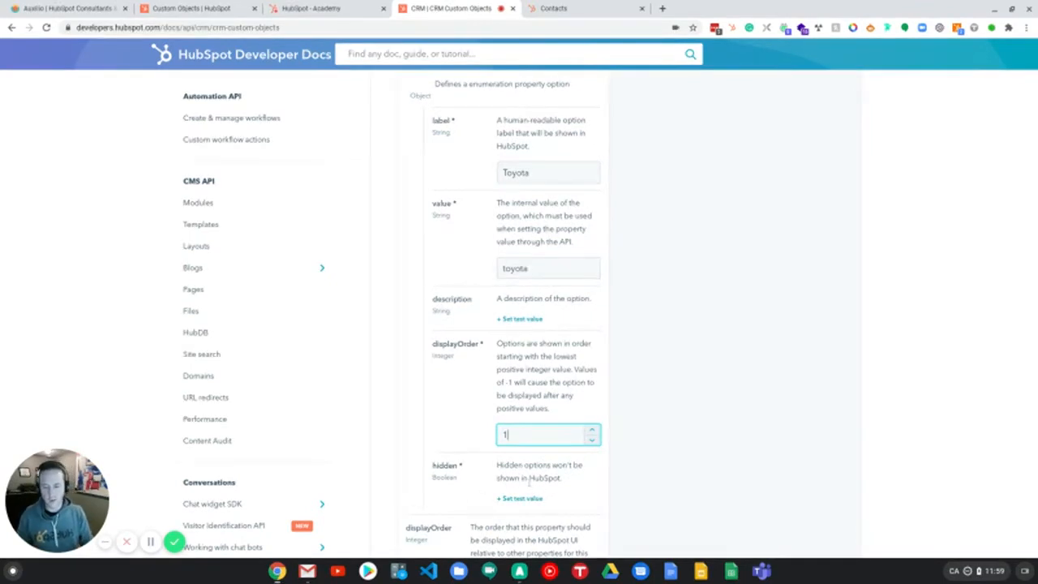
scroll(531, 474, "down", 1)
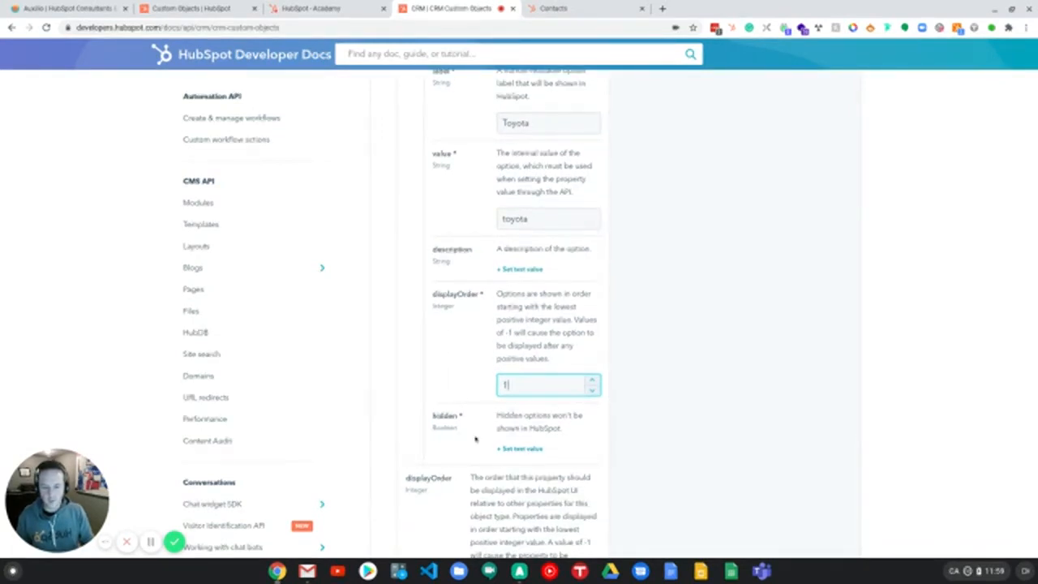
left_click(525, 449)
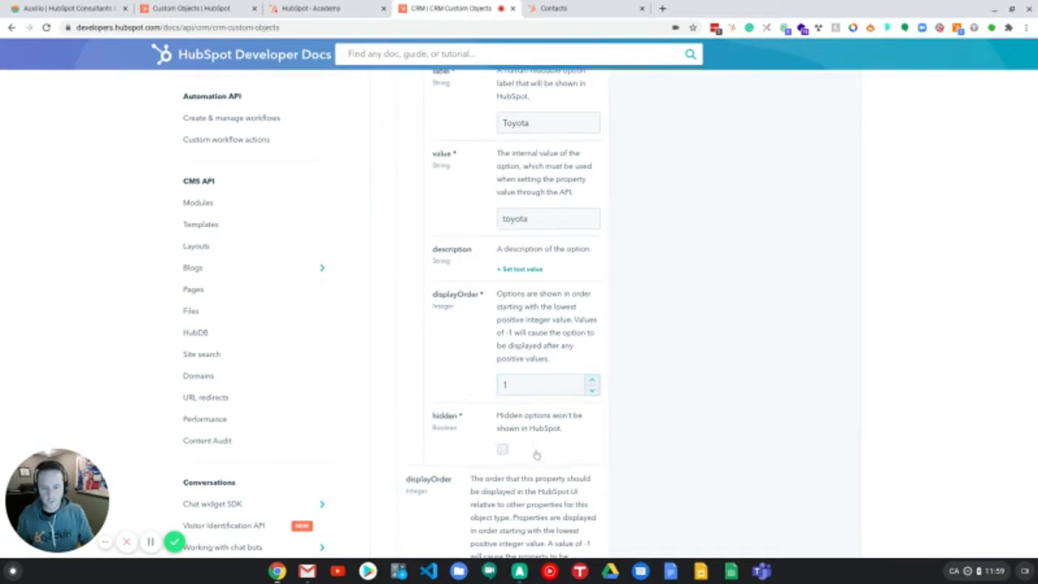
Step: Review the make property's Toyota option and the property fields below it
scroll(560, 433, "down", 2)
scroll(564, 434, "down", 1)
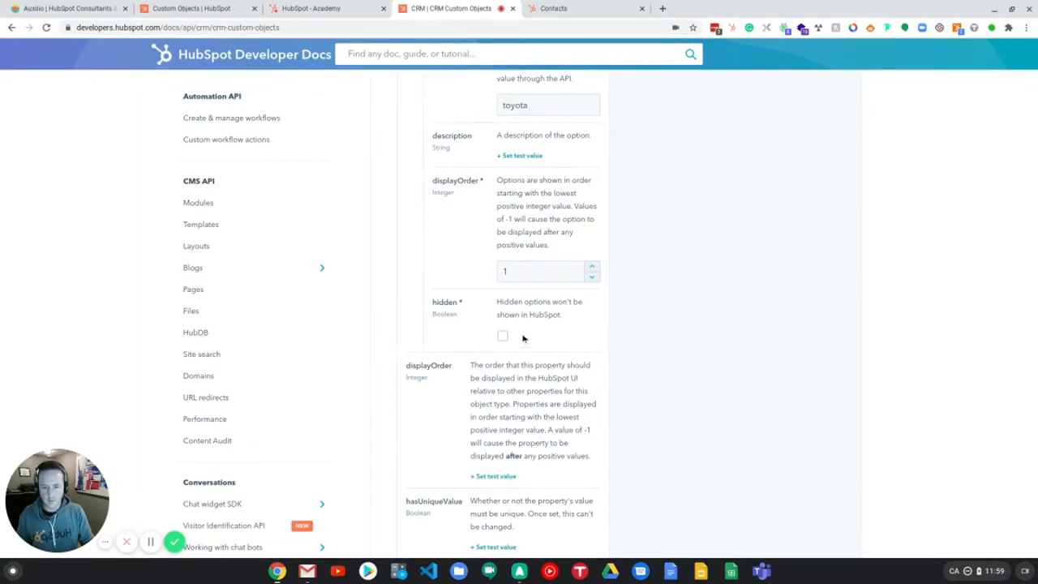
scroll(527, 341, "up", 4)
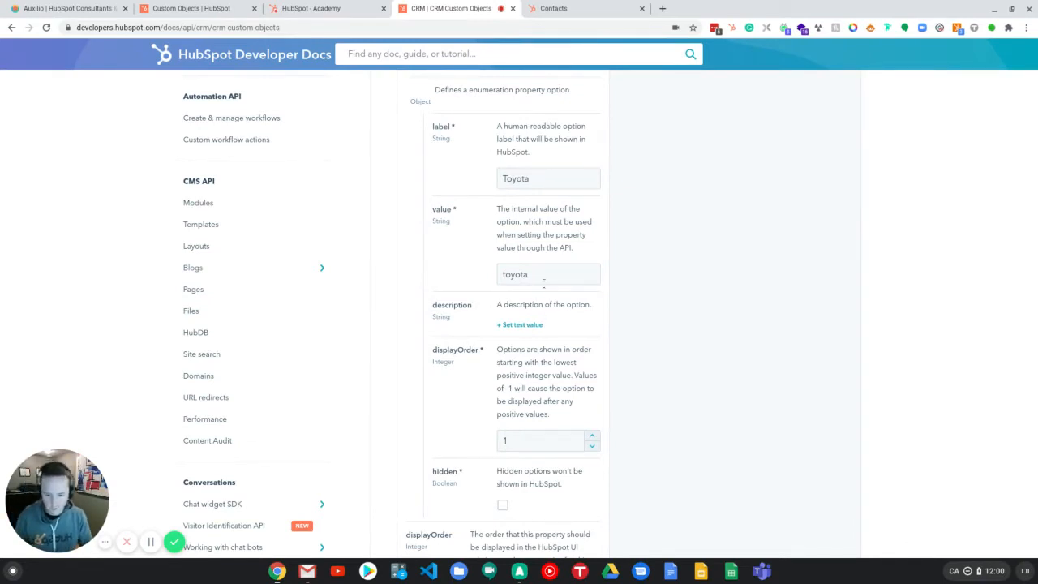
scroll(557, 294, "down", 2)
scroll(507, 312, "down", 2)
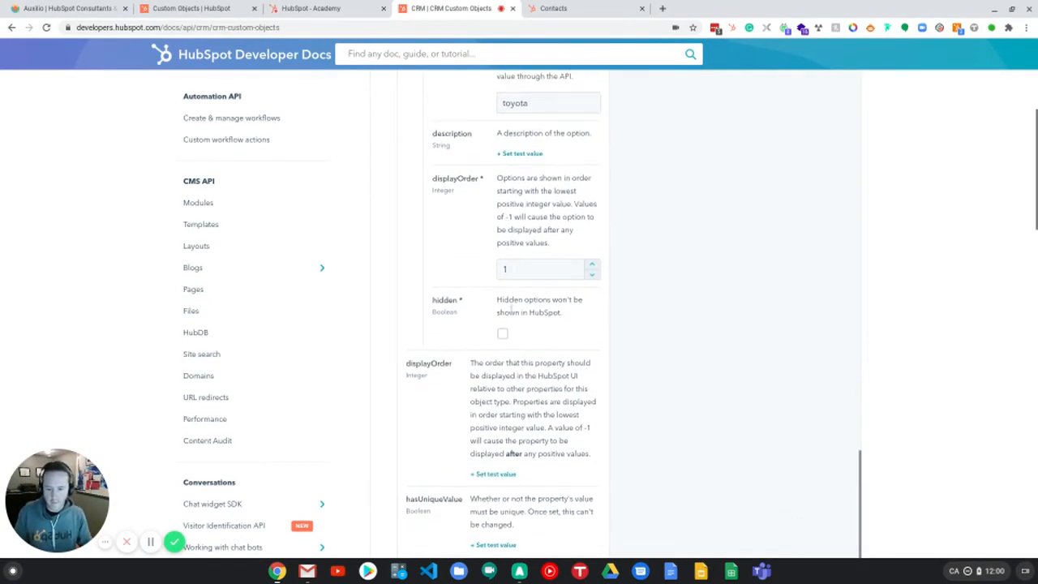
scroll(521, 300, "up", 6)
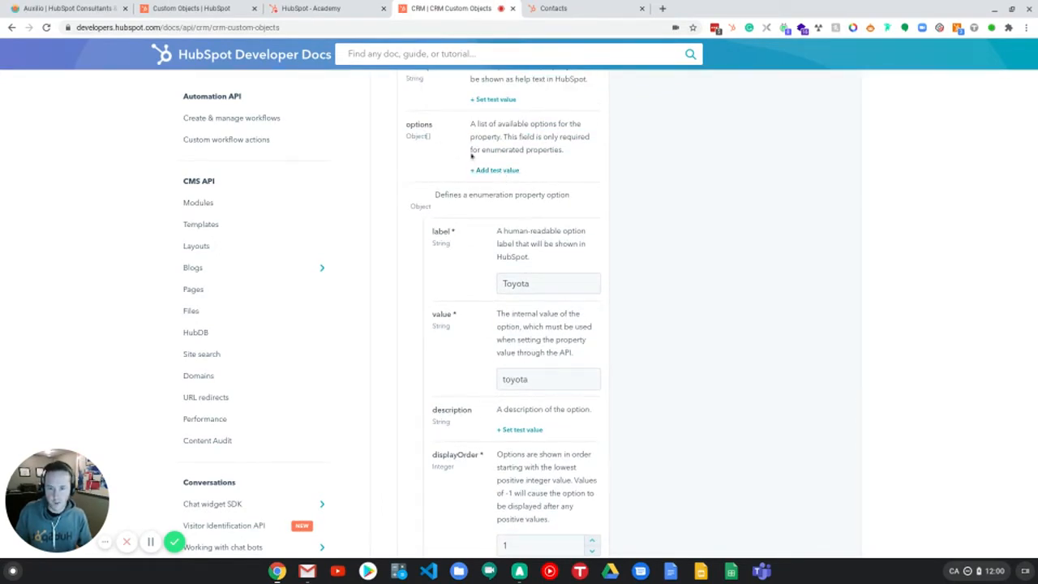
scroll(505, 374, "down", 2)
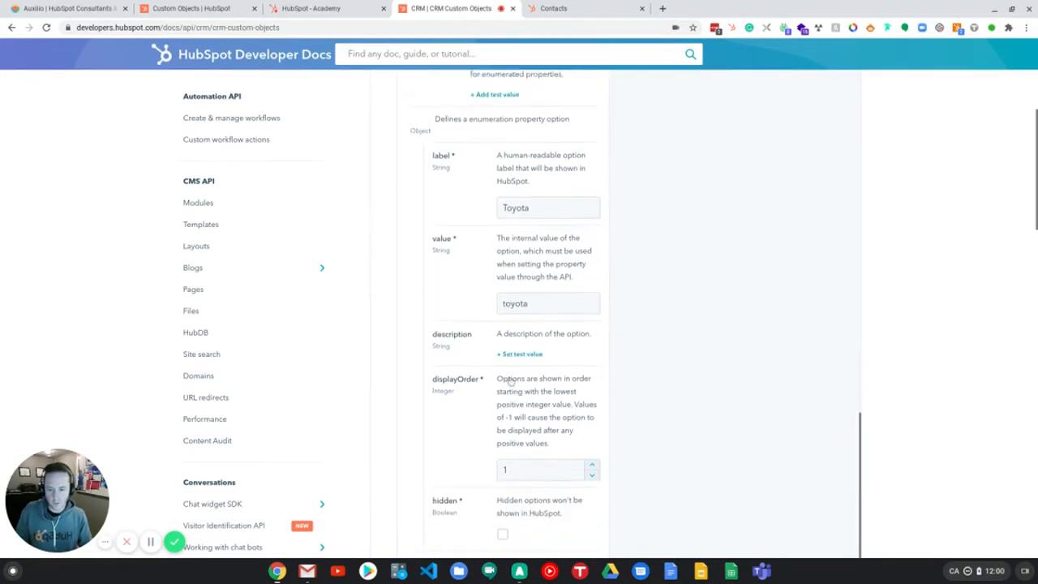
scroll(513, 365, "down", 3)
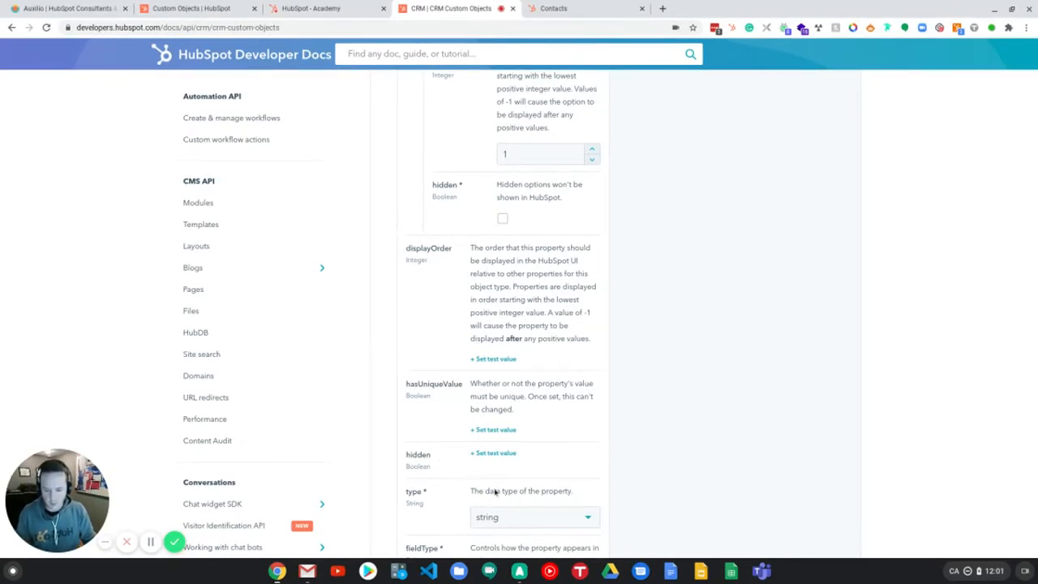
scroll(519, 451, "down", 1)
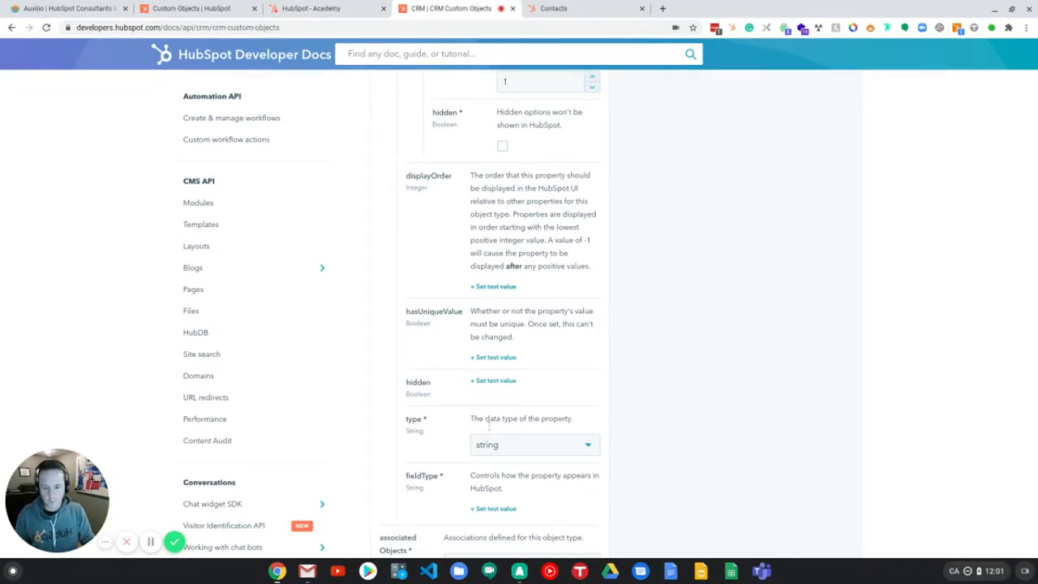
Step: Set the make property's type to enumeration and its field type to select
left_click(503, 452)
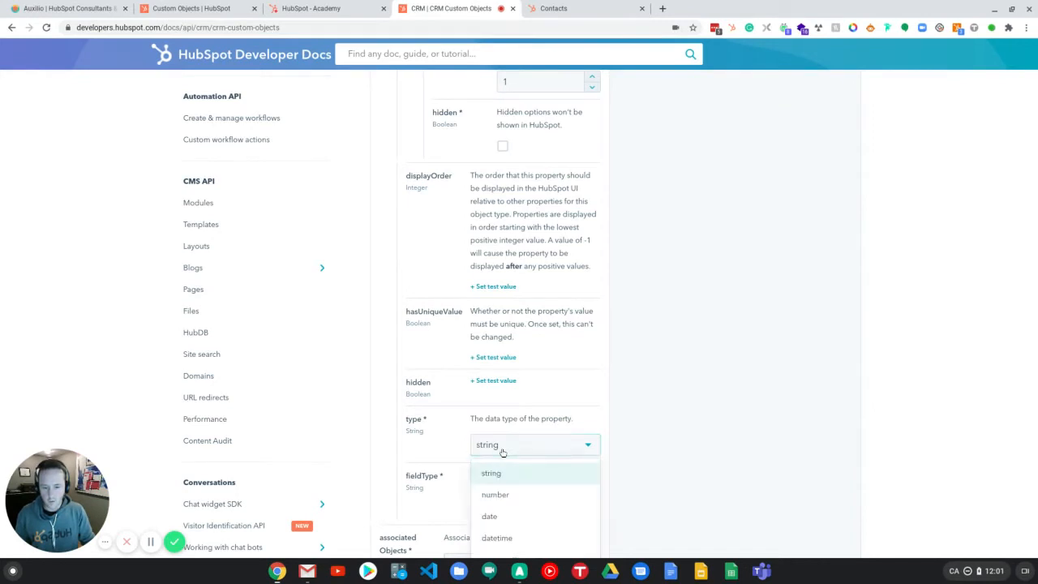
scroll(533, 451, "down", 1)
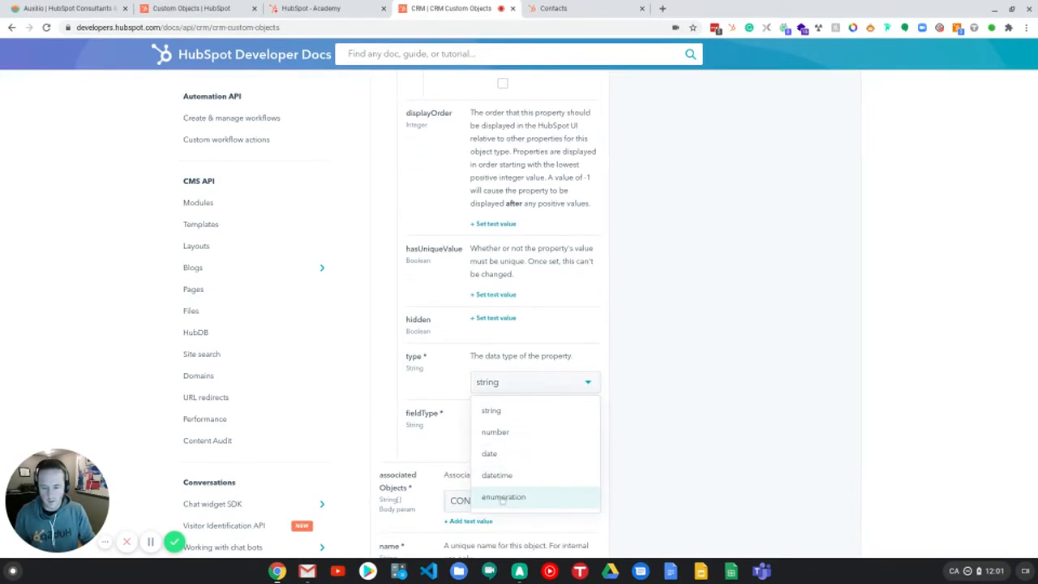
left_click(503, 498)
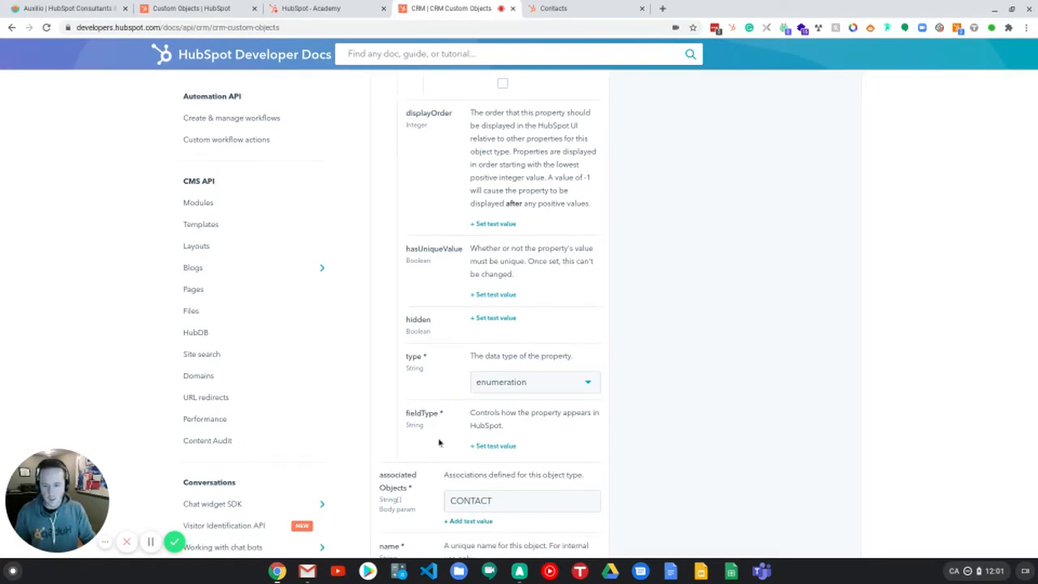
left_click(494, 446)
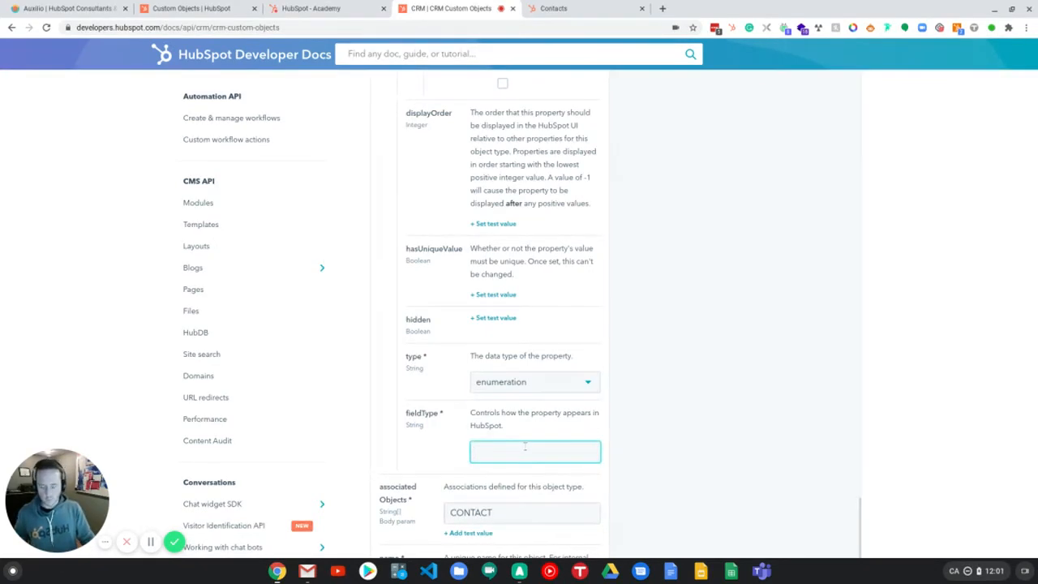
type("sel")
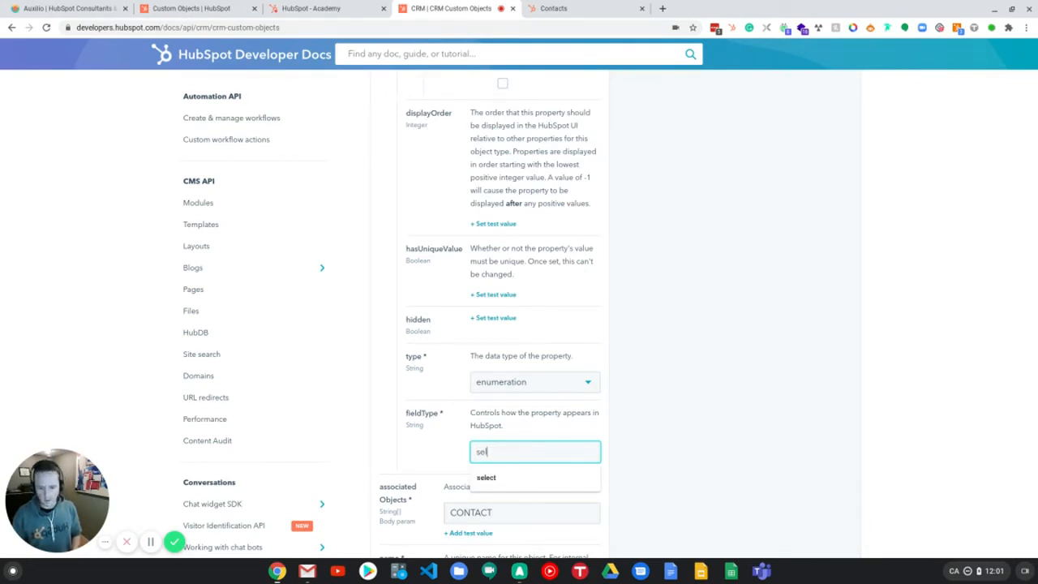
left_click(509, 477)
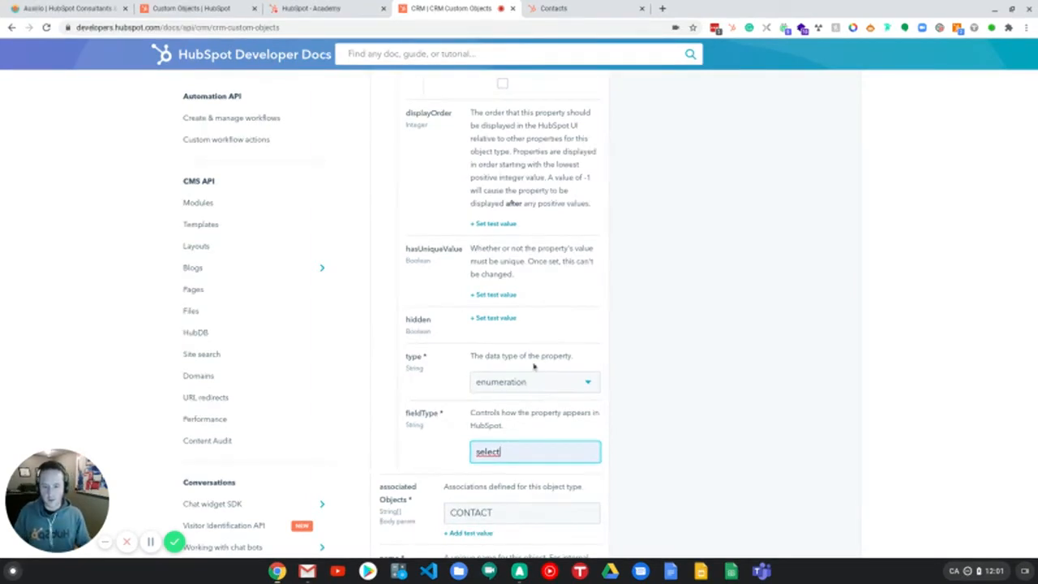
Step: Review the first property's settings and locate the second property object below it
scroll(531, 435, "up", 4)
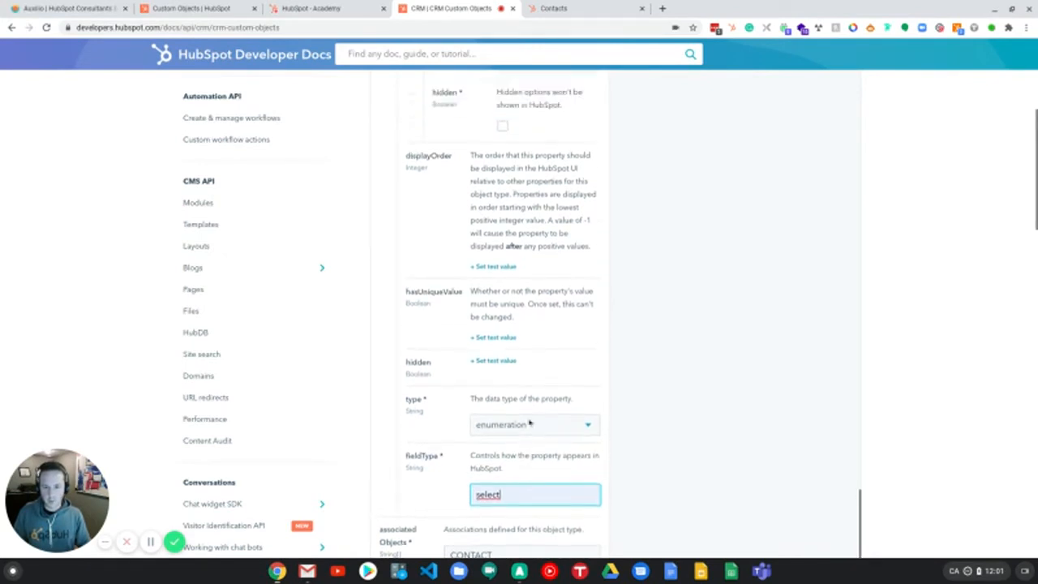
scroll(530, 417, "up", 6)
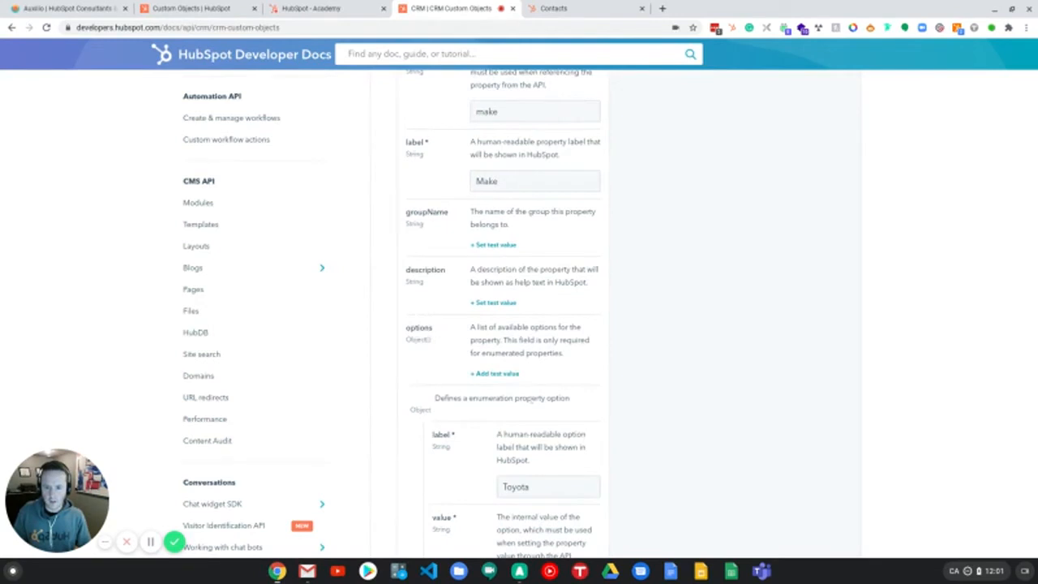
scroll(489, 310, "up", 4)
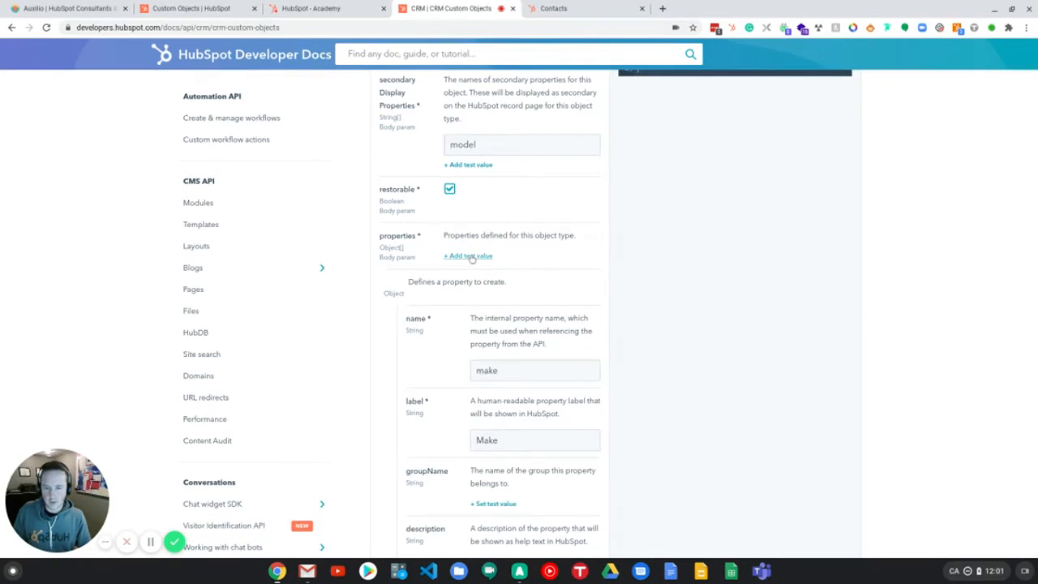
scroll(498, 349, "down", 6)
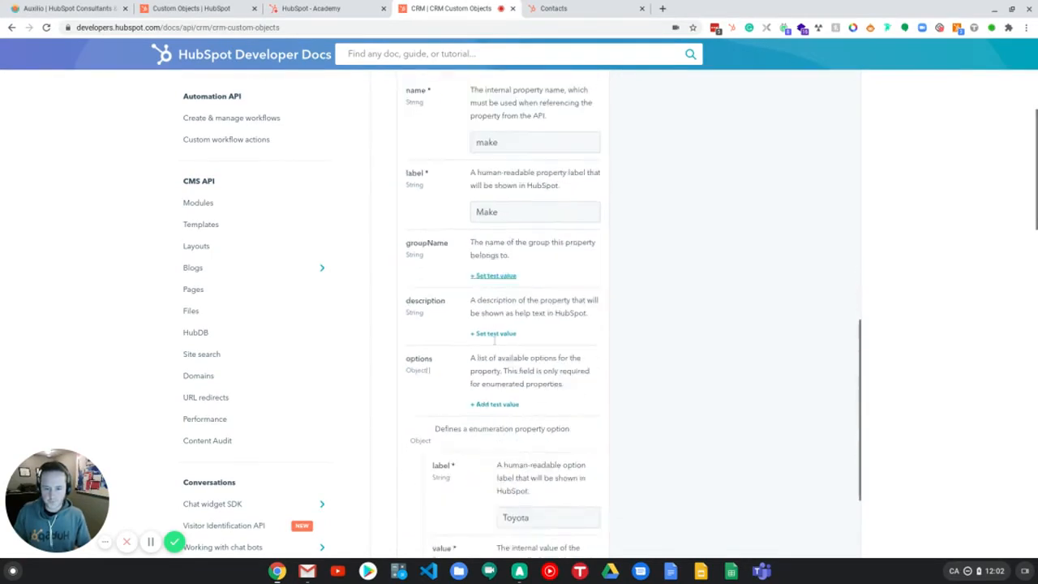
scroll(497, 341, "down", 4)
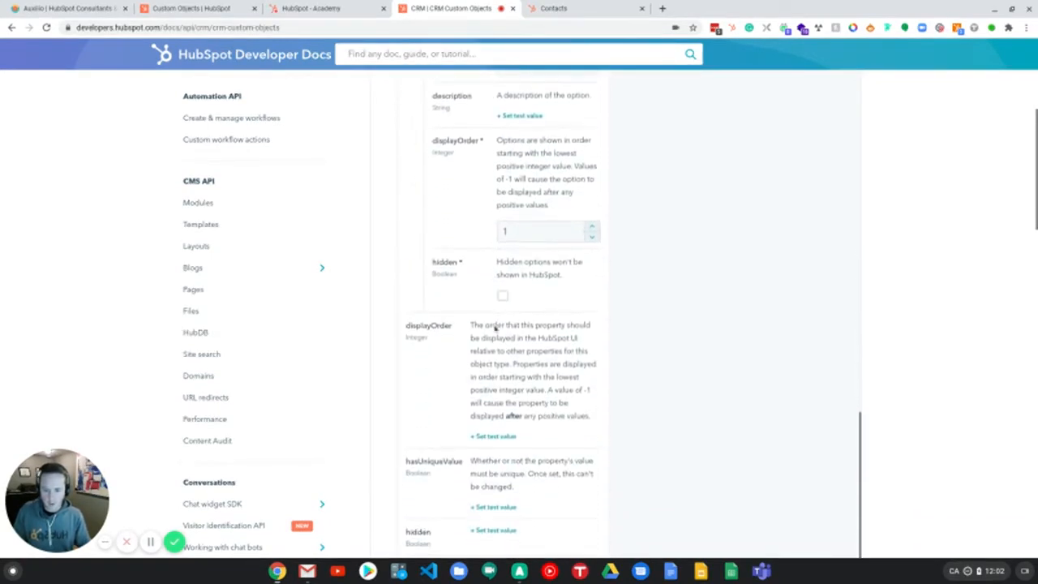
scroll(501, 311, "down", 3)
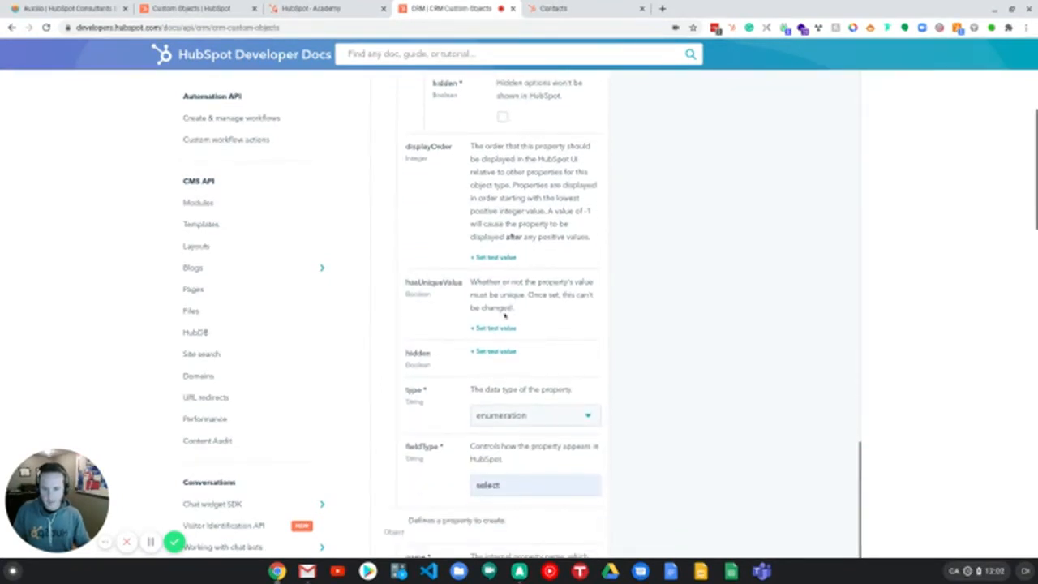
scroll(505, 317, "down", 1)
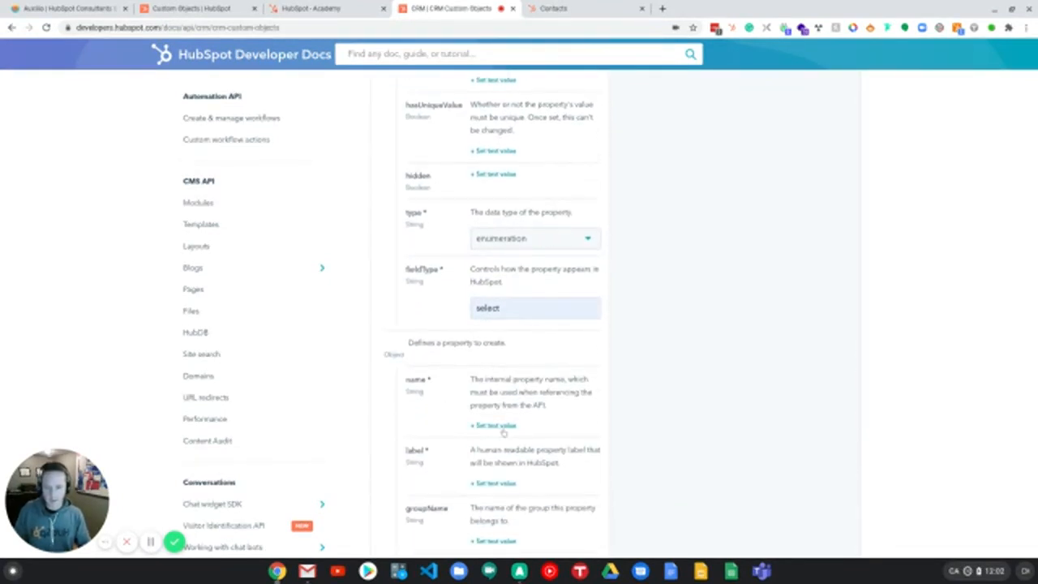
scroll(469, 388, "down", 1)
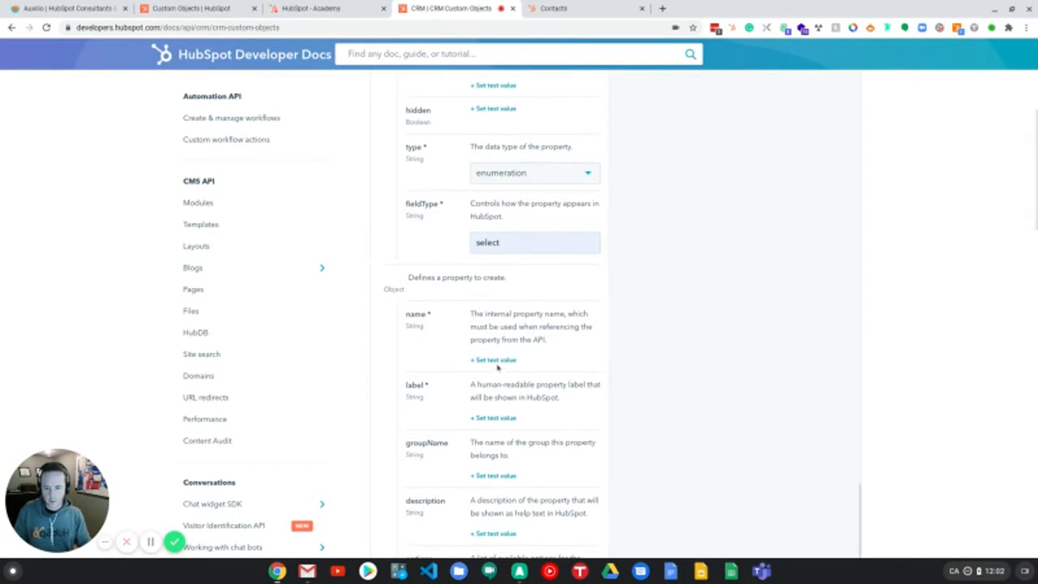
Step: Set the second property's internal name to model and its label to Model
left_click(494, 361)
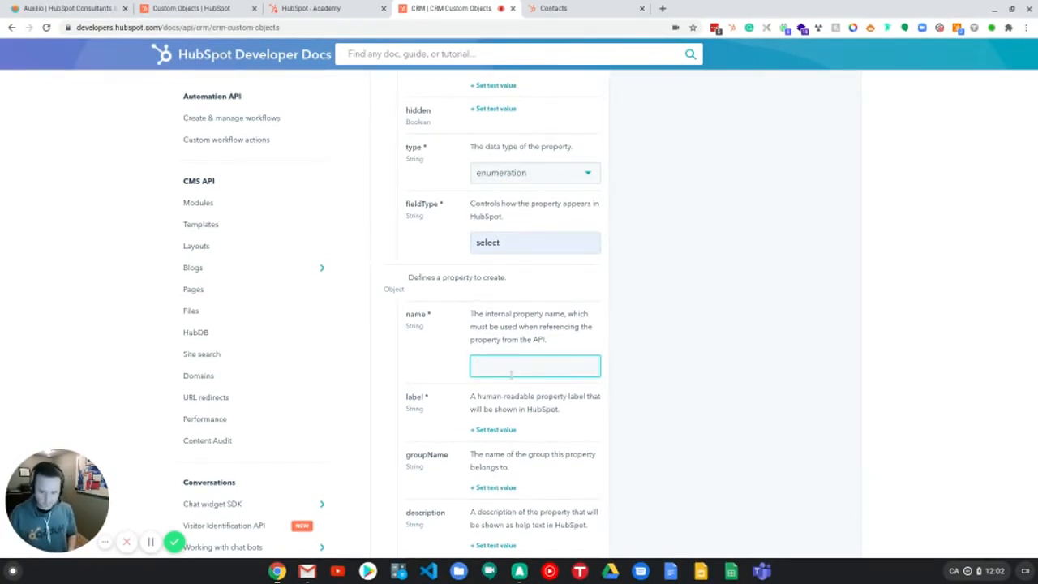
type("m")
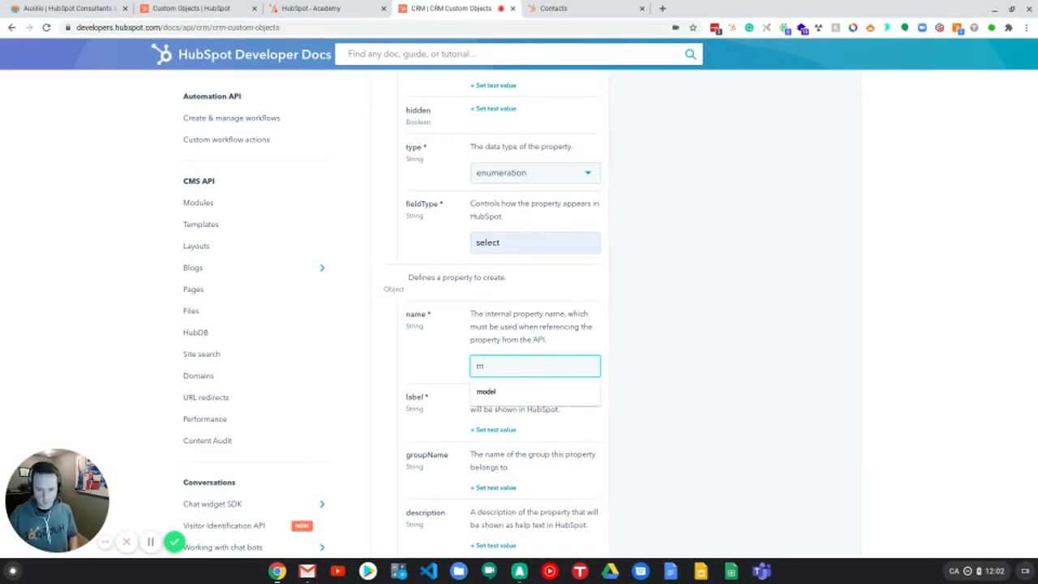
type("odel")
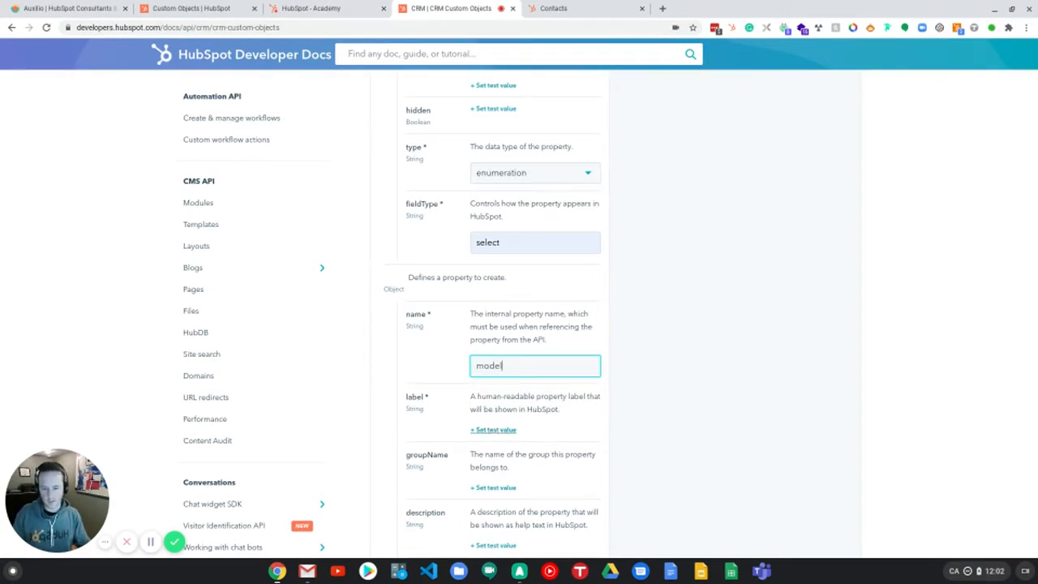
left_click(494, 430)
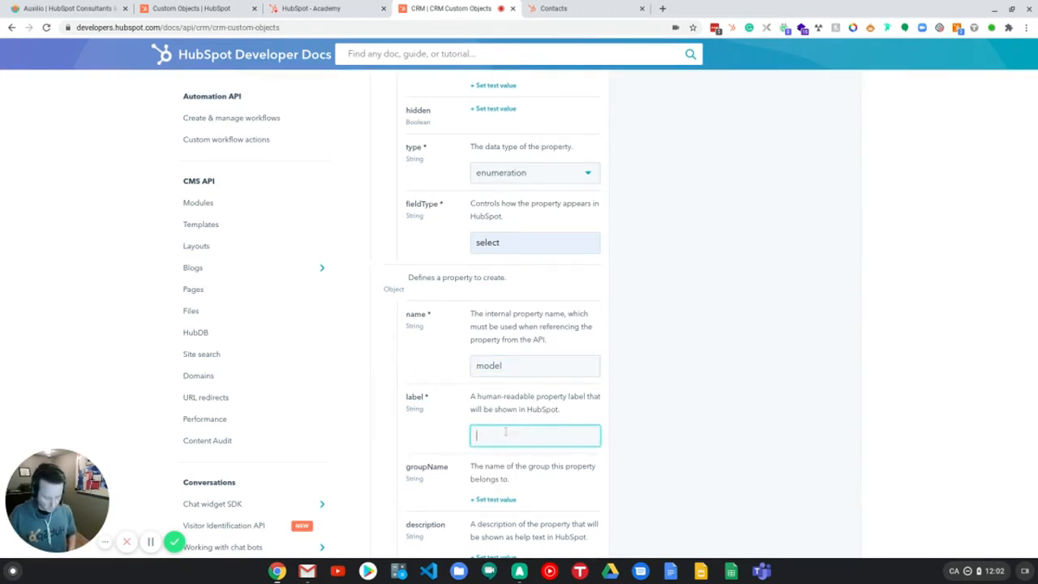
type("MOdel")
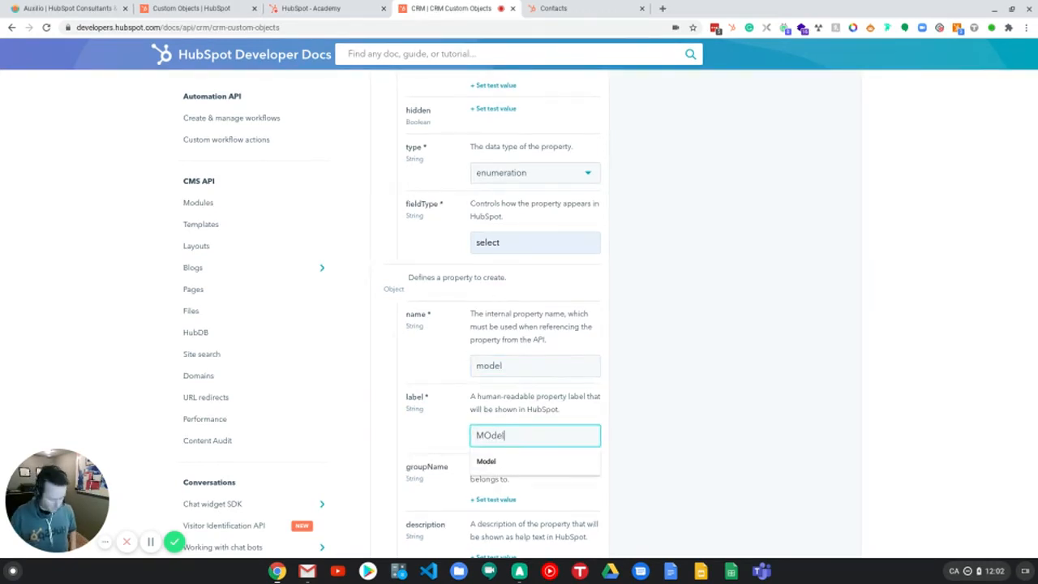
left_click(490, 435)
key("BackSpace")
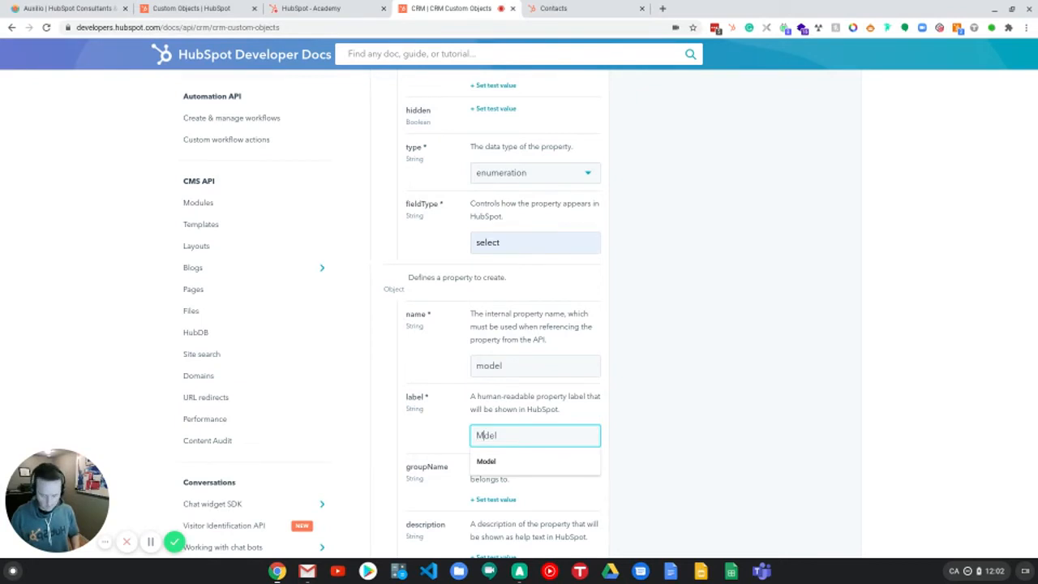
type("o")
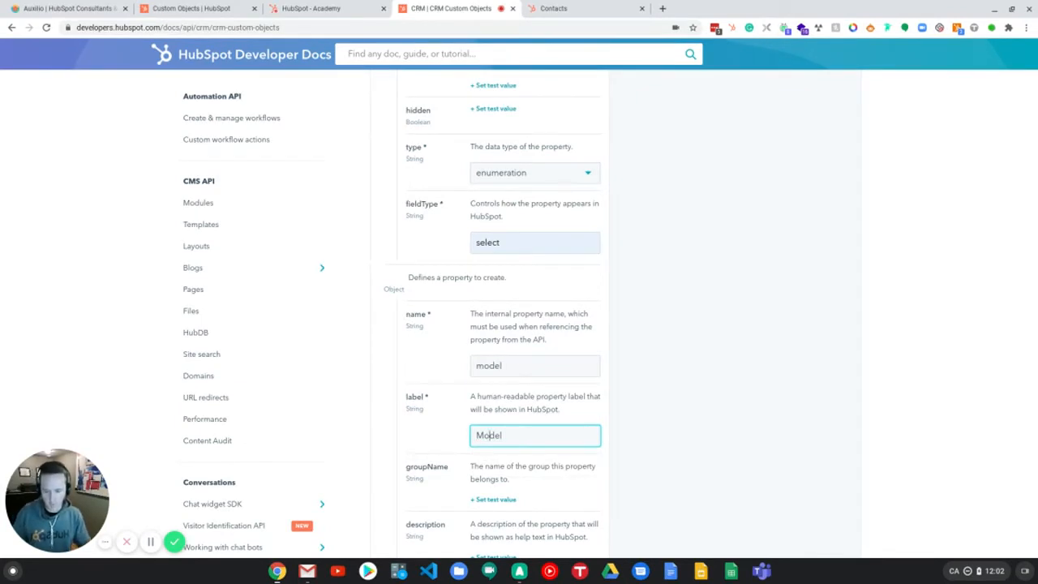
Step: Add an enumeration option to the model property with the label Rav4
scroll(479, 438, "down", 1)
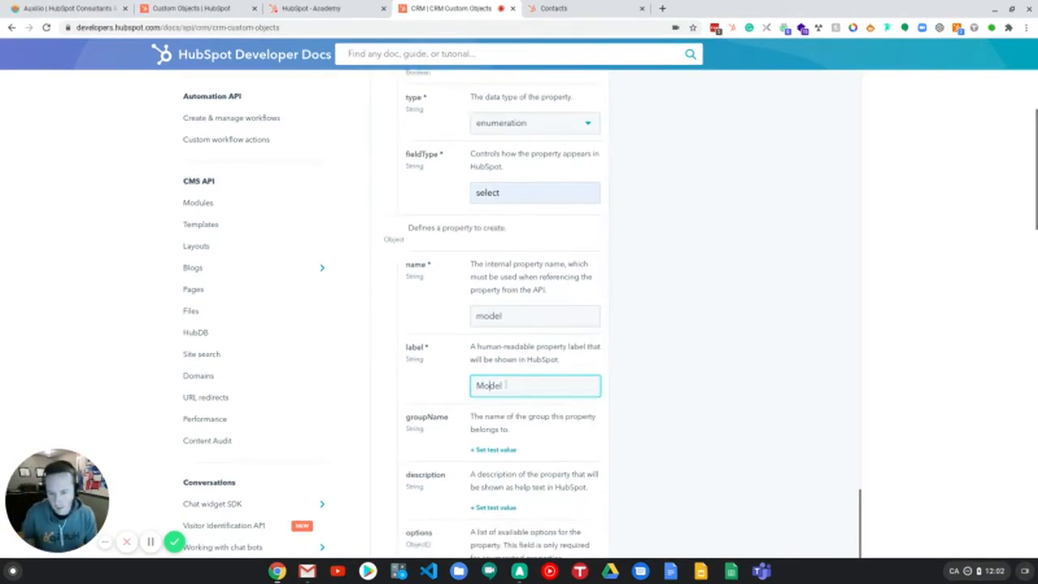
scroll(471, 439, "down", 1)
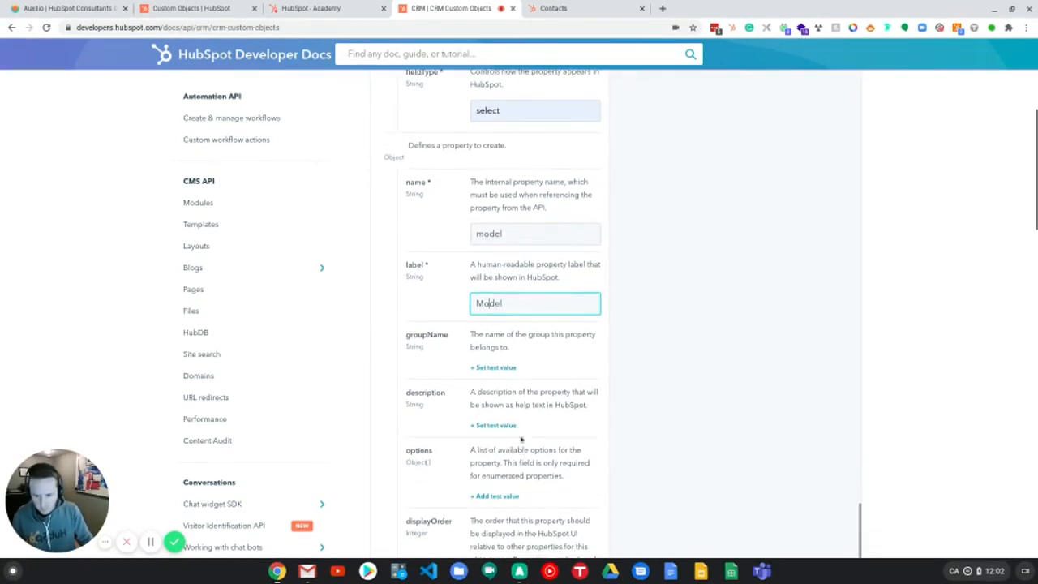
scroll(507, 430, "down", 1)
left_click(494, 477)
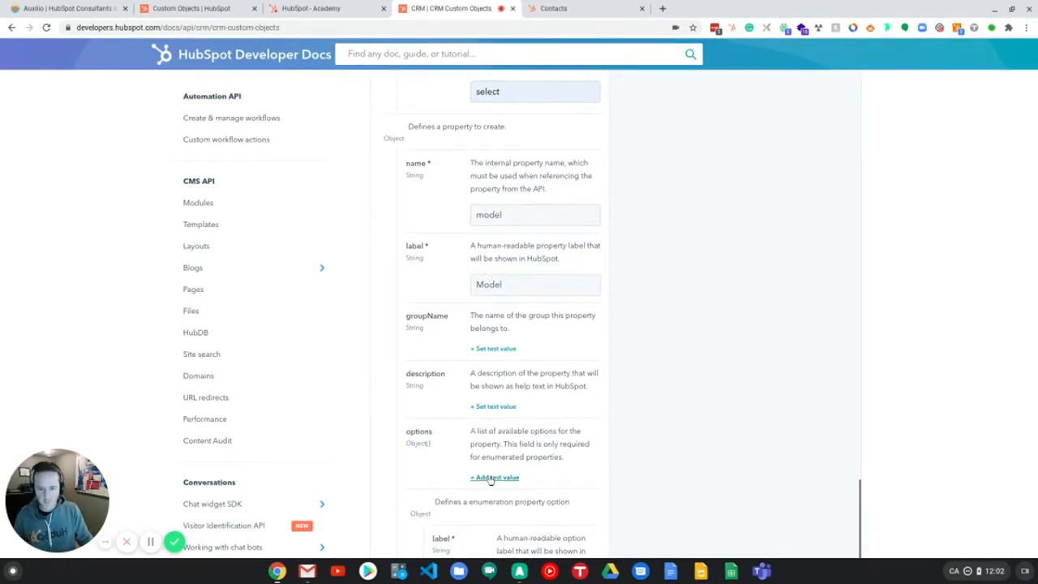
scroll(521, 493, "down", 3)
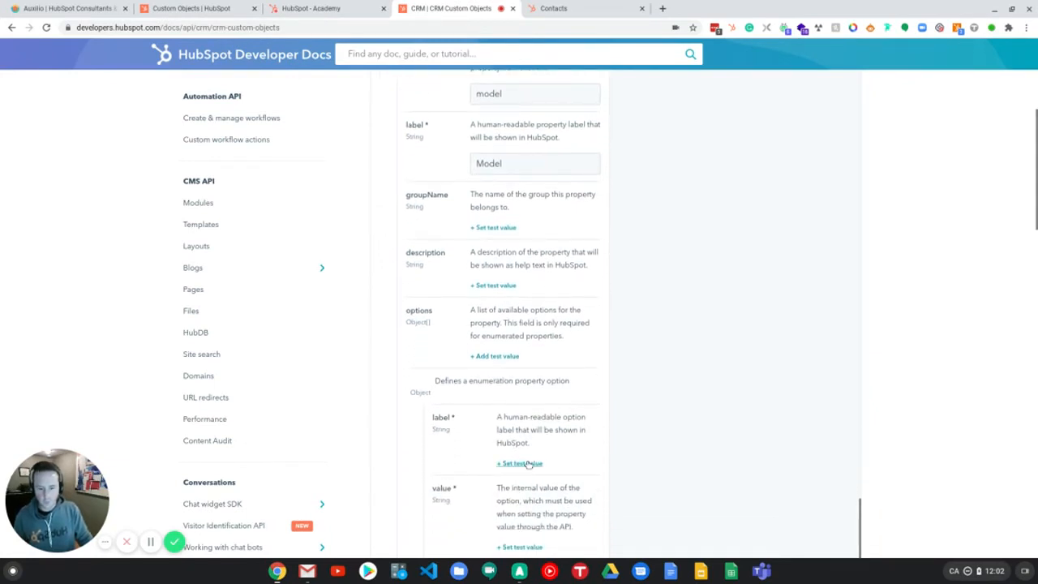
left_click(525, 463)
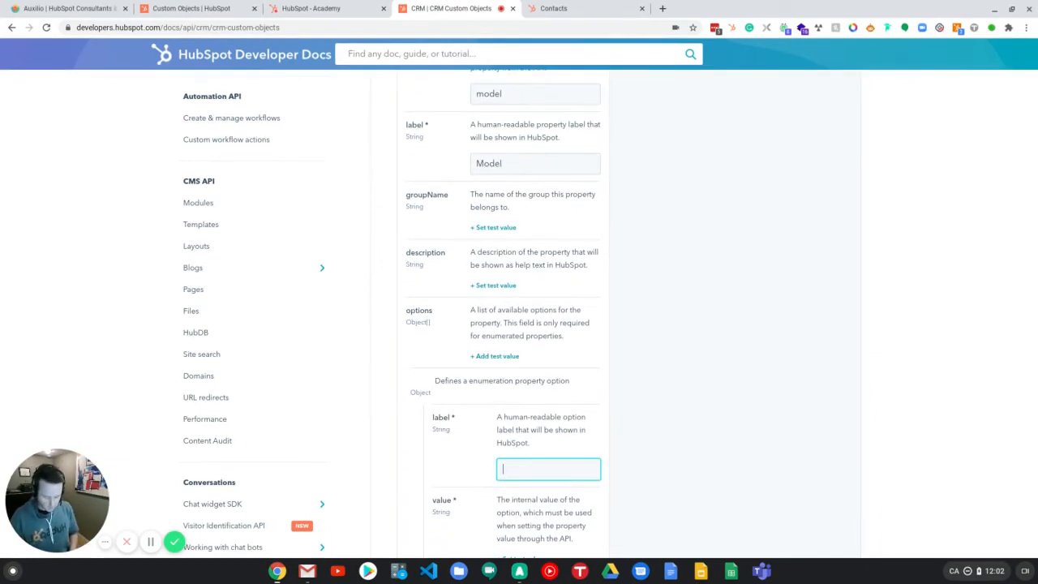
type("Rac")
key("BackSpace")
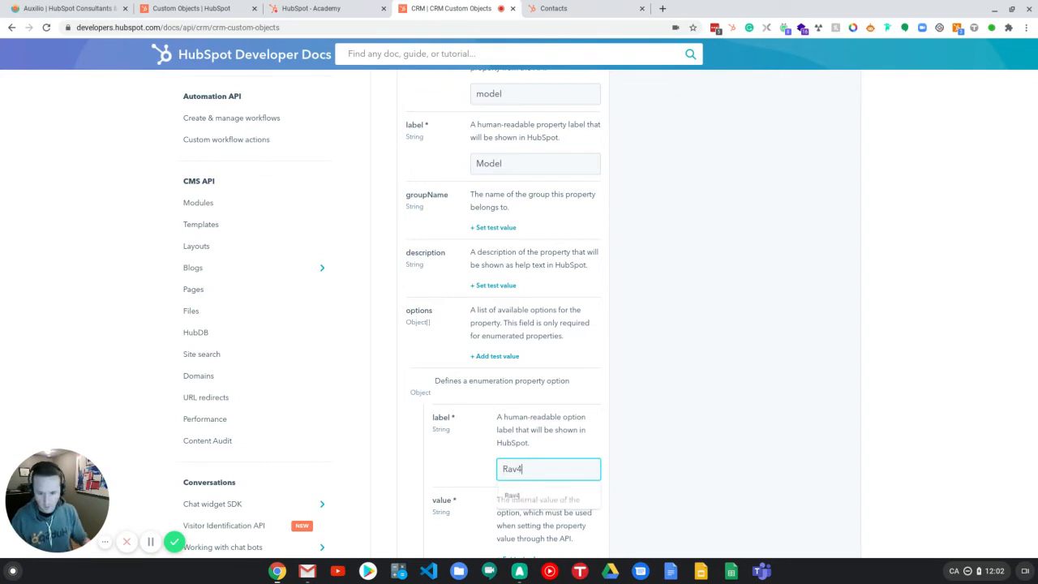
type("v4")
scroll(504, 371, "down", 1)
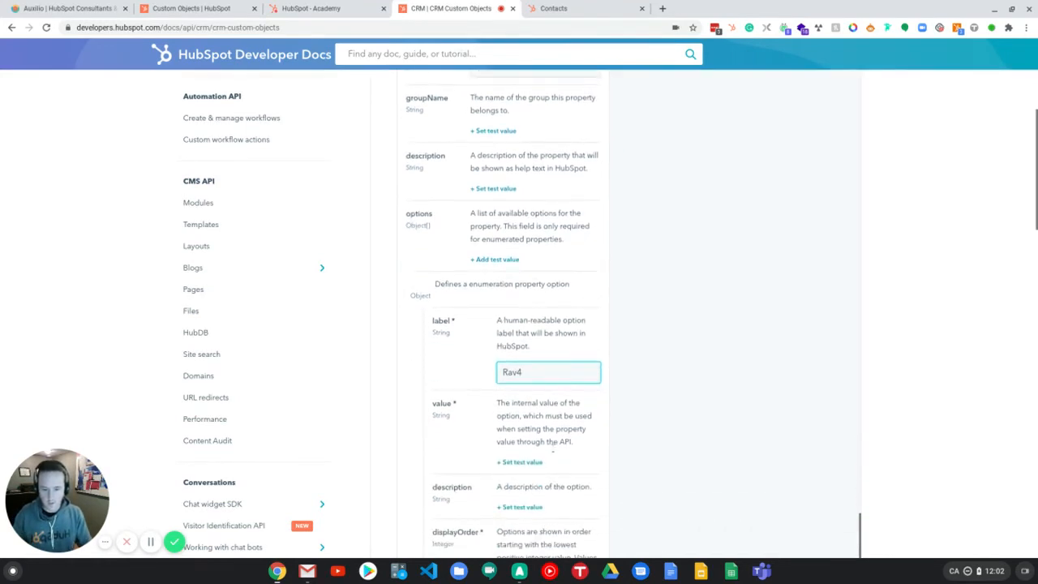
Step: Set the Rav4 option's value to Rav4 and its display order to 1
left_click(526, 461)
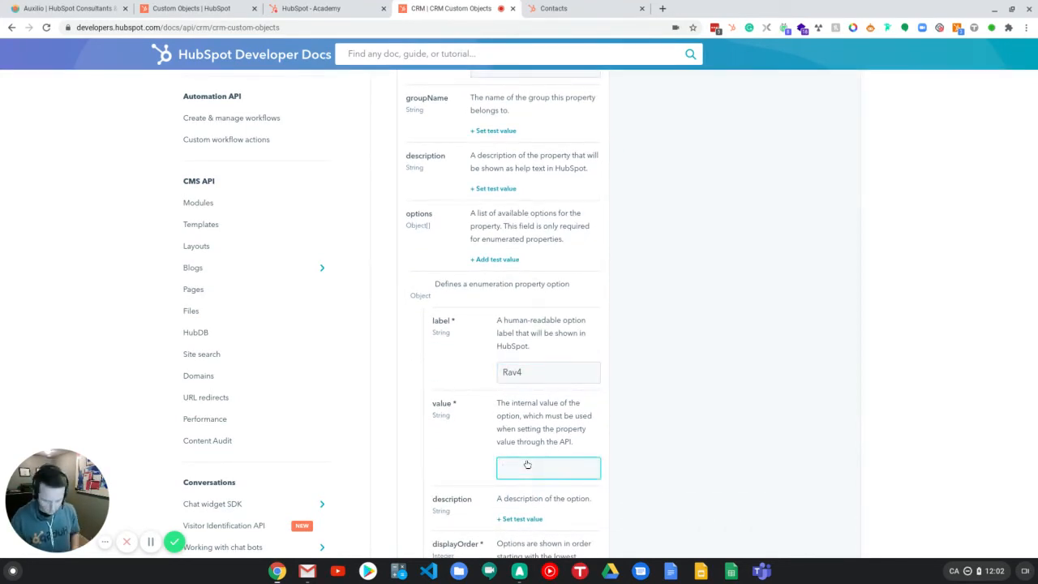
type("Rav4")
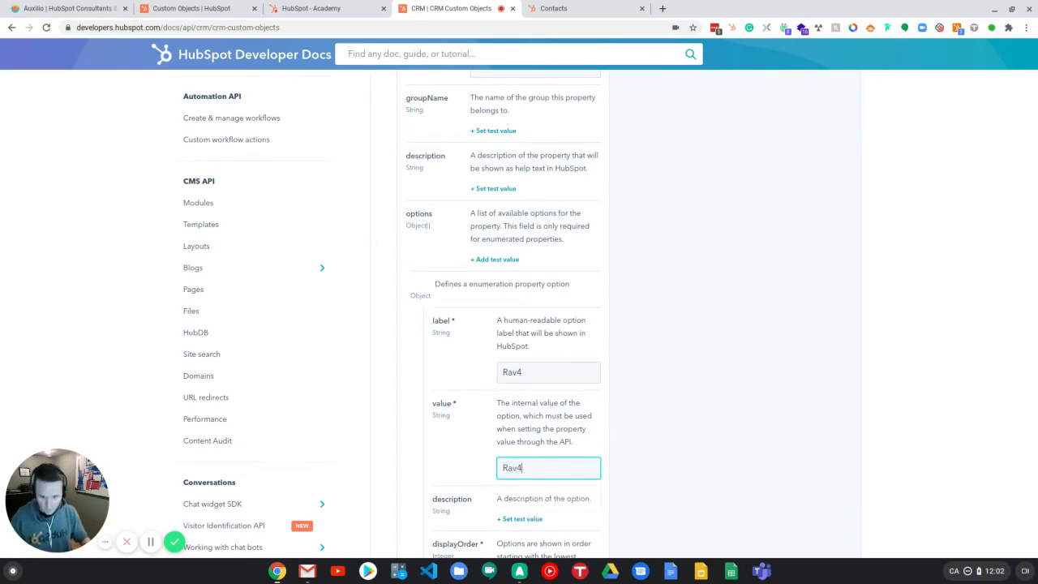
scroll(541, 272, "down", 1)
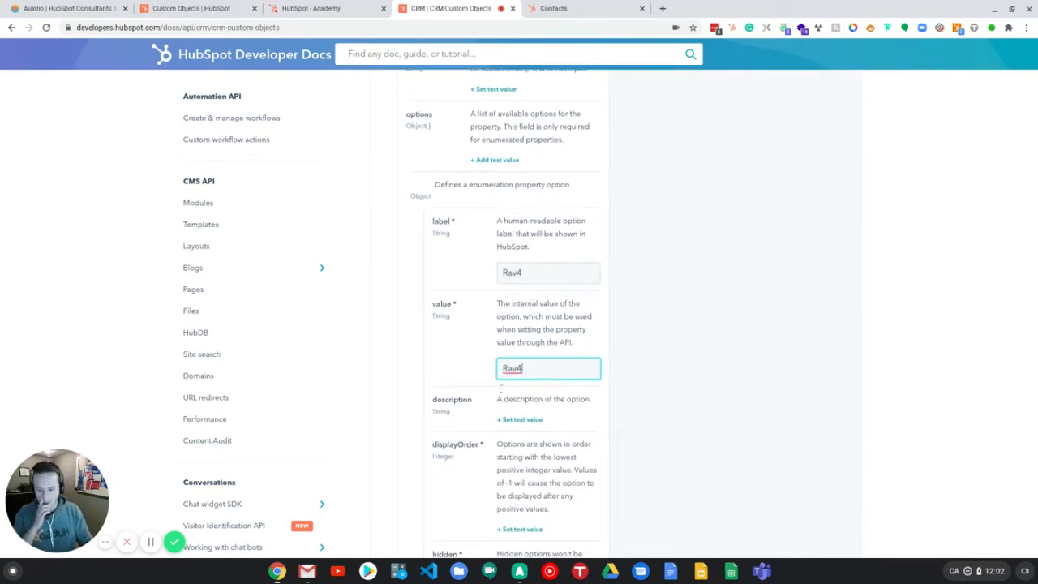
left_click(513, 530)
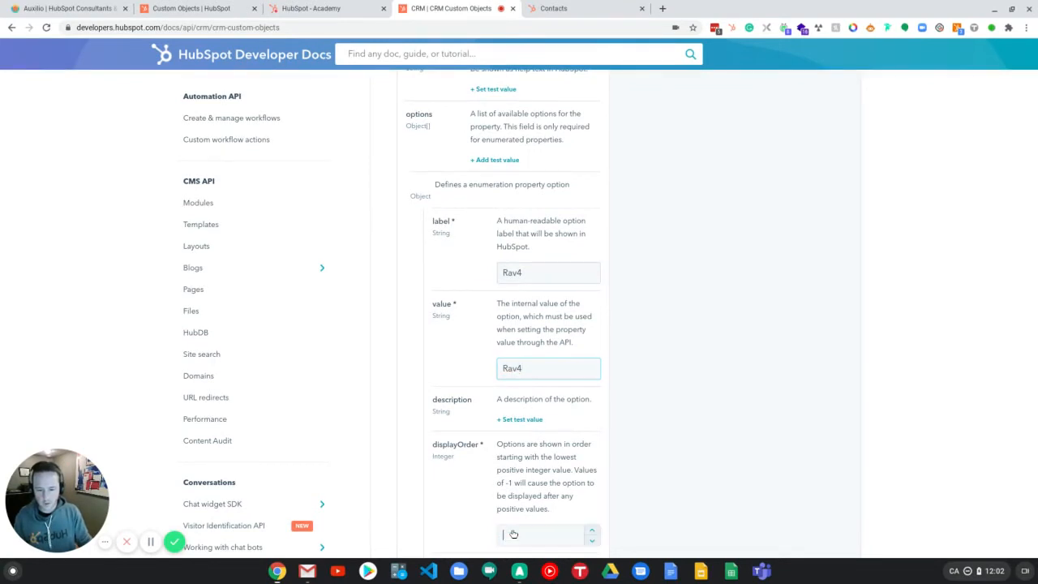
type("1")
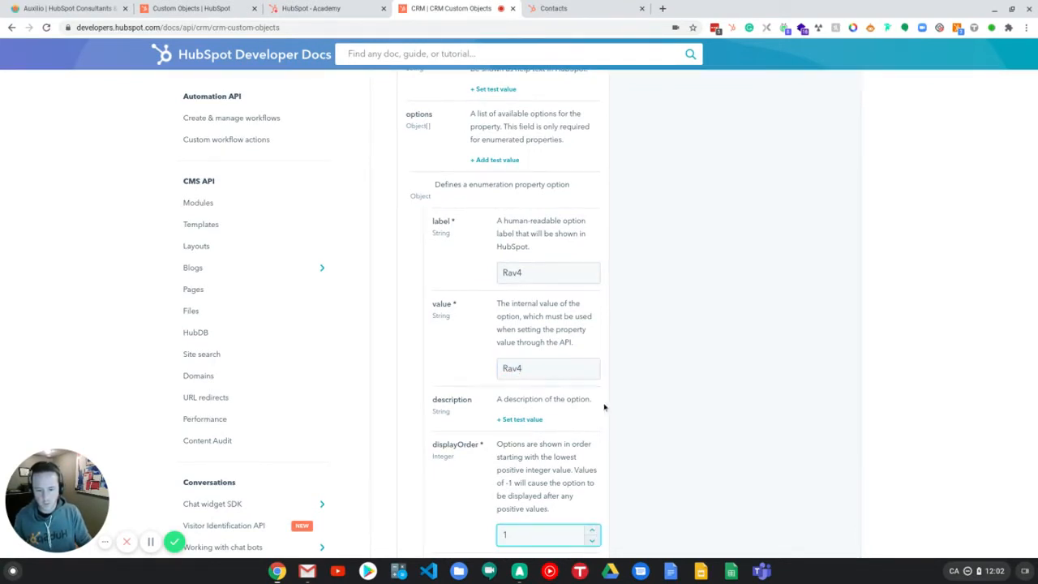
Step: Set the model property's type to enumeration and its field type to select
scroll(609, 412, "down", 1)
scroll(606, 416, "down", 1)
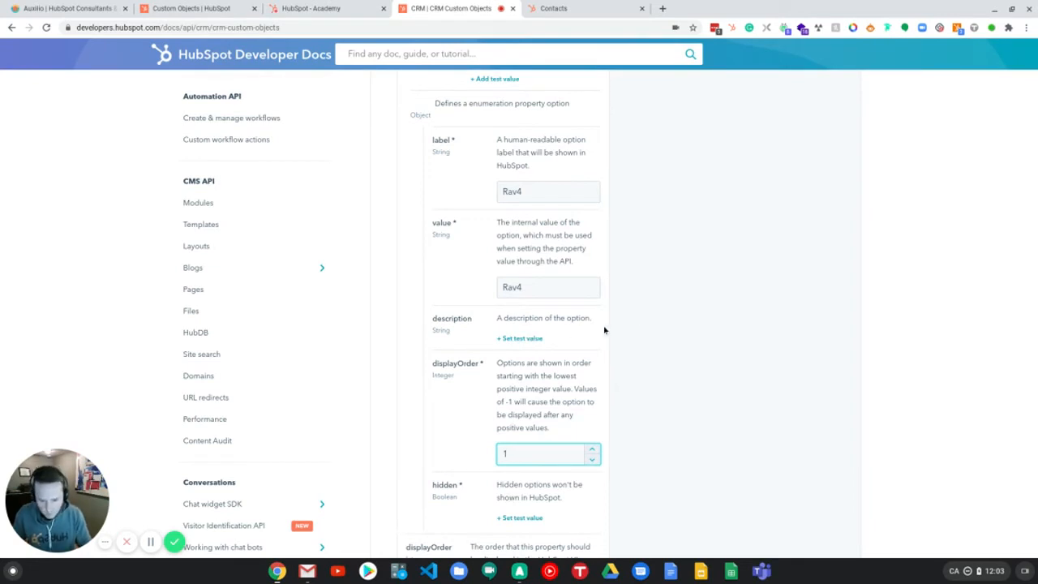
scroll(568, 334, "down", 3)
scroll(558, 333, "down", 1)
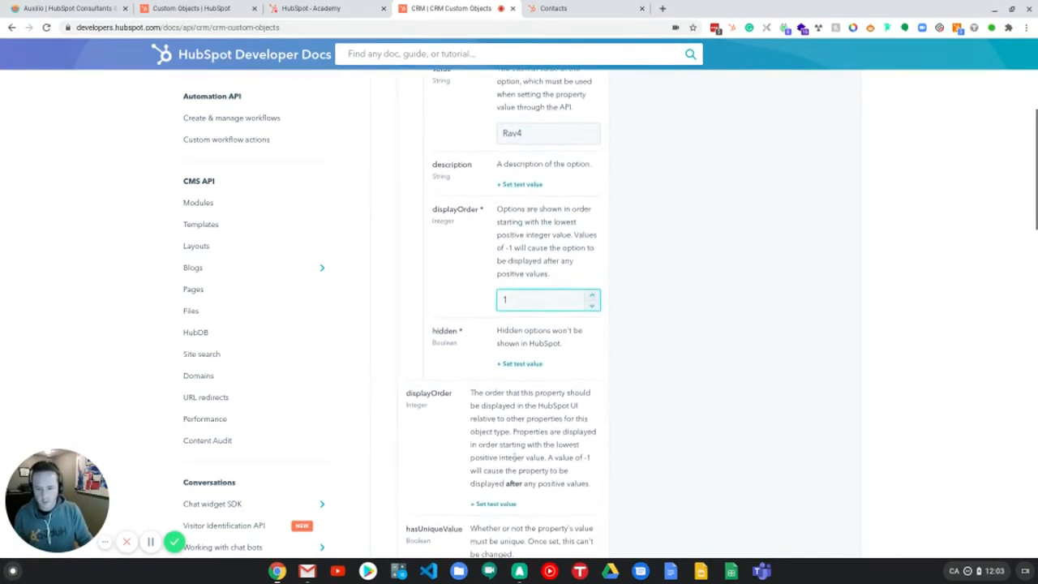
scroll(544, 413, "down", 2)
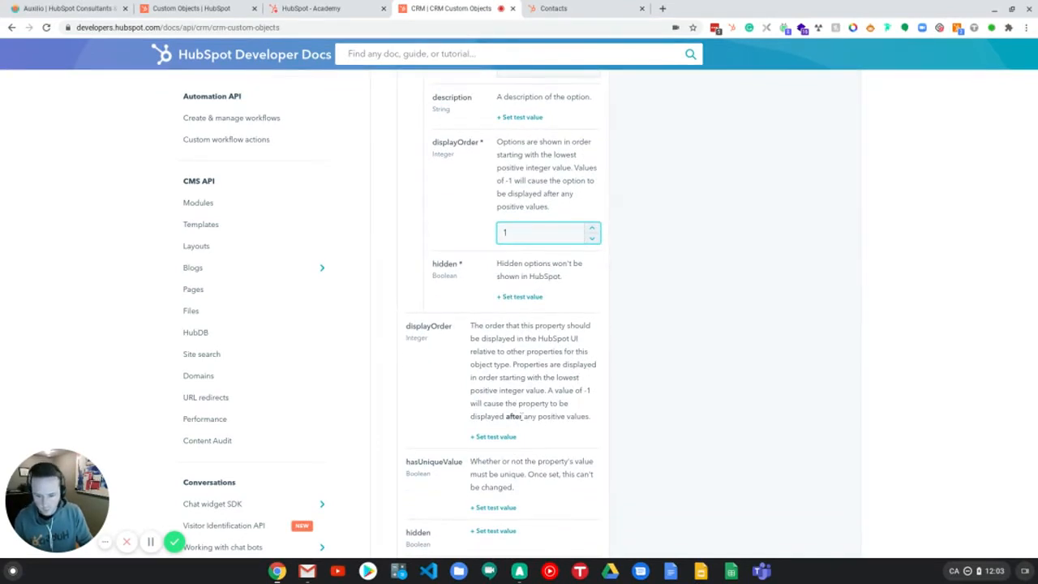
scroll(528, 416, "down", 2)
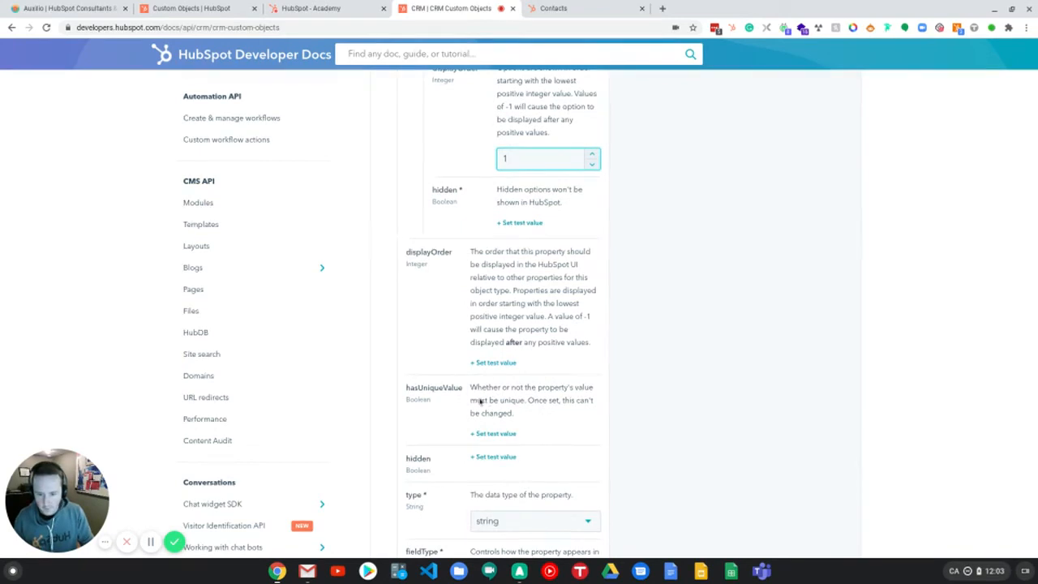
scroll(488, 401, "down", 2)
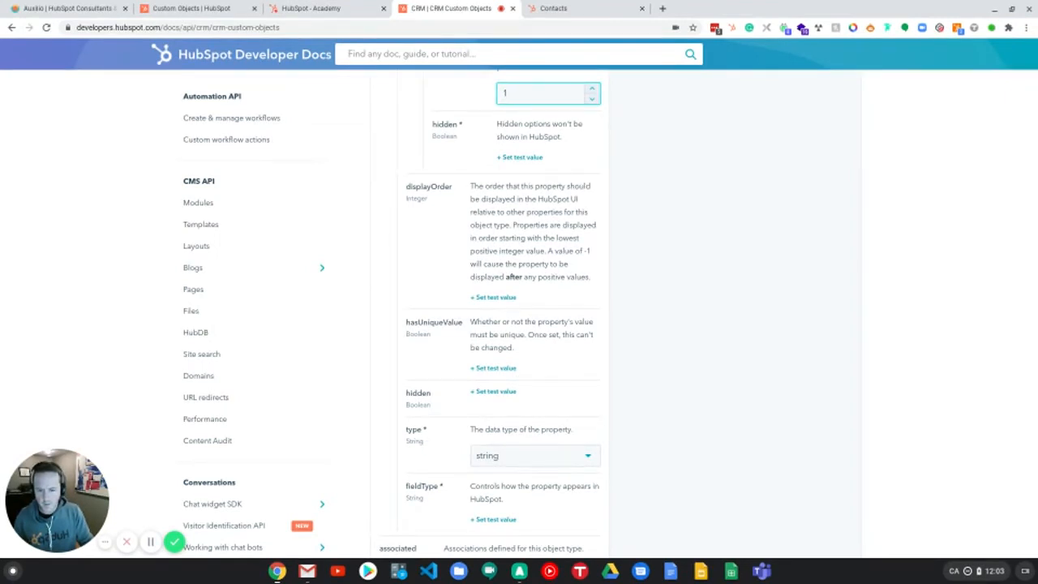
left_click(519, 459)
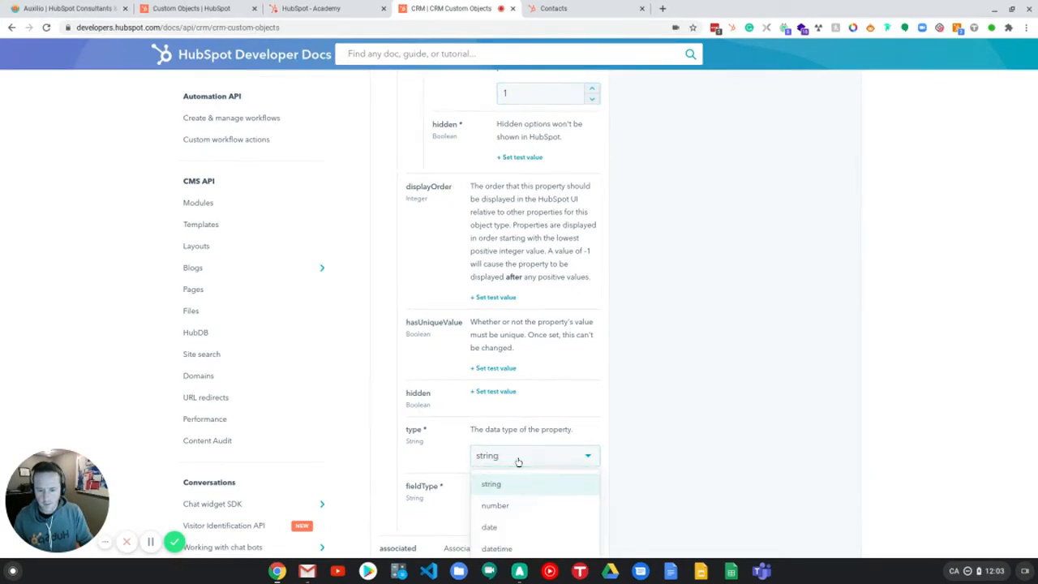
scroll(526, 470, "down", 2)
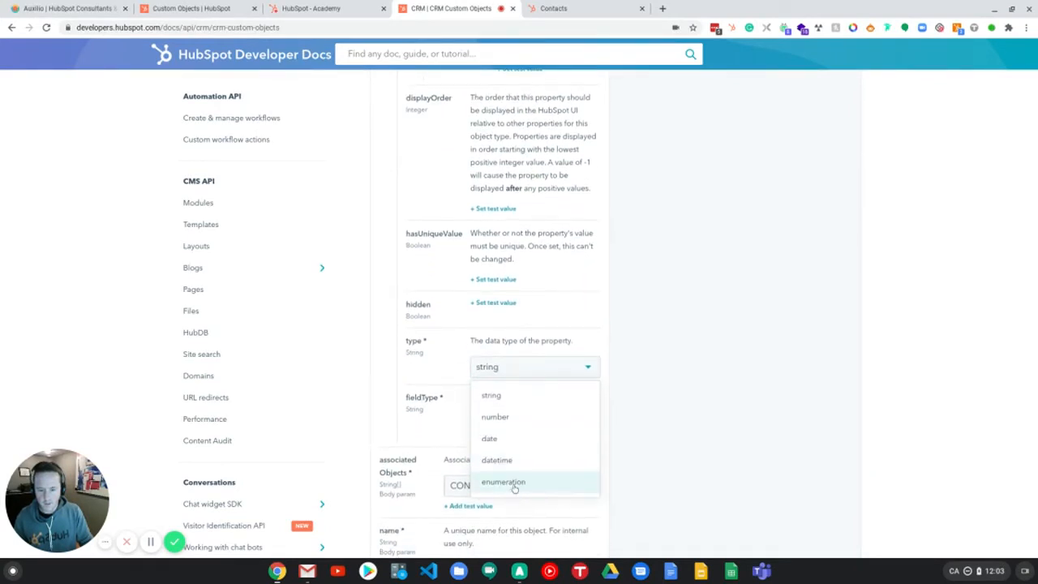
left_click(515, 485)
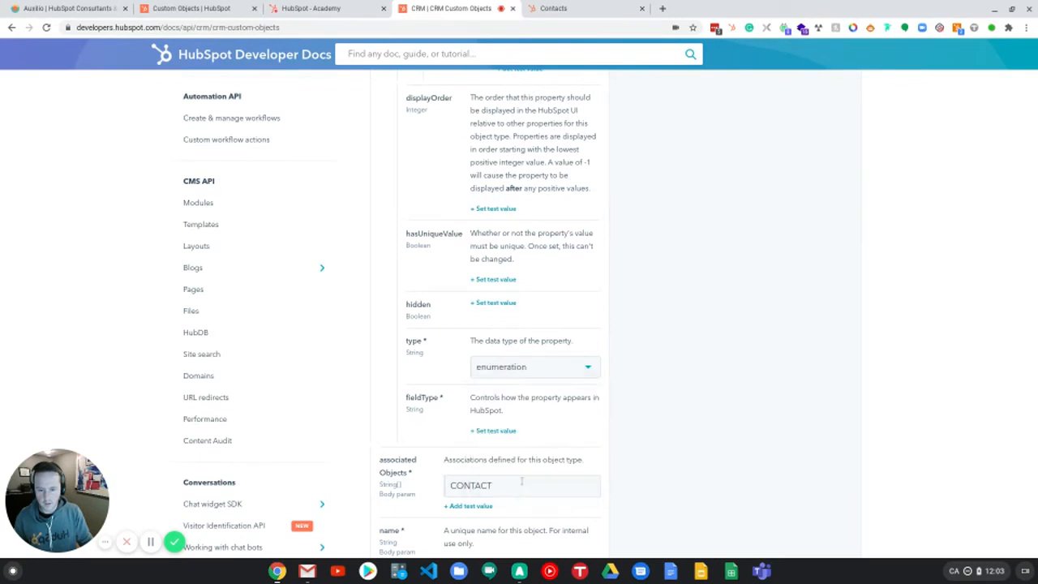
left_click(495, 431)
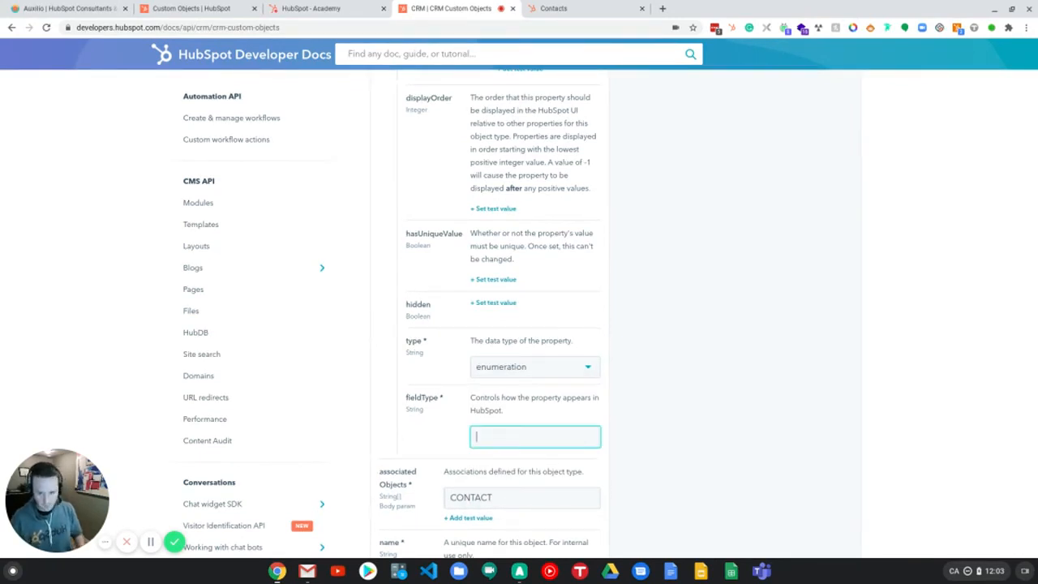
type("select")
left_click(673, 371)
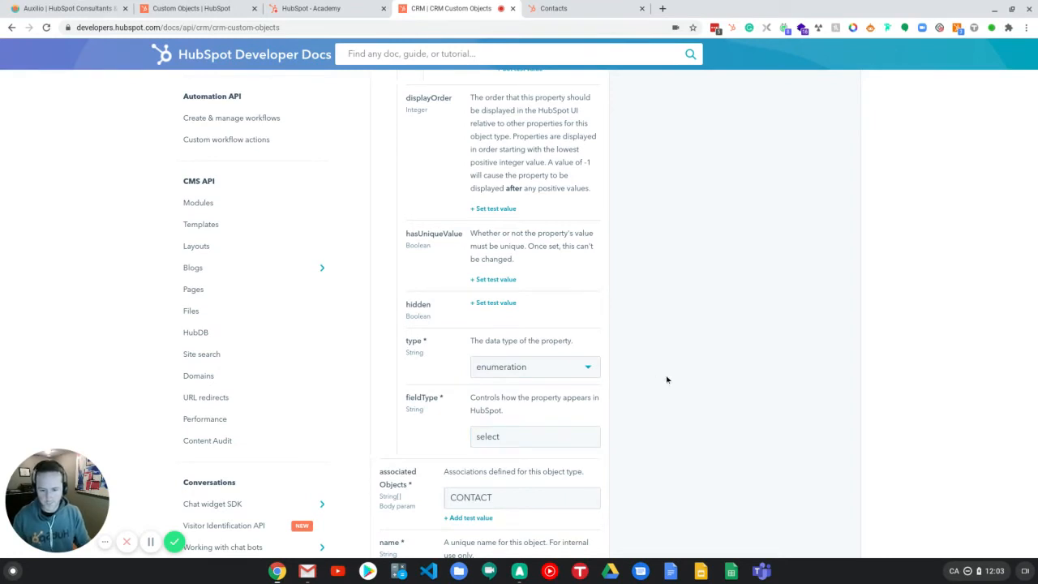
Step: Add DEAL as a second associated object and set the object's name to car
scroll(625, 385, "down", 1)
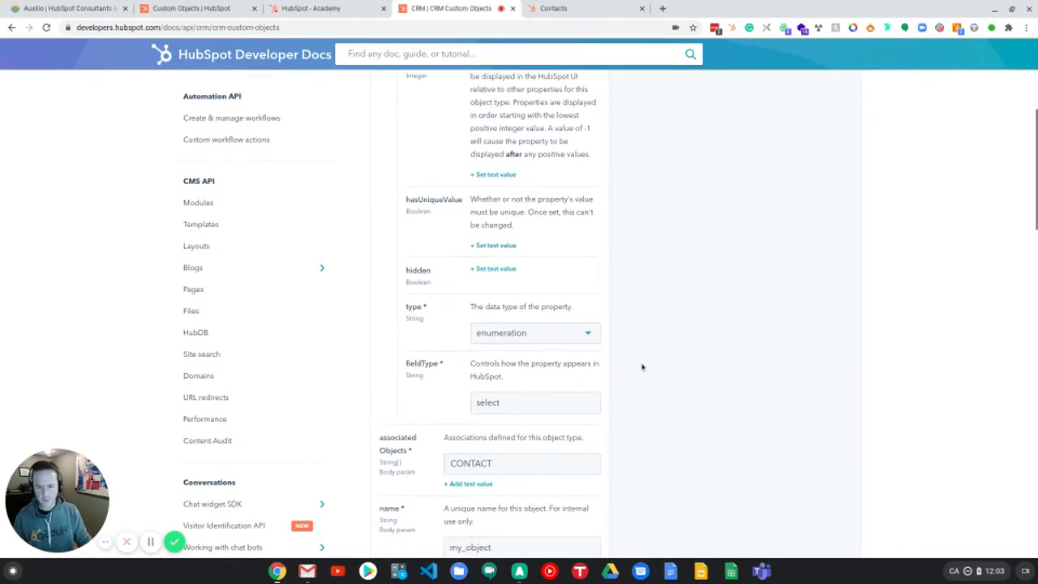
scroll(526, 364, "down", 2)
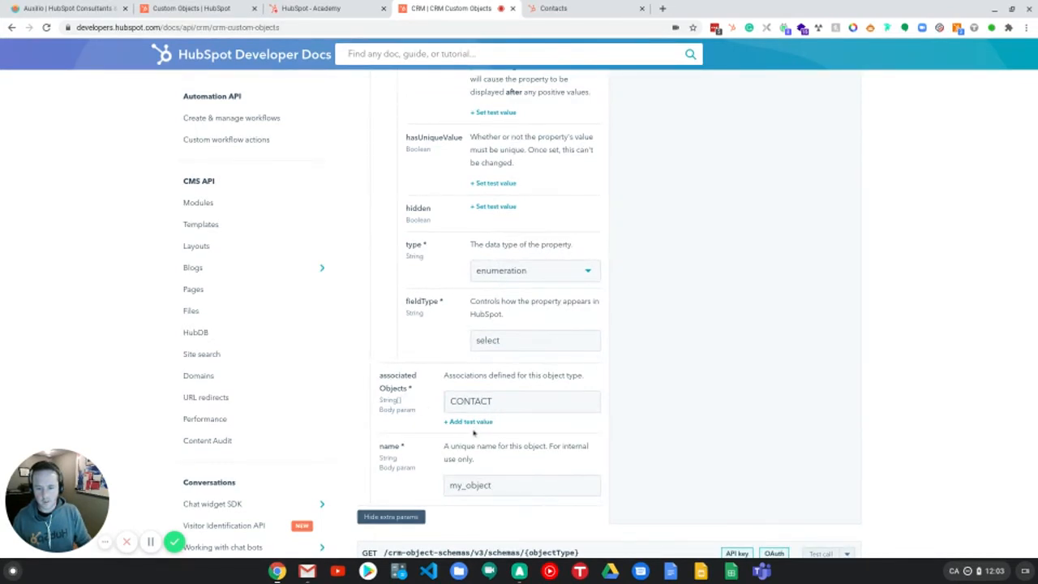
left_click(475, 422)
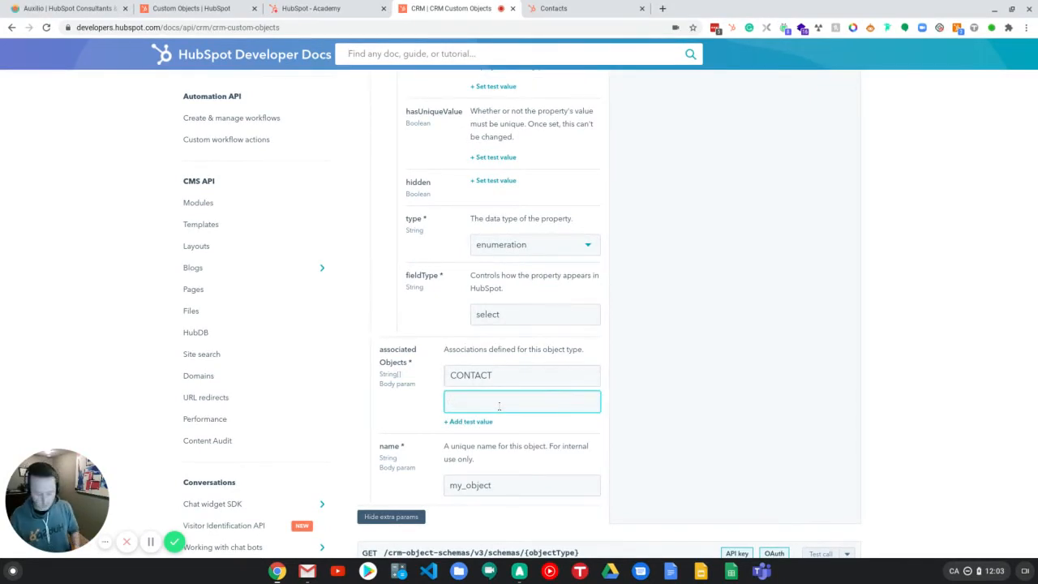
type("D")
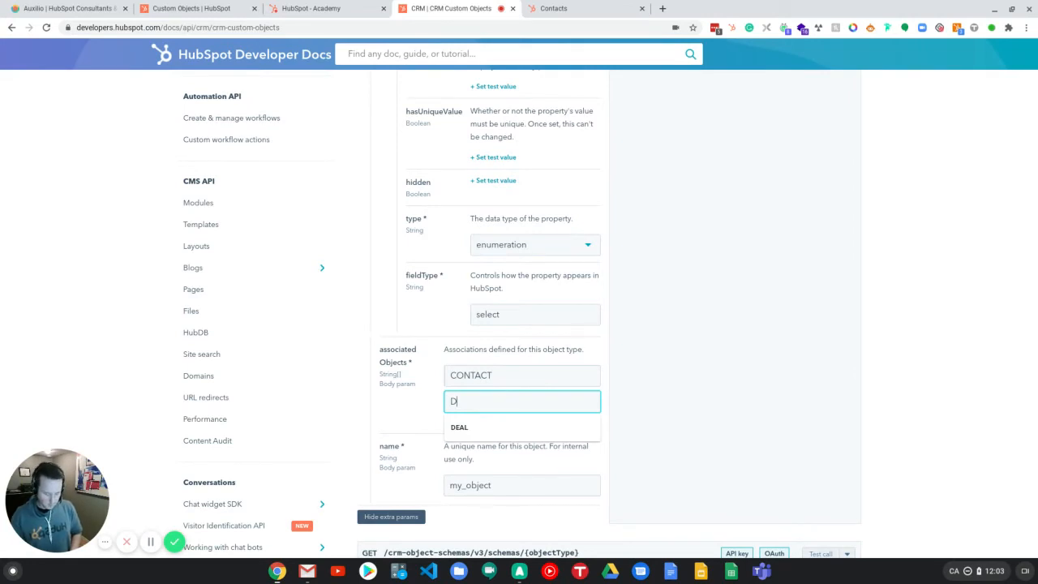
type("EAL")
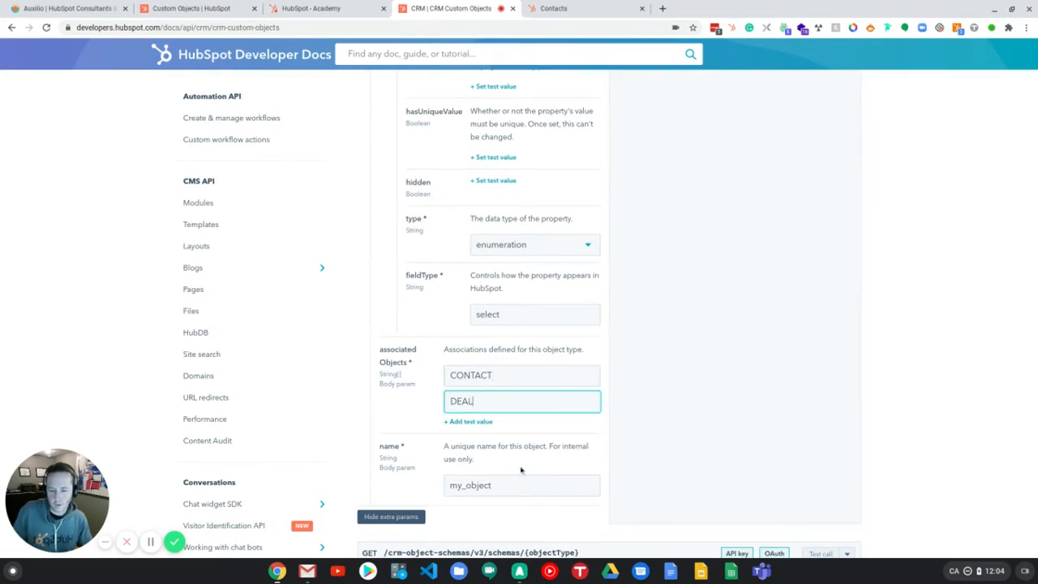
left_click_drag(509, 485, 439, 487)
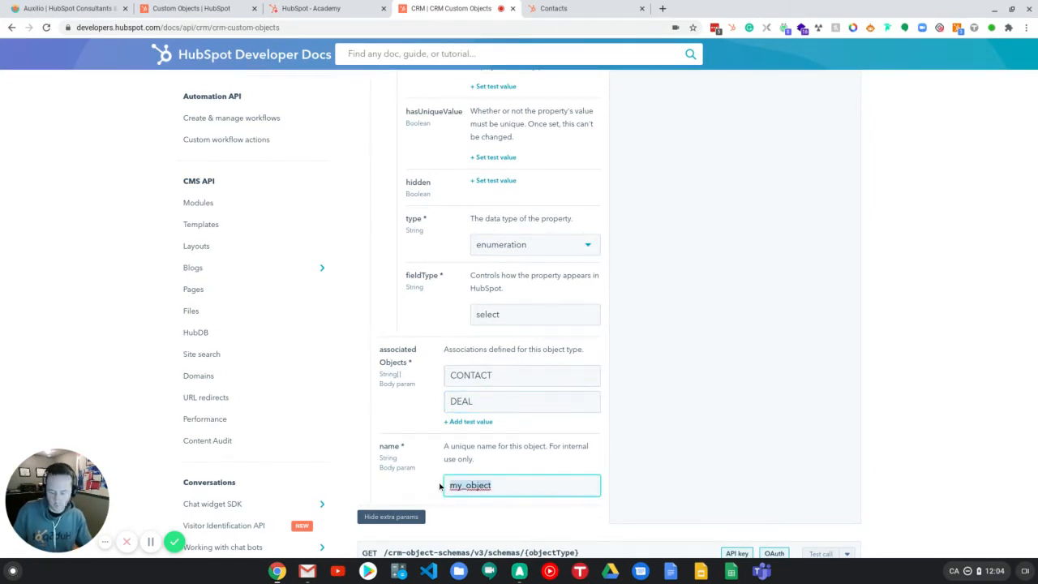
type("car")
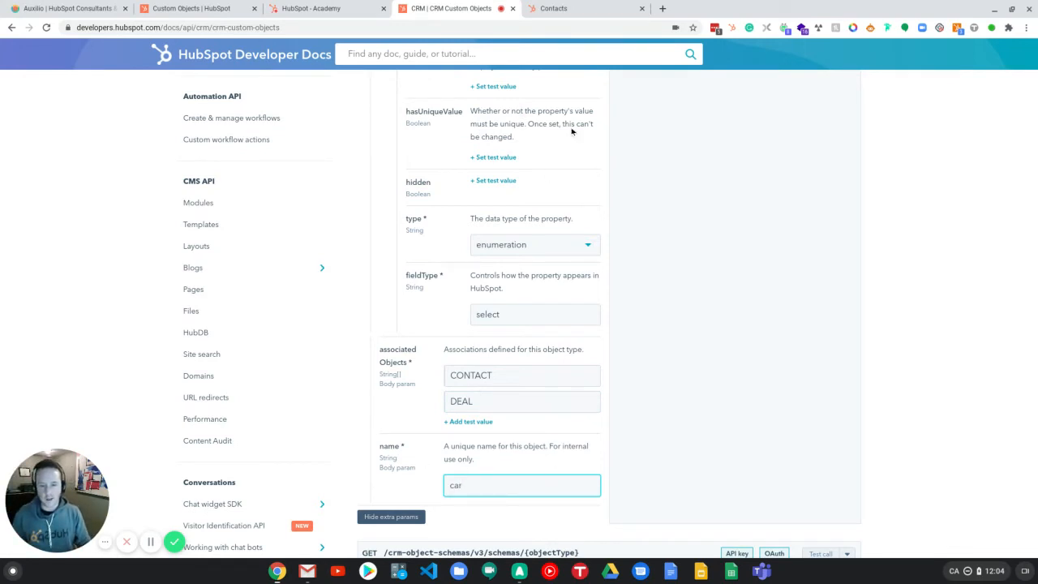
Step: Scroll back up and review the generated request body for the schema
scroll(529, 485, "up", 15)
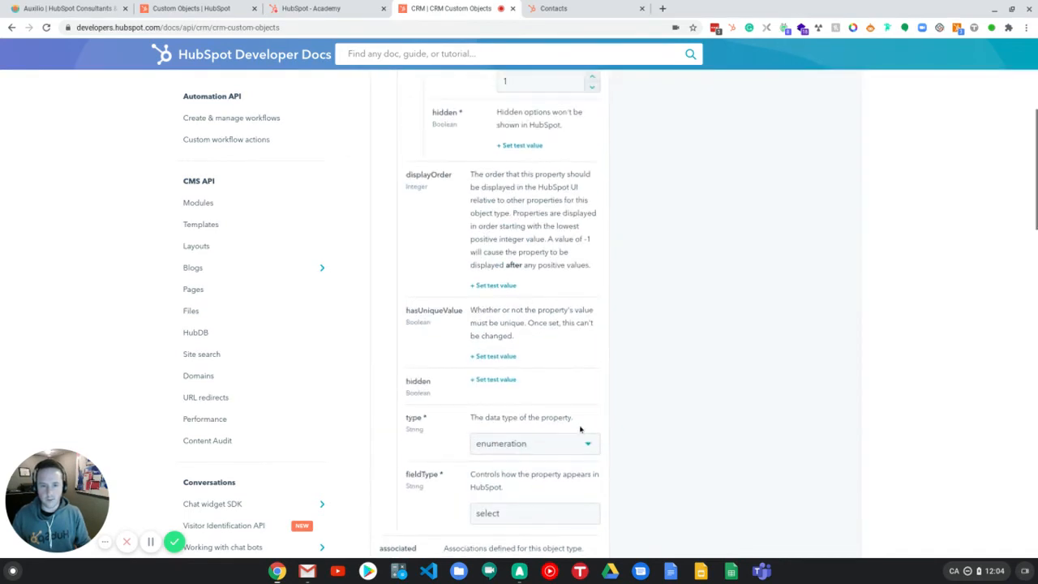
scroll(658, 387, "up", 15)
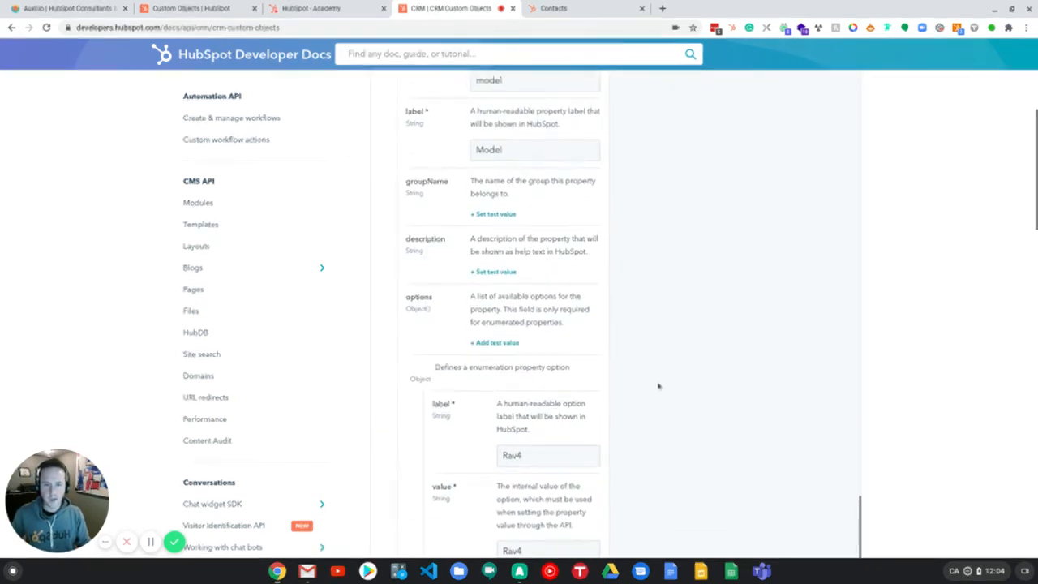
scroll(674, 392, "up", 15)
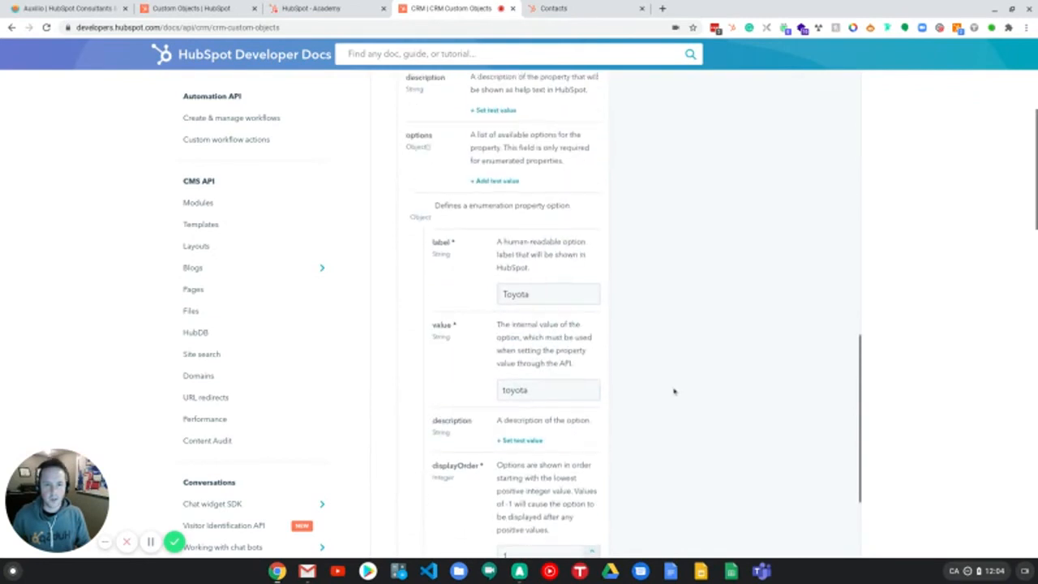
scroll(680, 387, "up", 5)
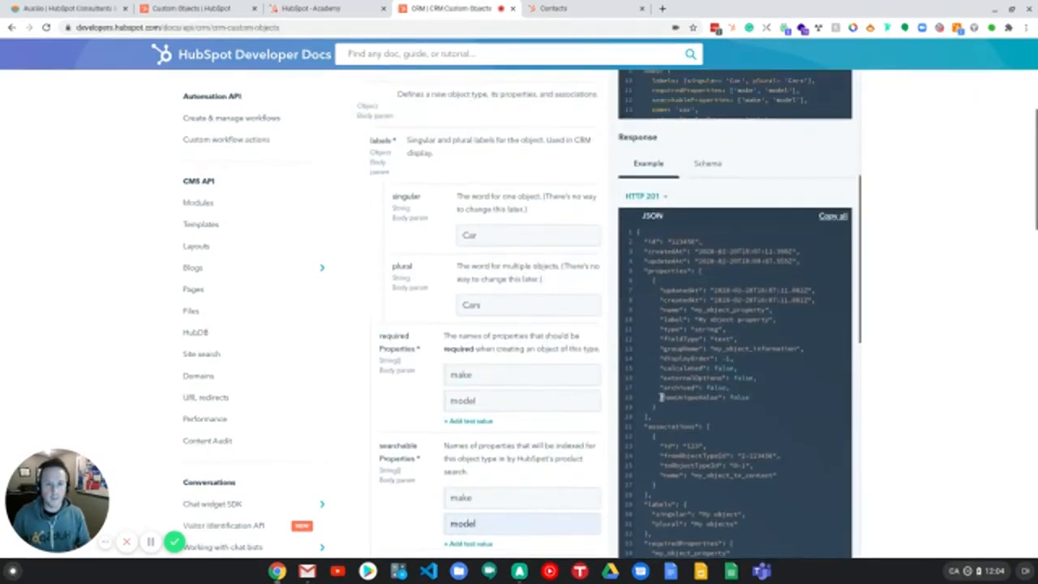
scroll(678, 313, "up", 6)
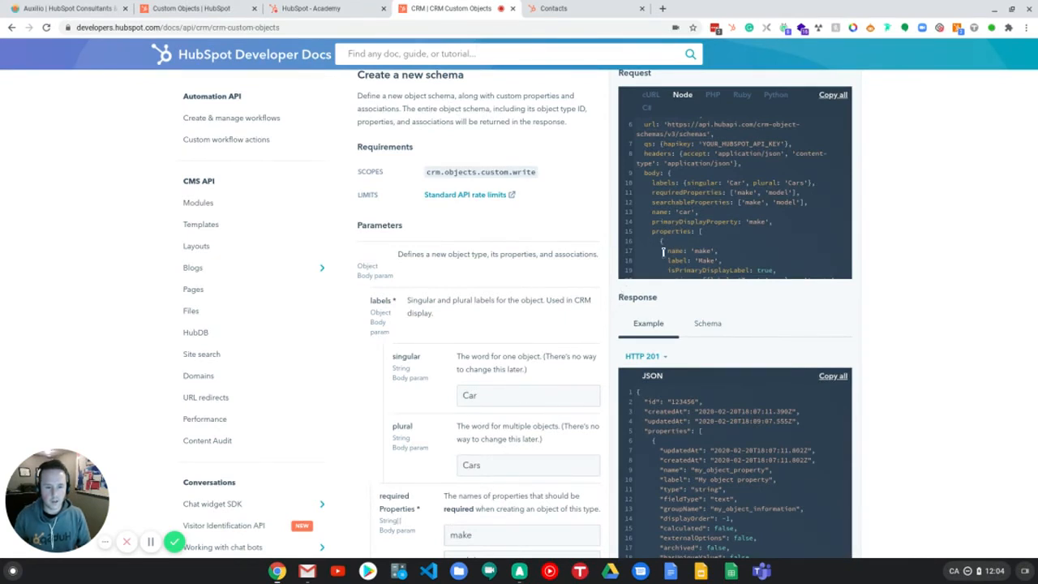
scroll(762, 172, "down", 1)
scroll(762, 172, "down", 1)
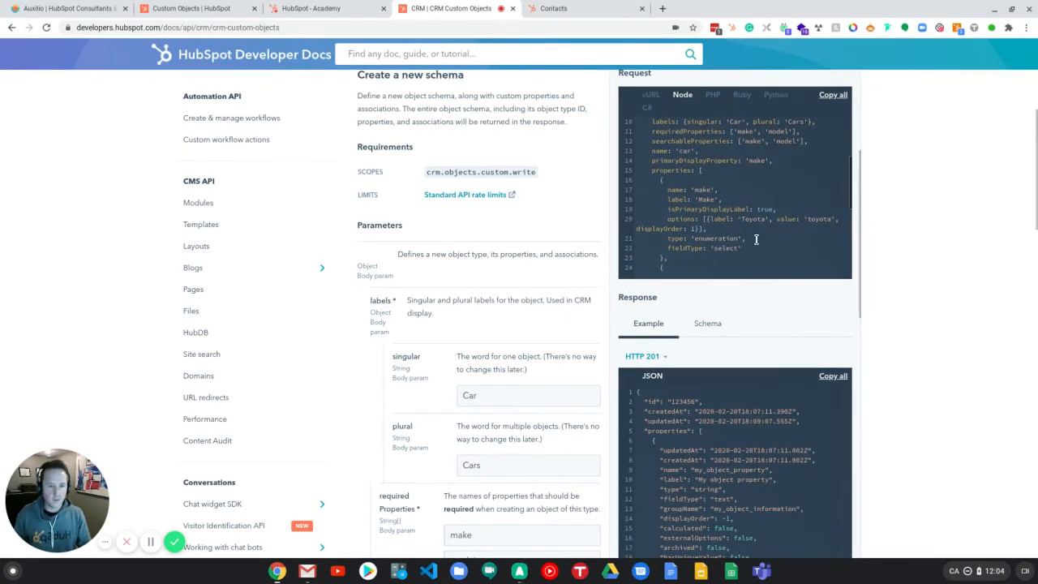
scroll(933, 225, "up", 1)
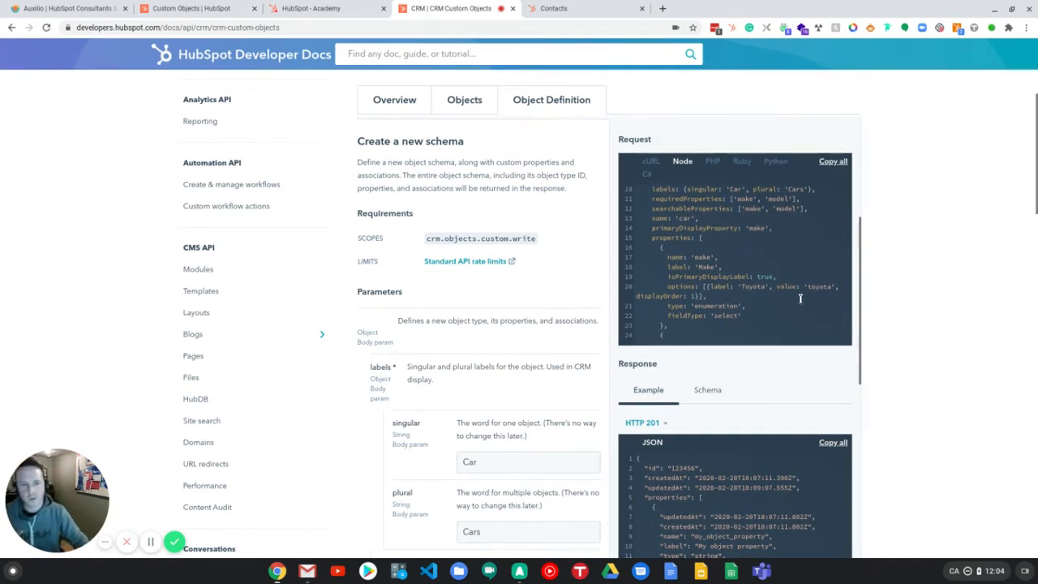
scroll(803, 293, "up", 1)
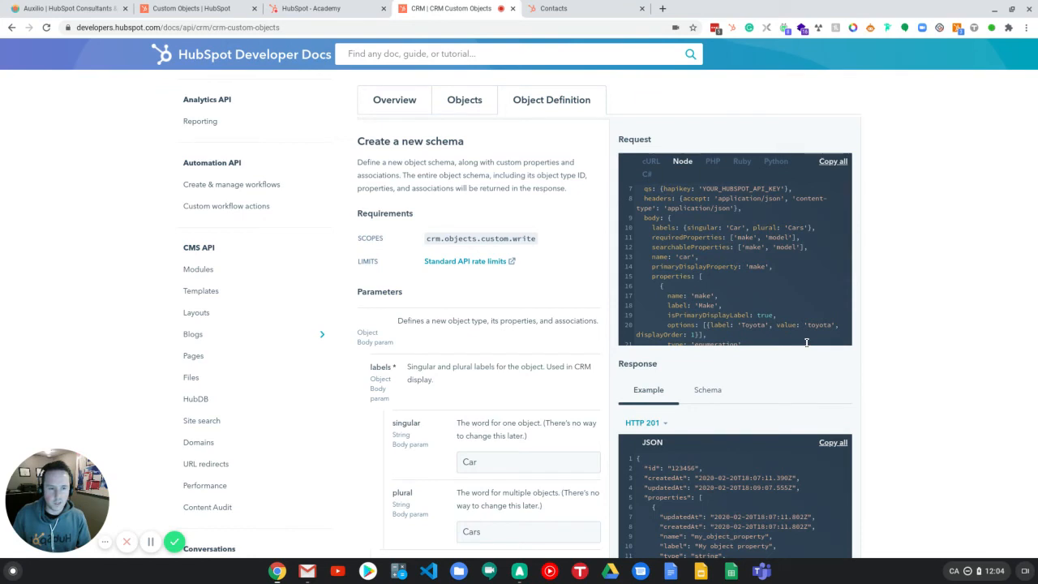
scroll(982, 244, "up", 1)
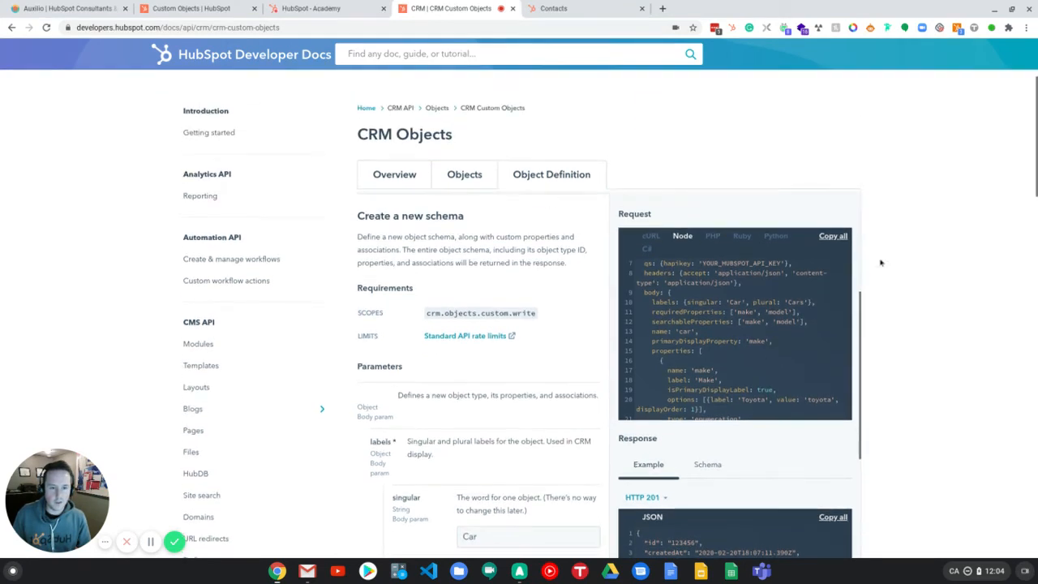
scroll(819, 259, "up", 3)
scroll(799, 213, "up", 1)
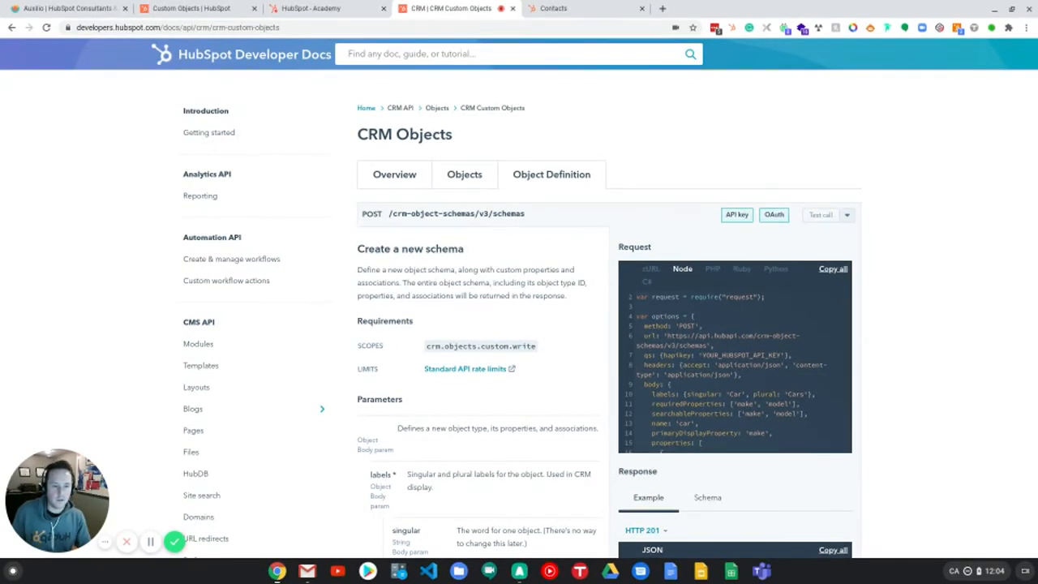
Step: Open the API key test call panel and copy the account's API key from the Integrations API Key settings
left_click(847, 215)
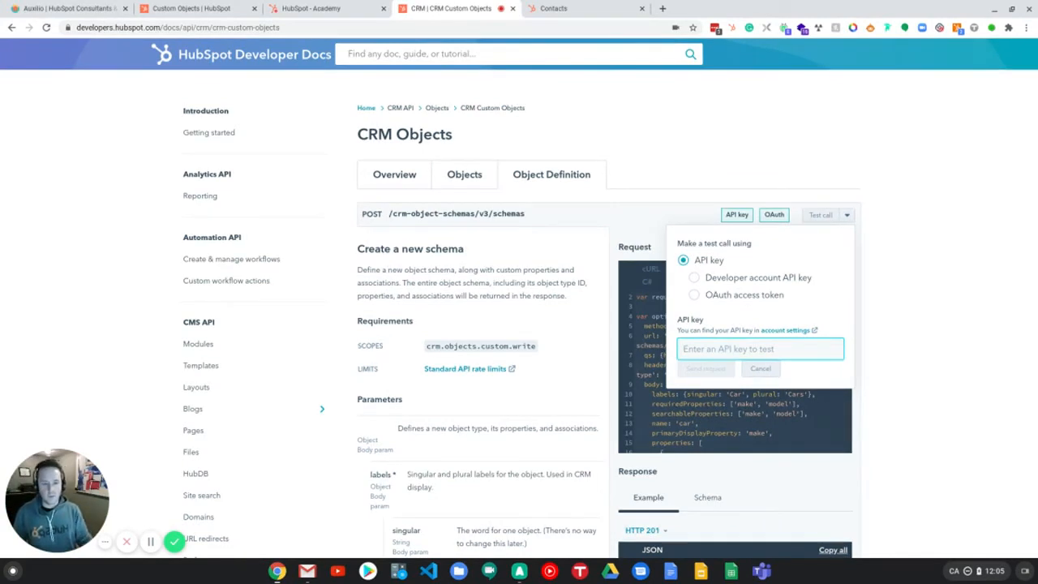
left_click(560, 10)
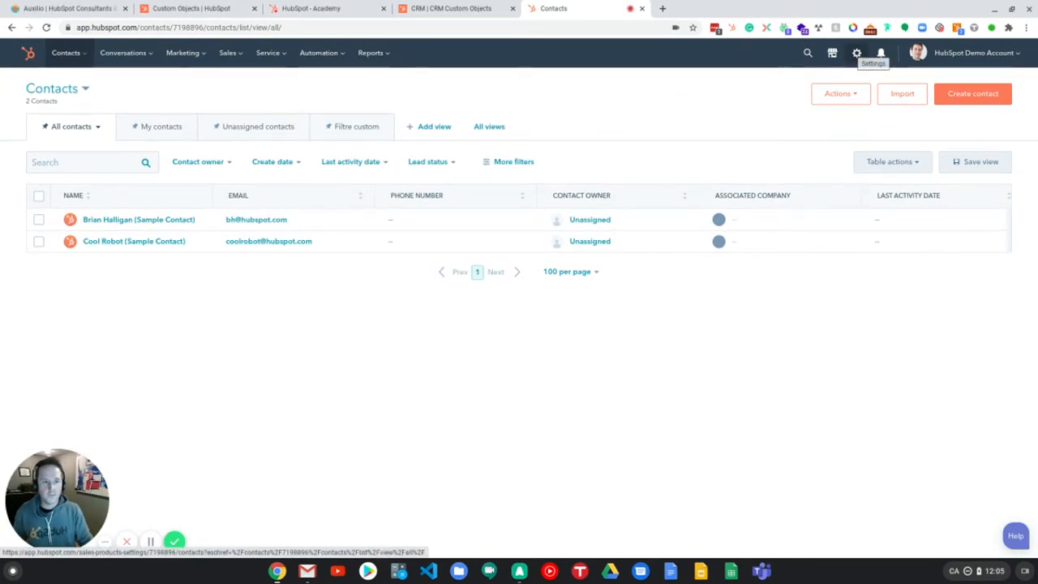
left_click(856, 53)
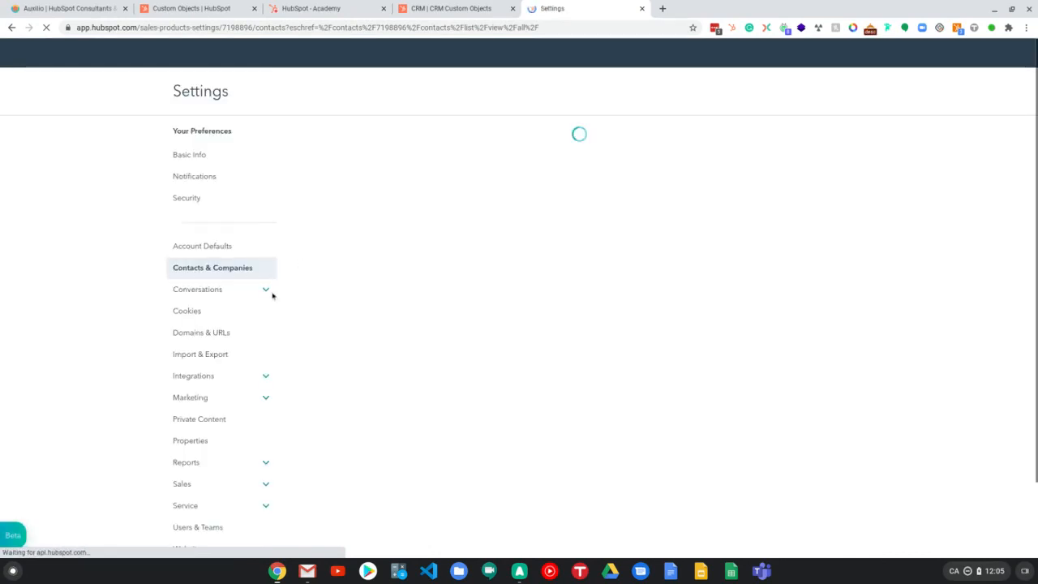
left_click(207, 380)
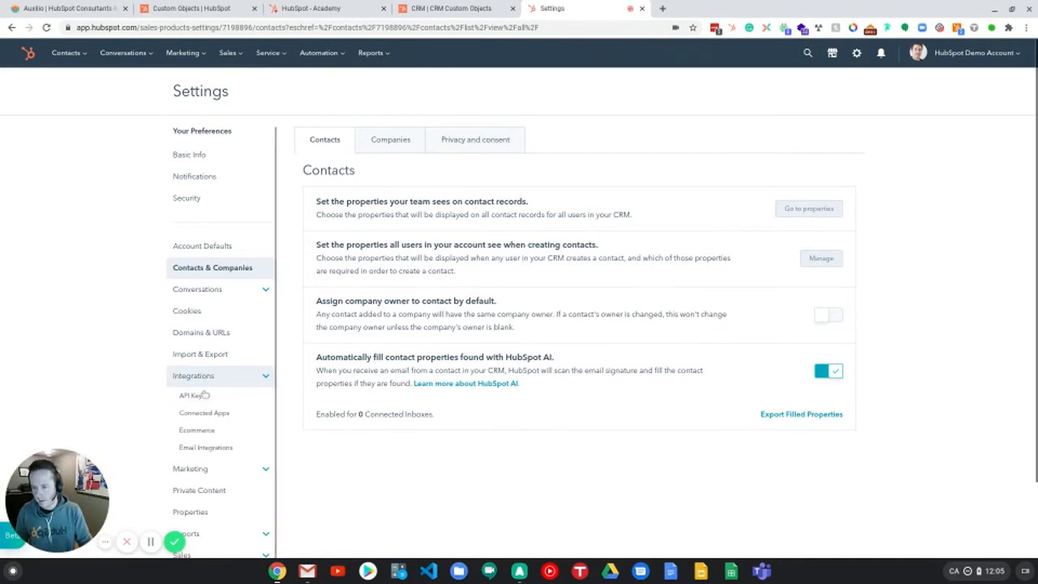
left_click(204, 396)
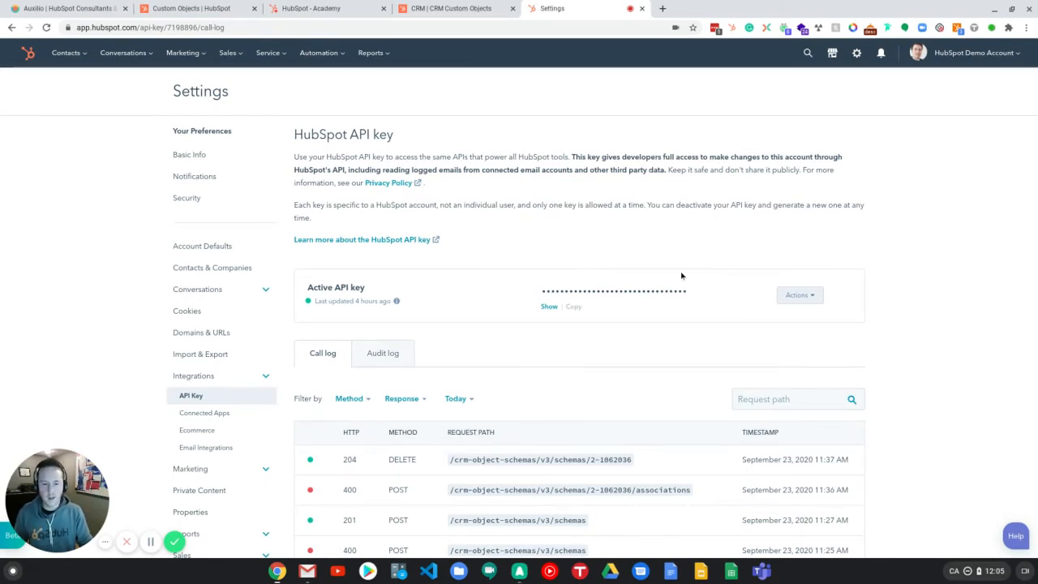
left_click_drag(544, 286, 706, 288)
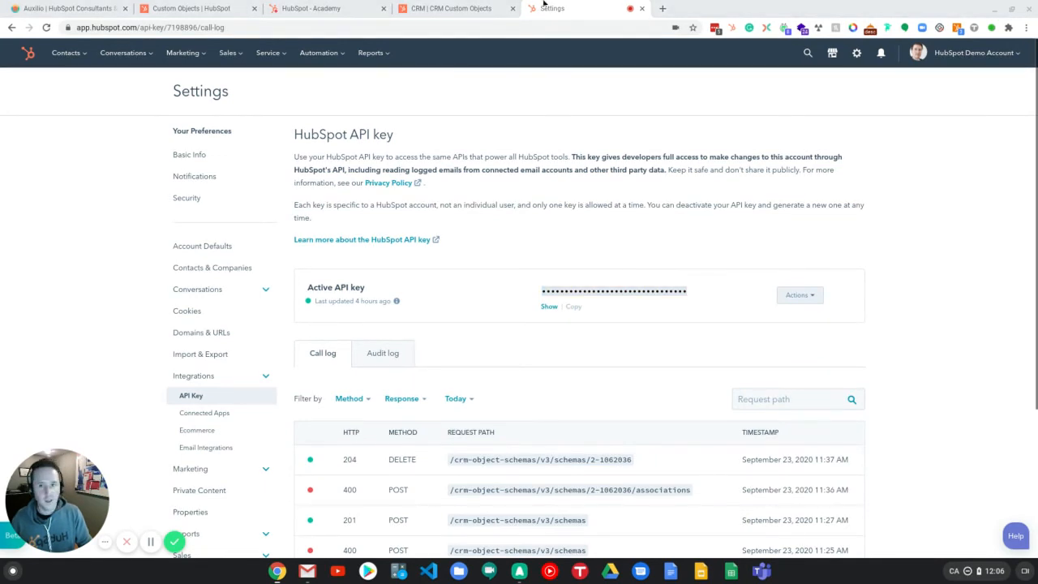
left_click(426, 7)
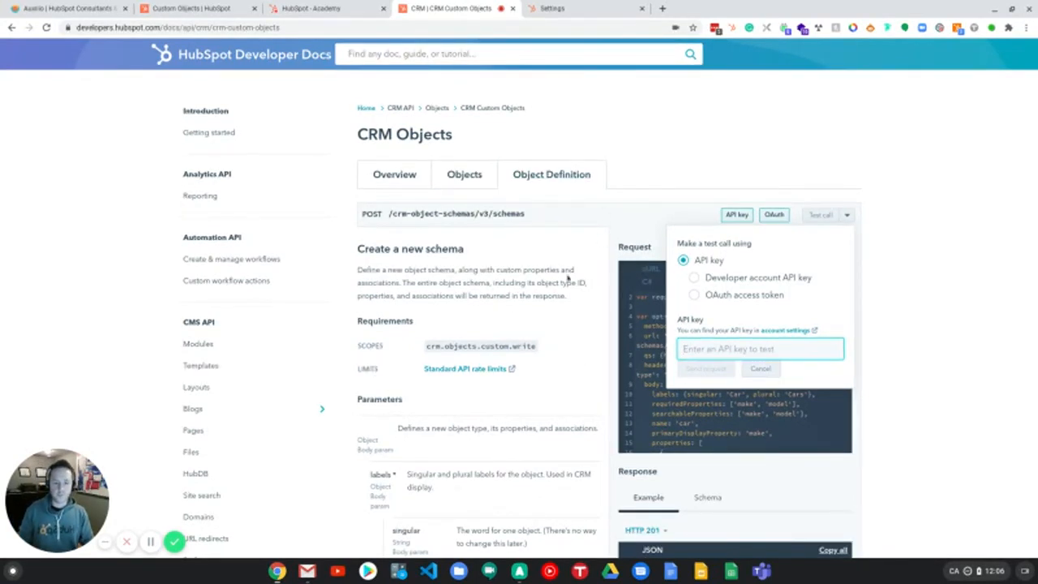
left_click(150, 542)
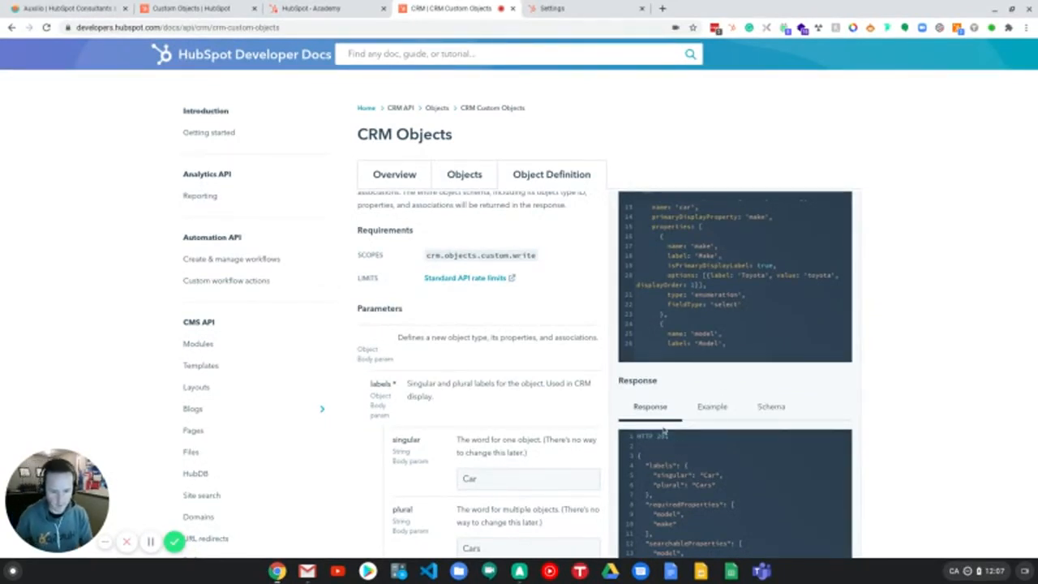
Step: Review the schema creation response returned by the test call
scroll(678, 442, "down", 1)
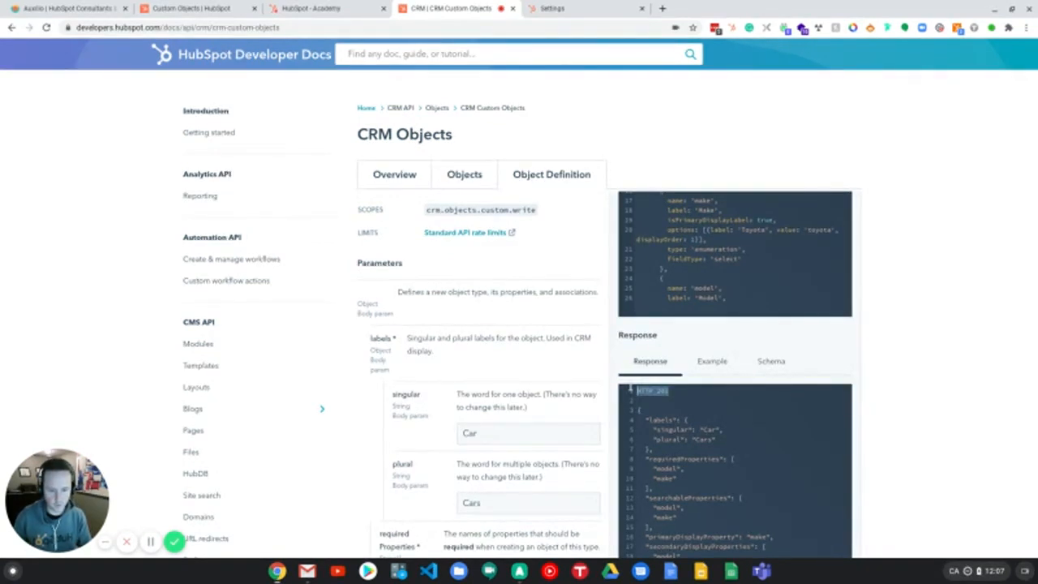
triple_click(634, 391)
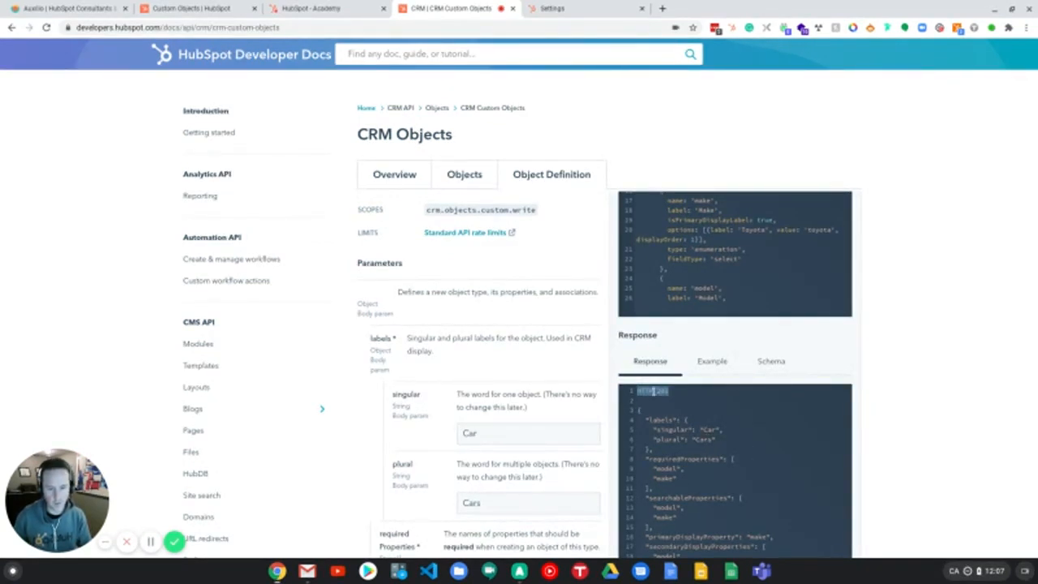
scroll(686, 428, "down", 1)
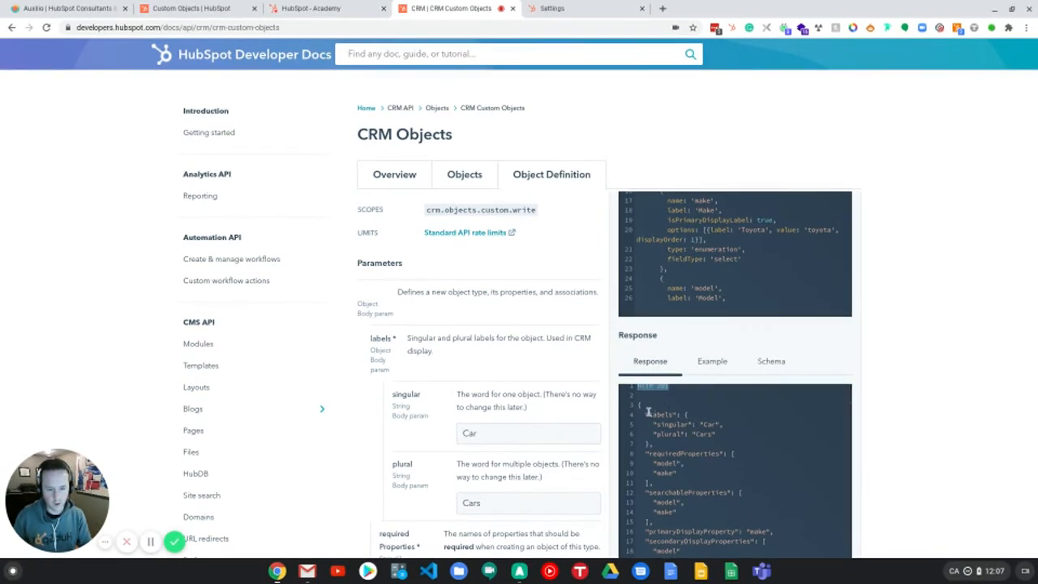
left_click_drag(638, 404, 741, 510)
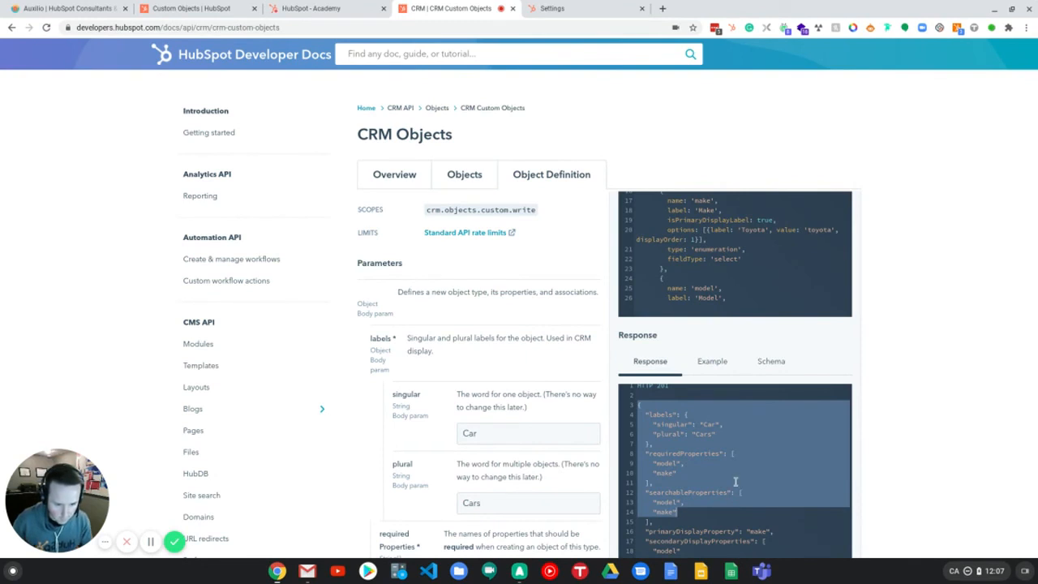
left_click(710, 425)
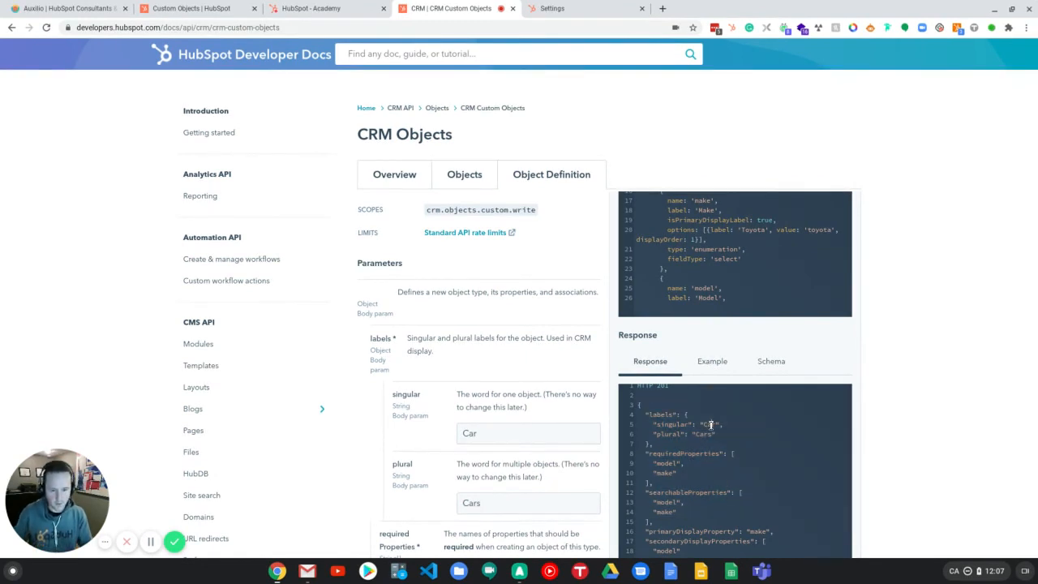
double_click(711, 425)
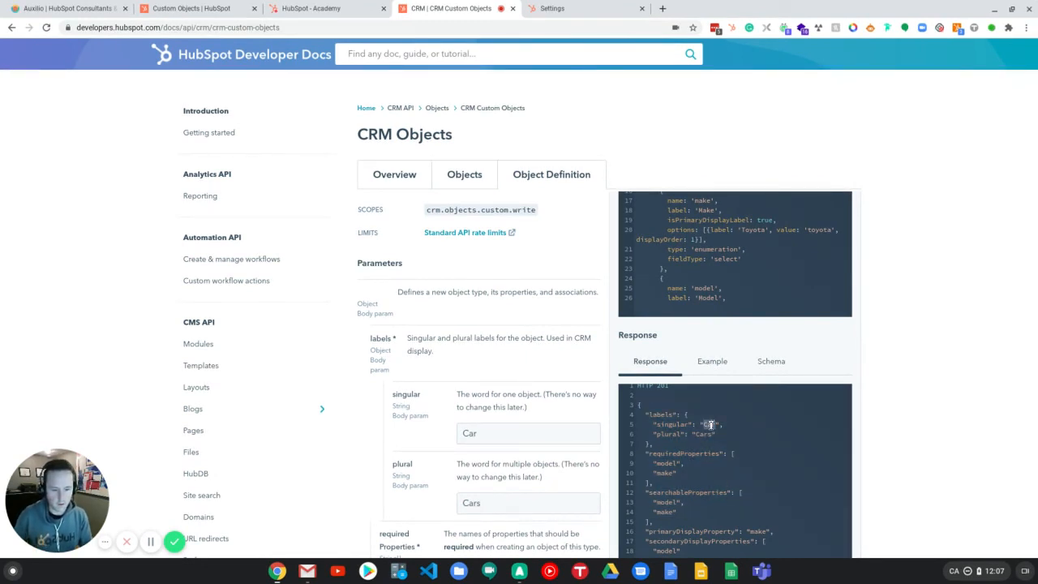
left_click(666, 459)
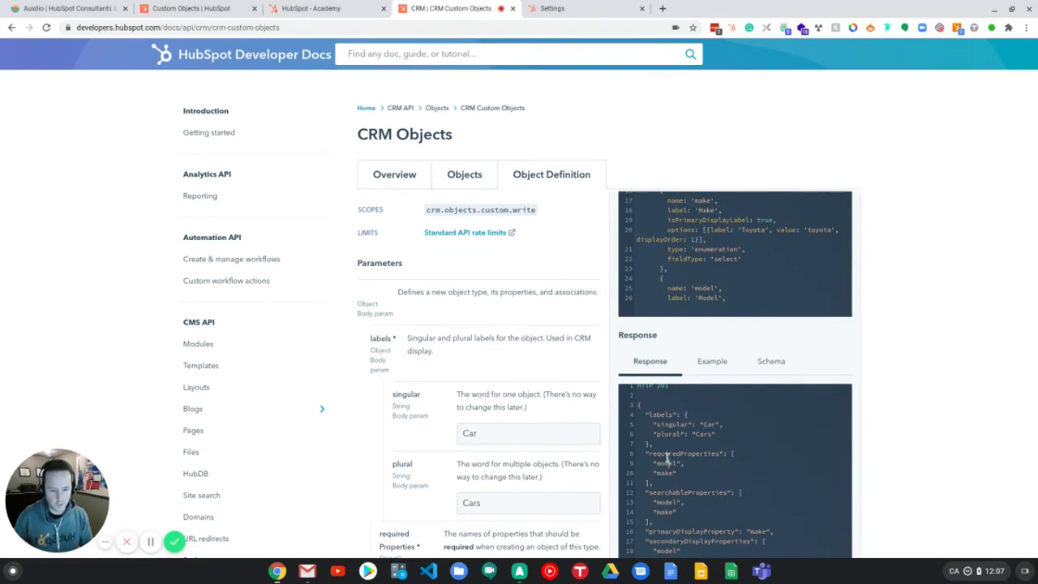
scroll(712, 442, "down", 2)
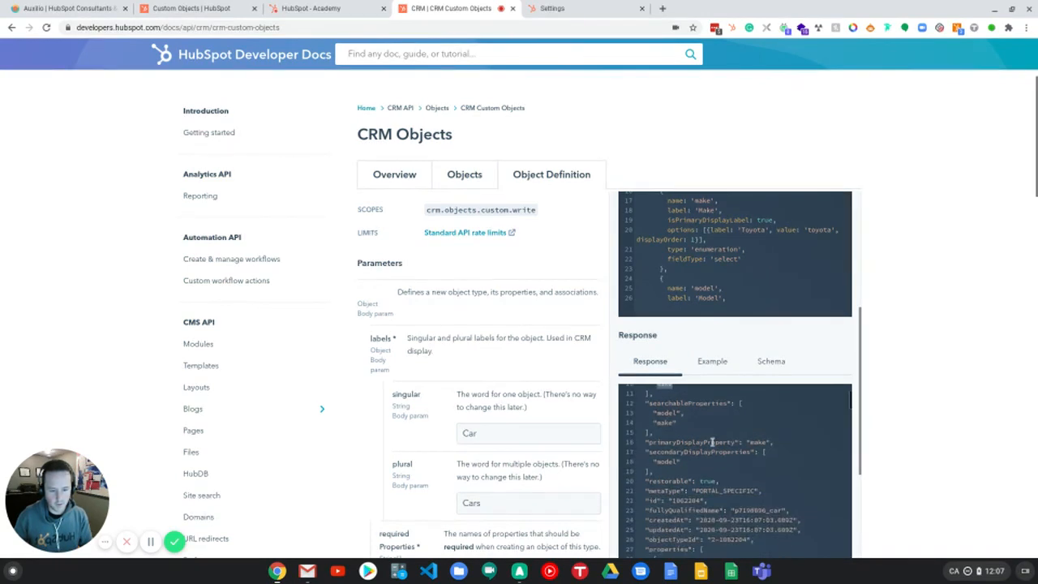
scroll(712, 442, "down", 6)
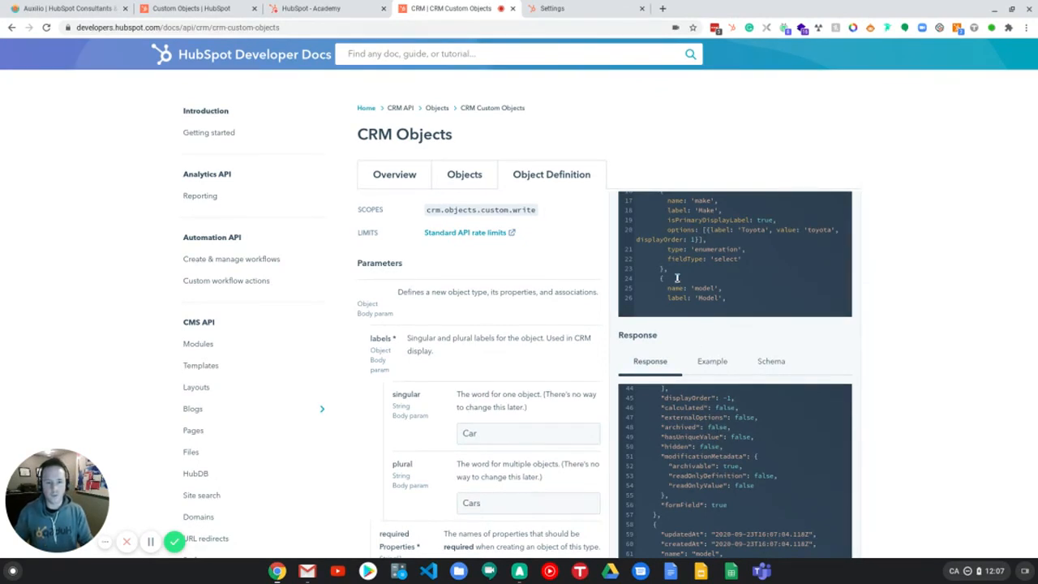
left_click(572, 6)
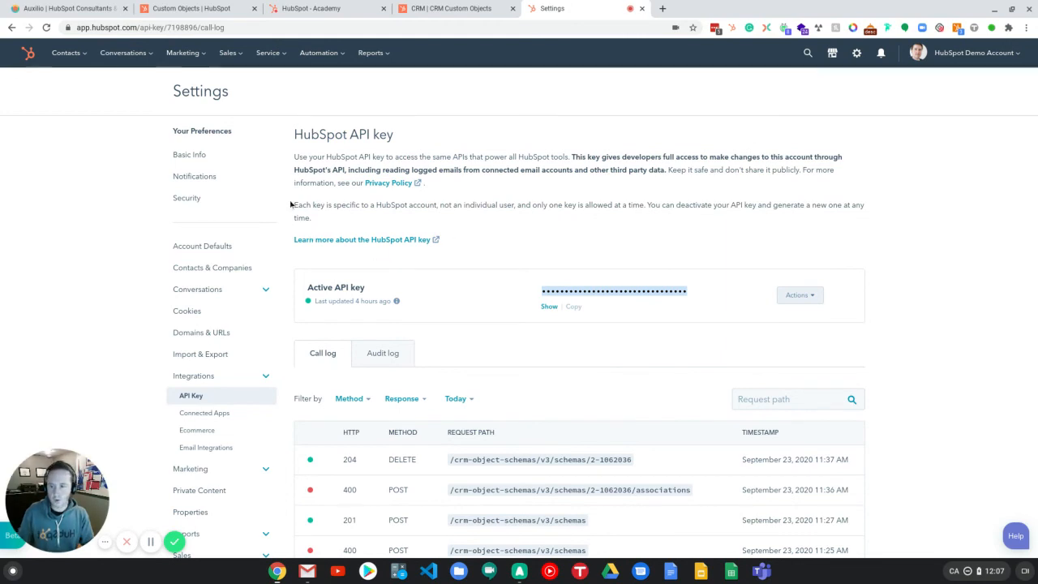
Step: Go to Contacts and switch the object view to Cars
left_click(64, 52)
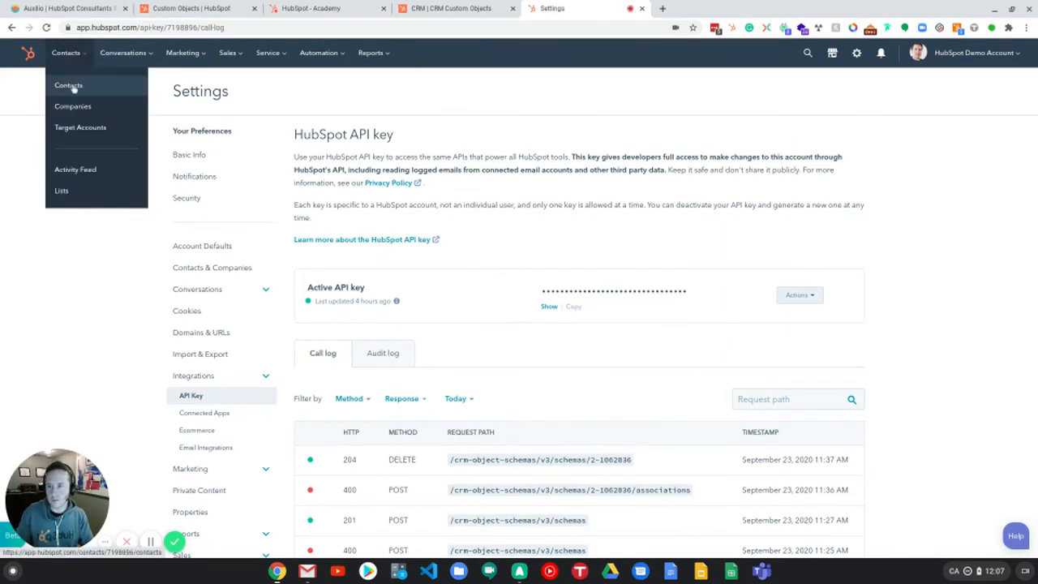
left_click(72, 87)
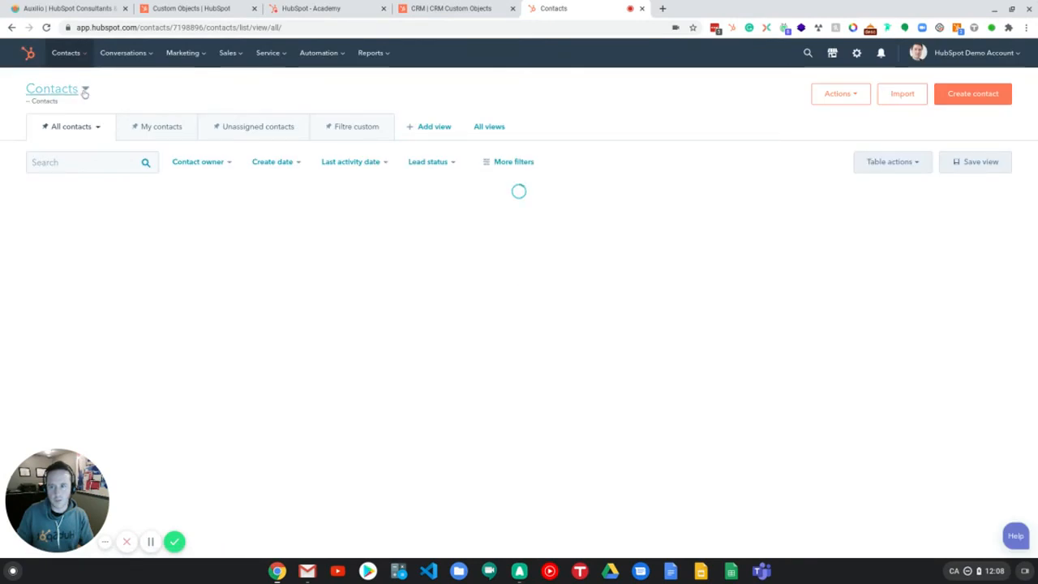
left_click(84, 91)
scroll(104, 177, "up", 1)
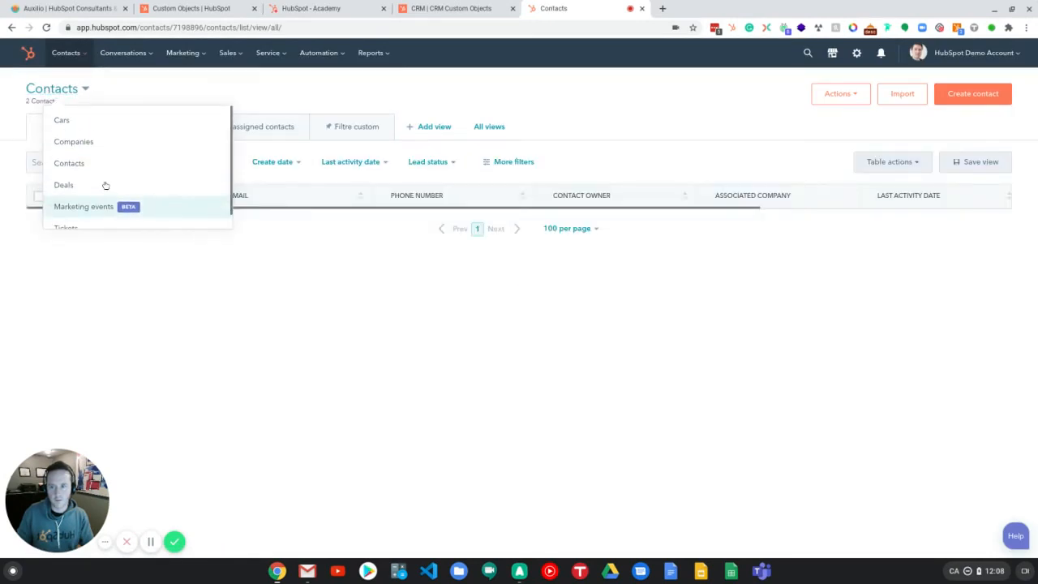
left_click(63, 123)
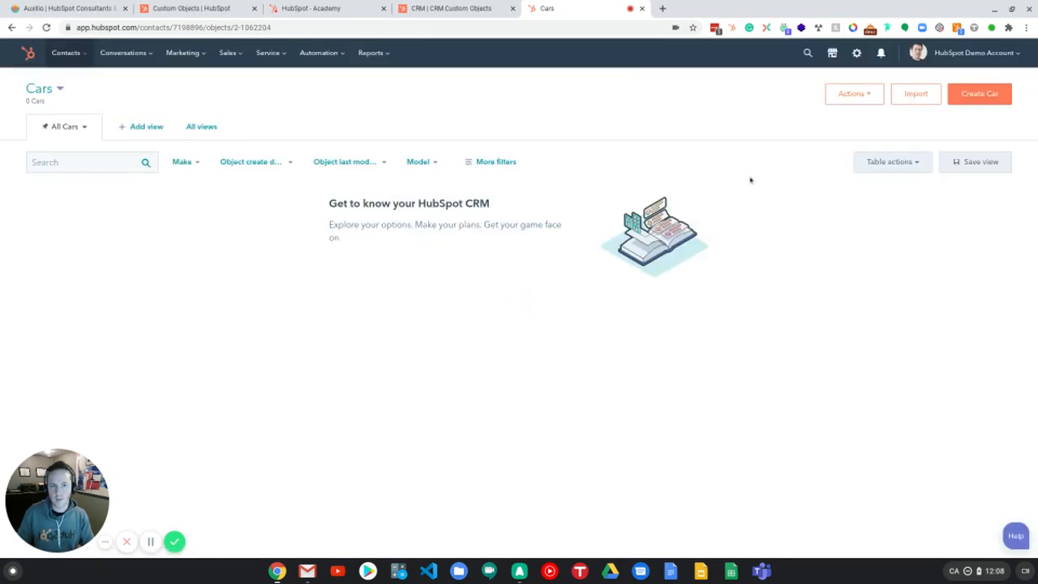
Step: Start creating a new car record with make Toyota and model Rav4
left_click(982, 93)
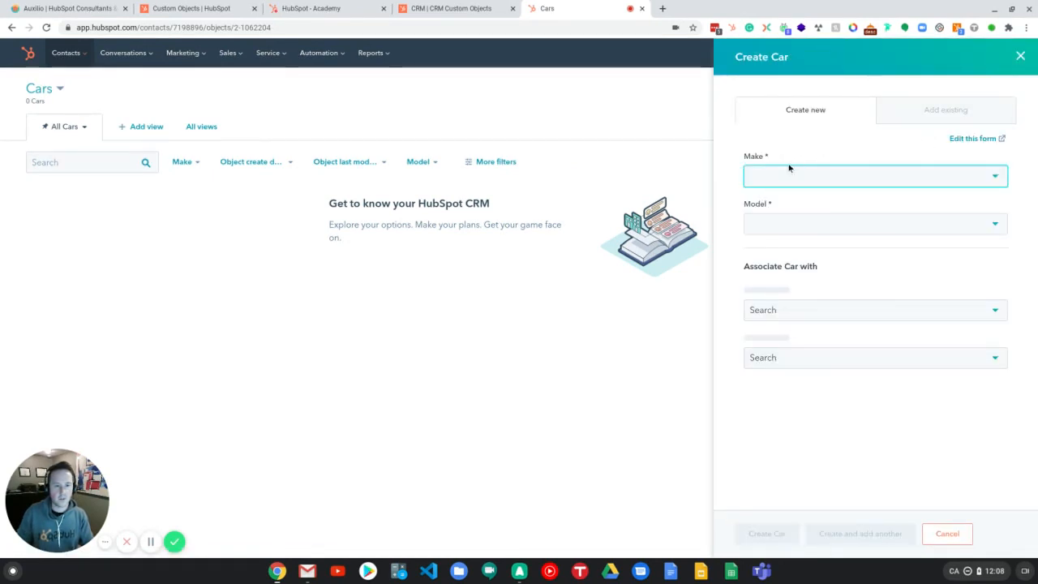
left_click(780, 172)
left_click(783, 203)
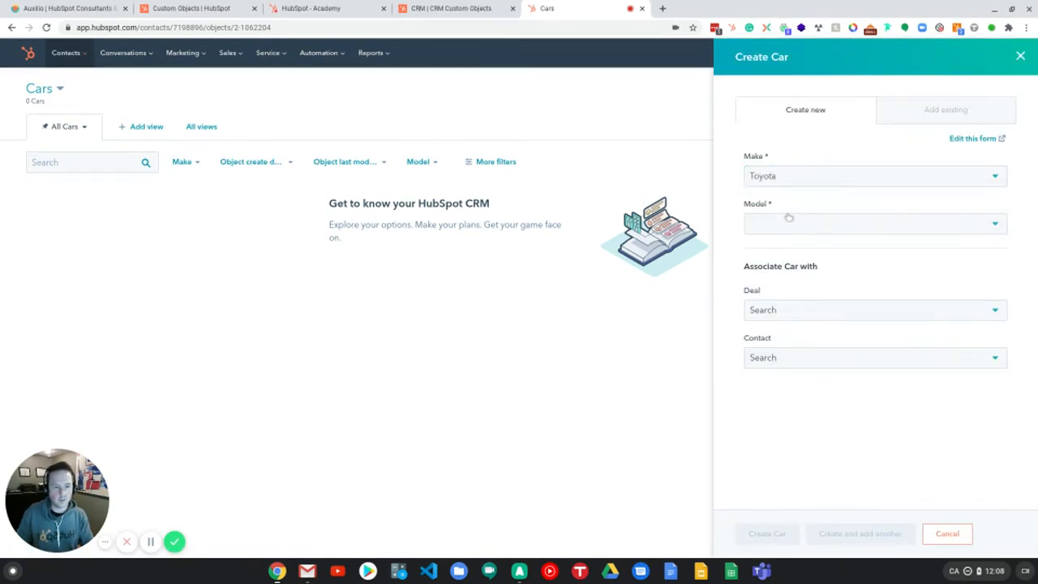
left_click(796, 232)
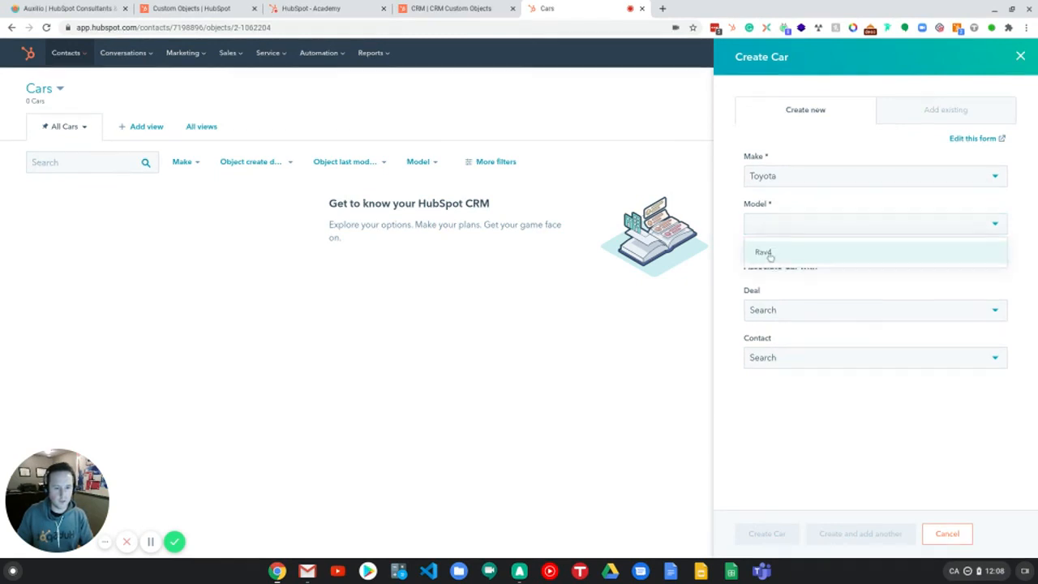
left_click(766, 253)
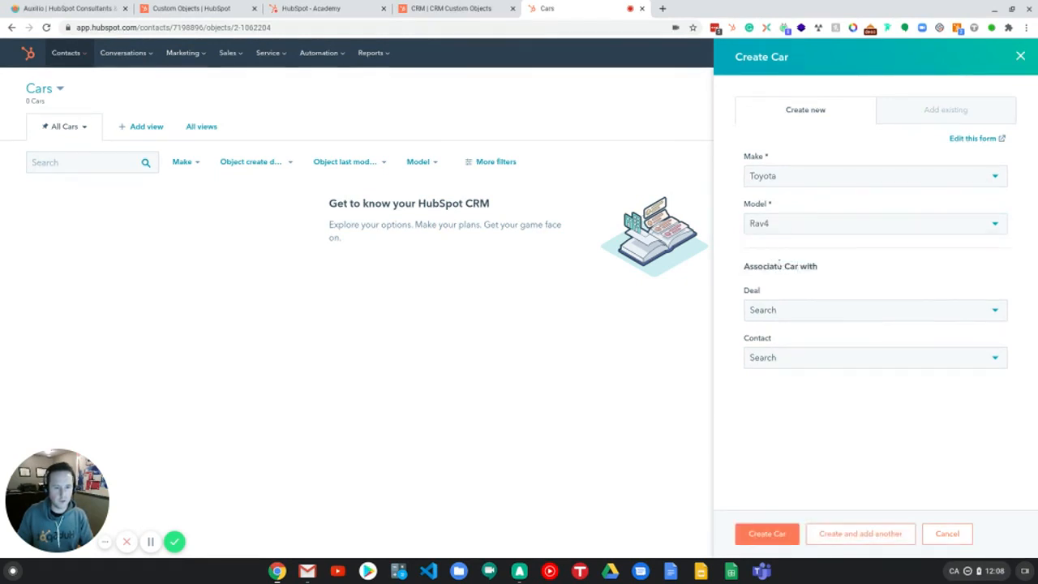
Step: Associate the car with the existing deal and the first sample contact, then create the car record
left_click(802, 311)
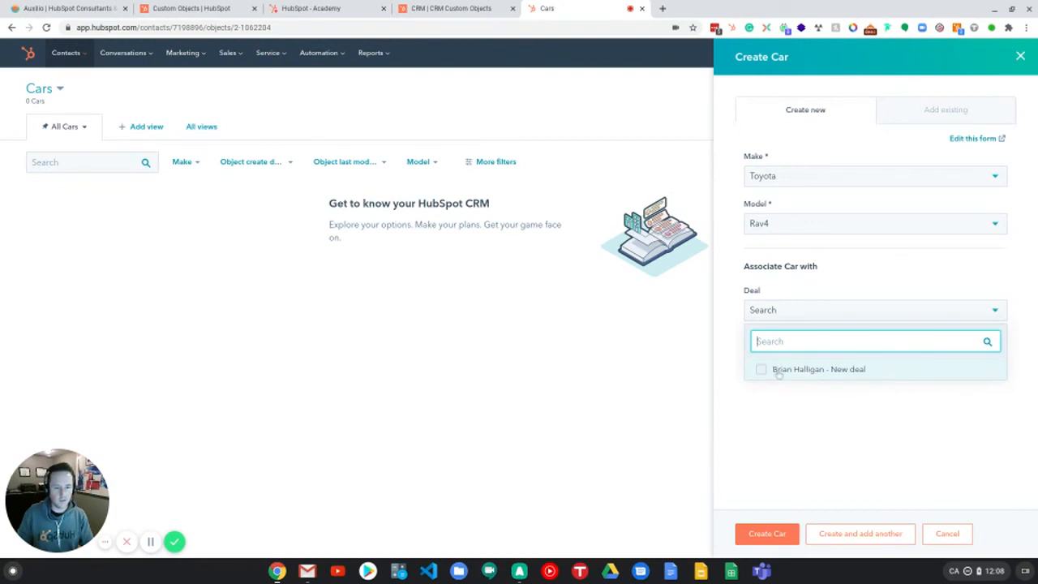
left_click(780, 372)
left_click(797, 414)
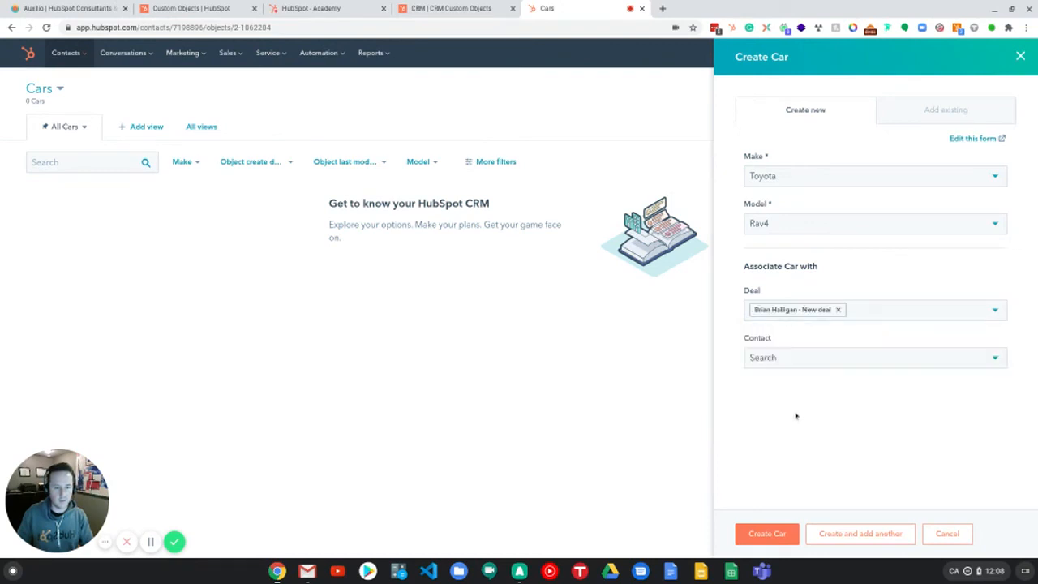
left_click(796, 367)
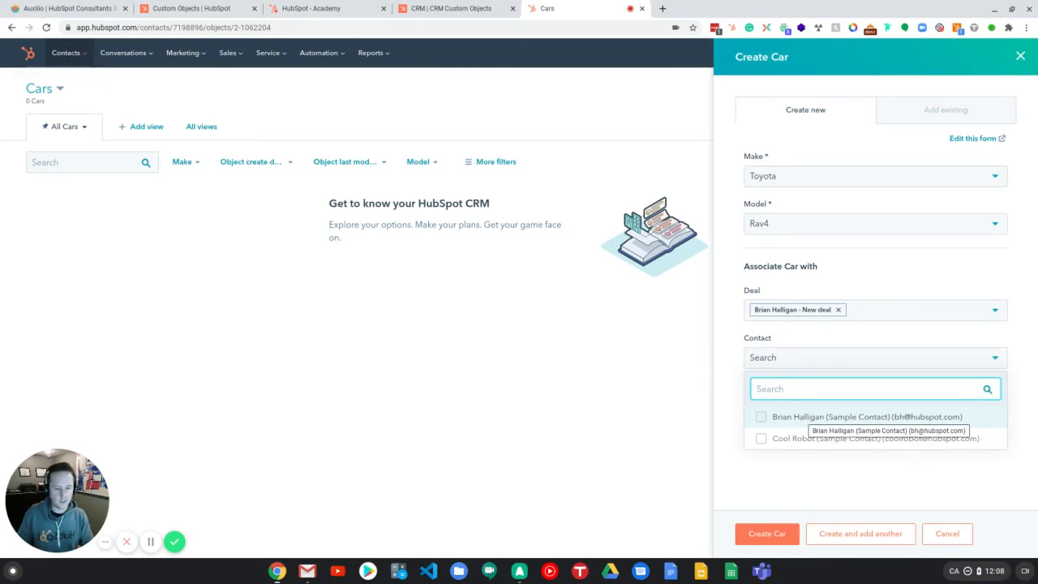
left_click(807, 417)
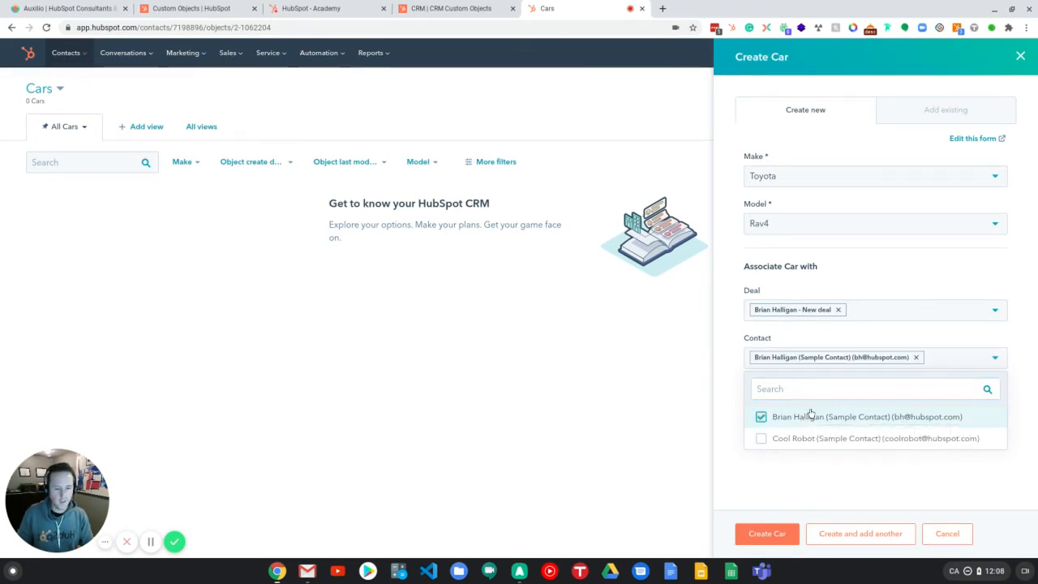
left_click(723, 318)
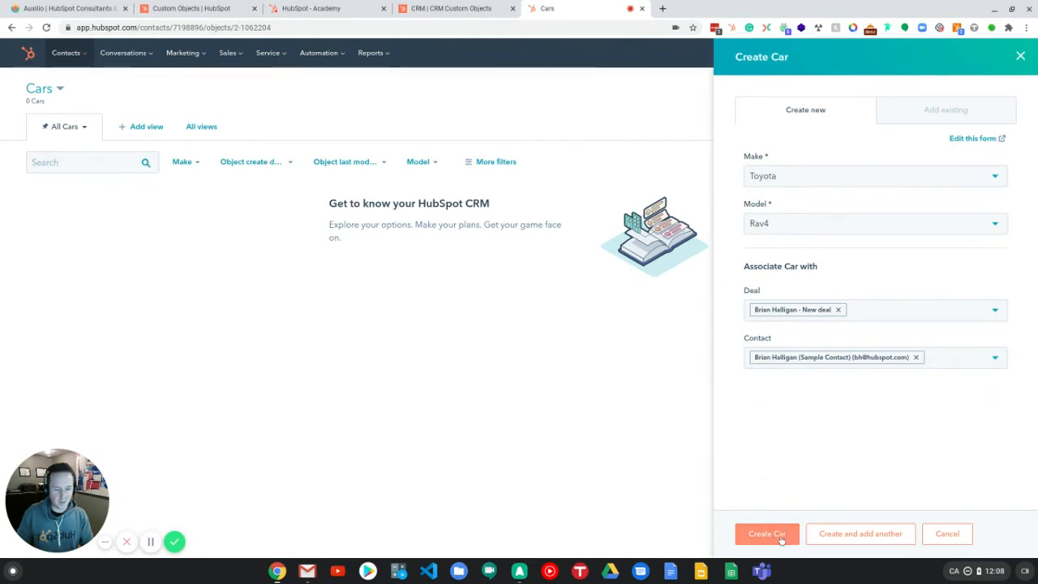
left_click(781, 539)
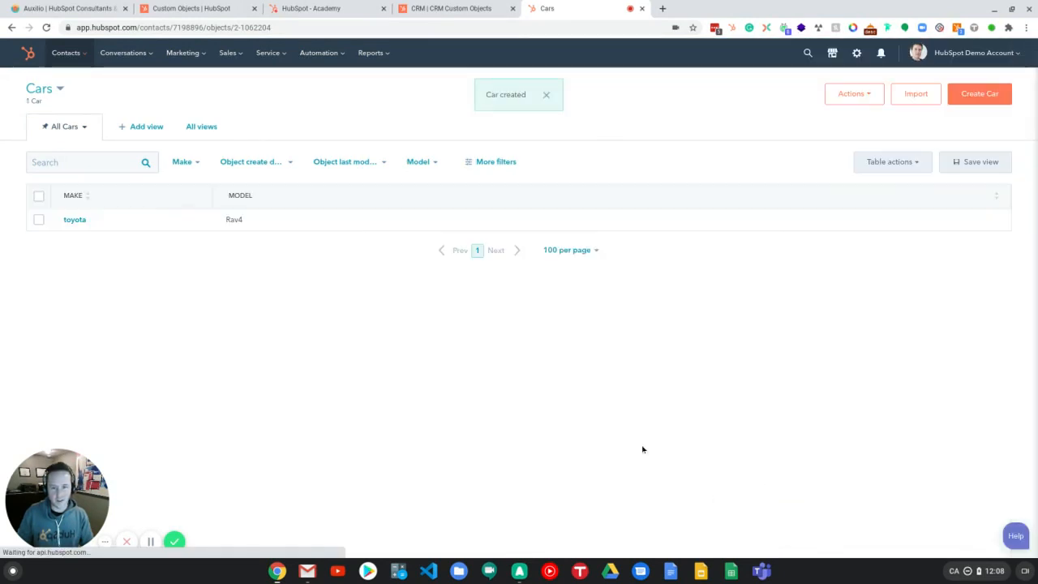